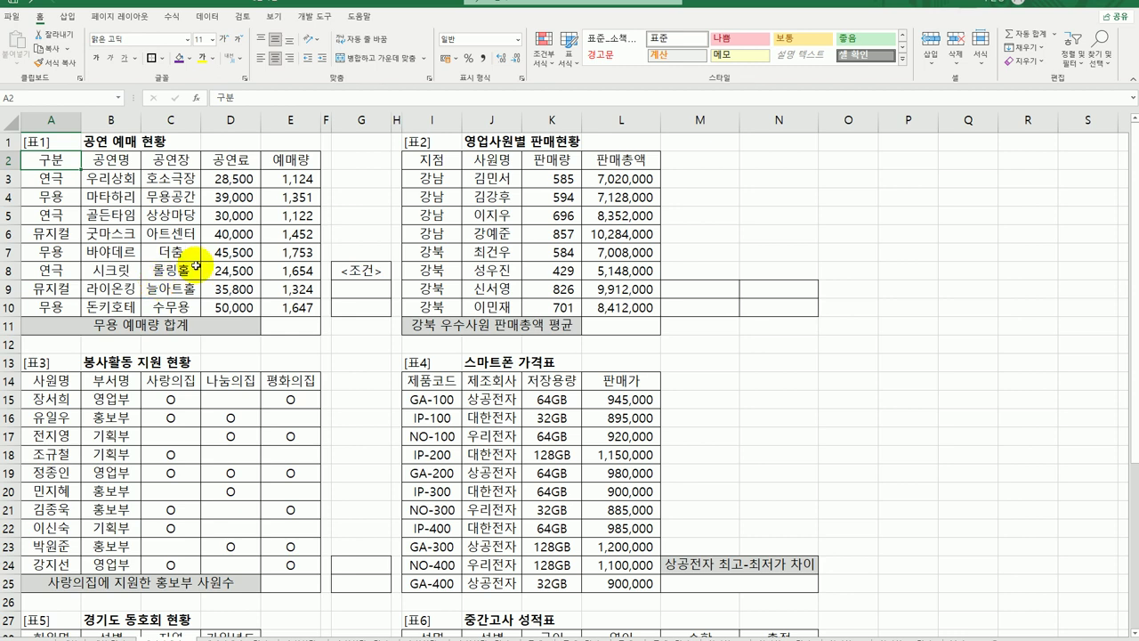
Step: Enter the condition header 구분 in G9 and the value 무용 in G10
left_click(287, 327)
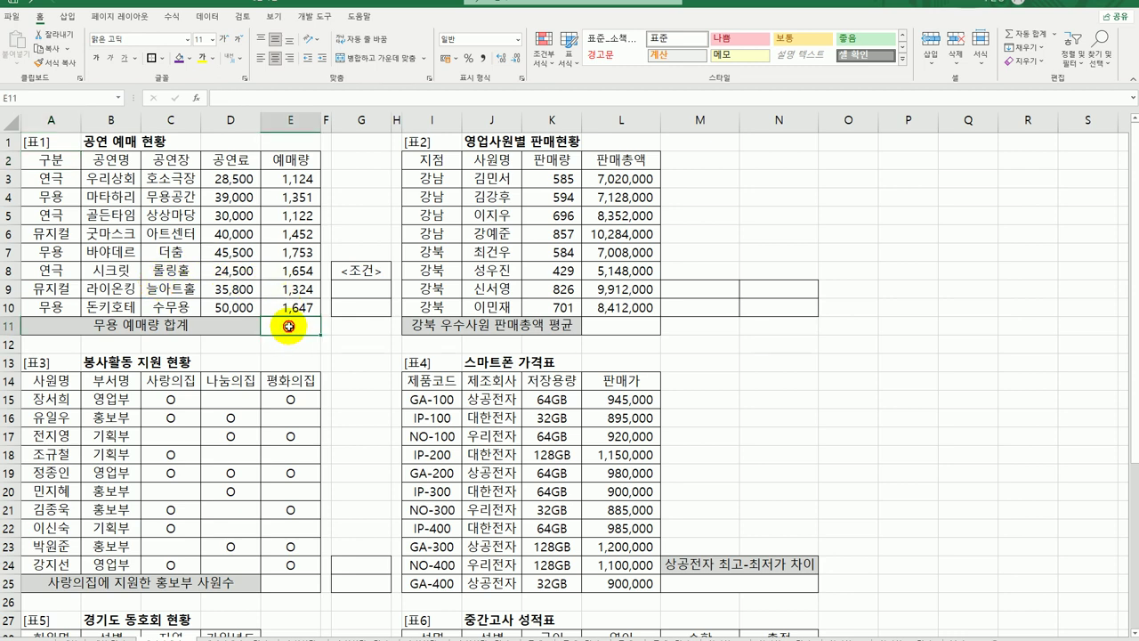
left_click(364, 284)
left_click(366, 308)
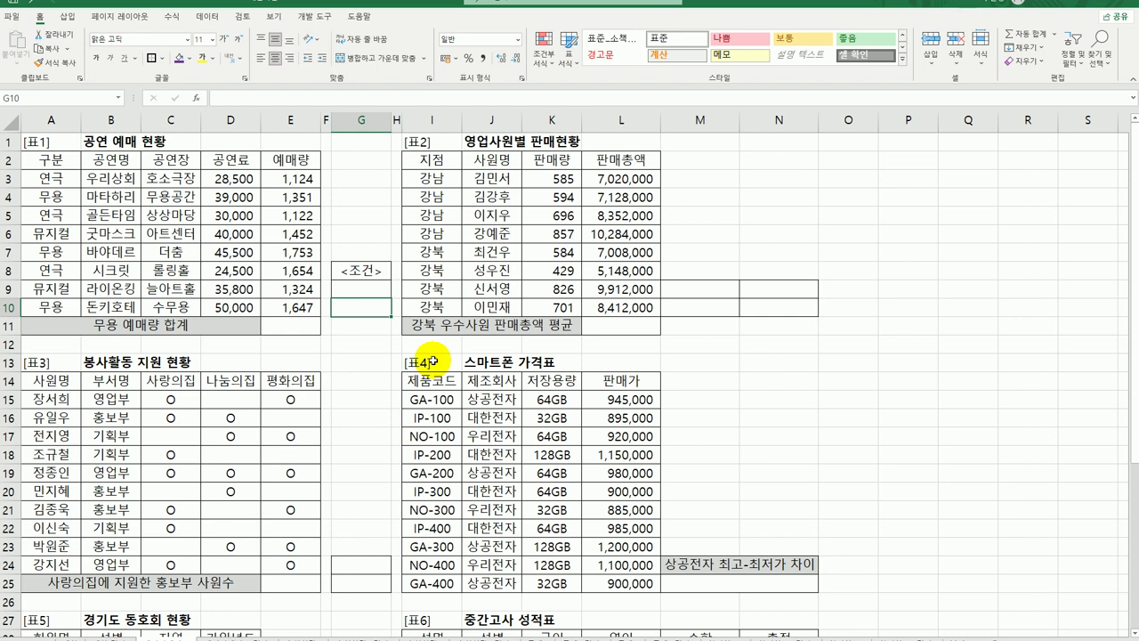
key("Up")
type("구분")
key("Return")
type("무용")
key("Return")
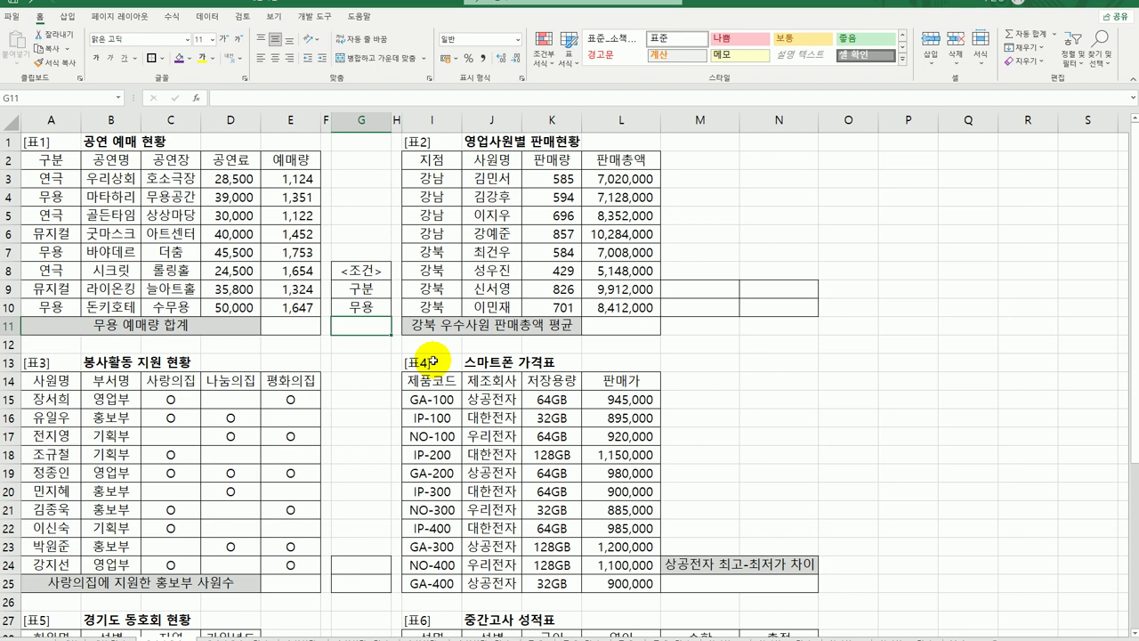
Step: Copy the 구분 header and a 무용 entry from 표1 into condition cells G9:G10
left_click(51, 159)
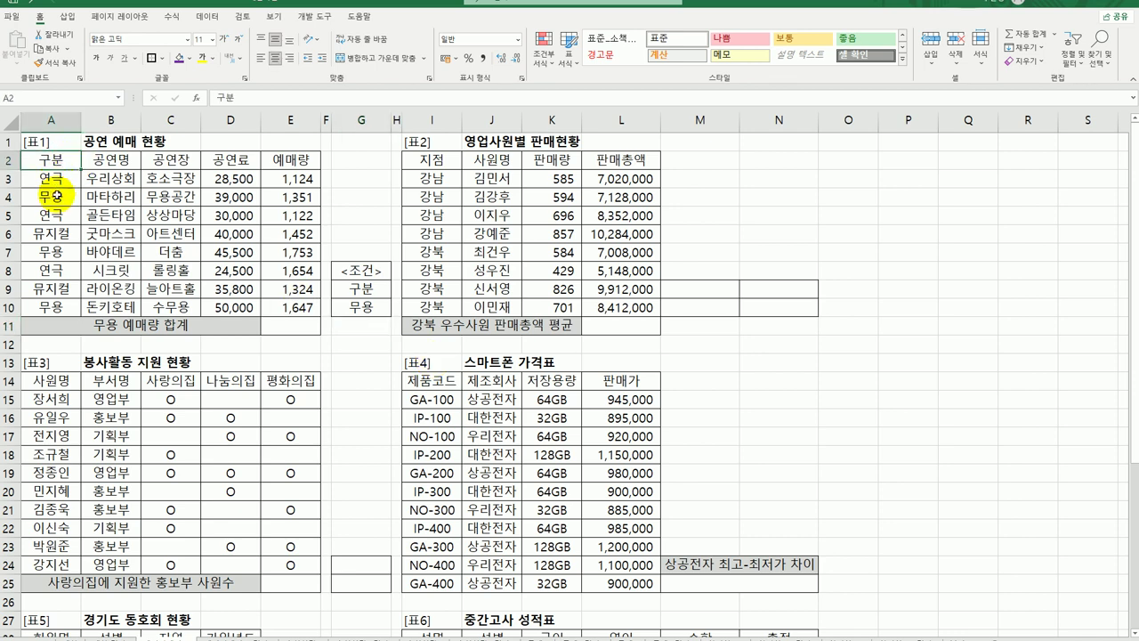
left_click(57, 197, "ctrl")
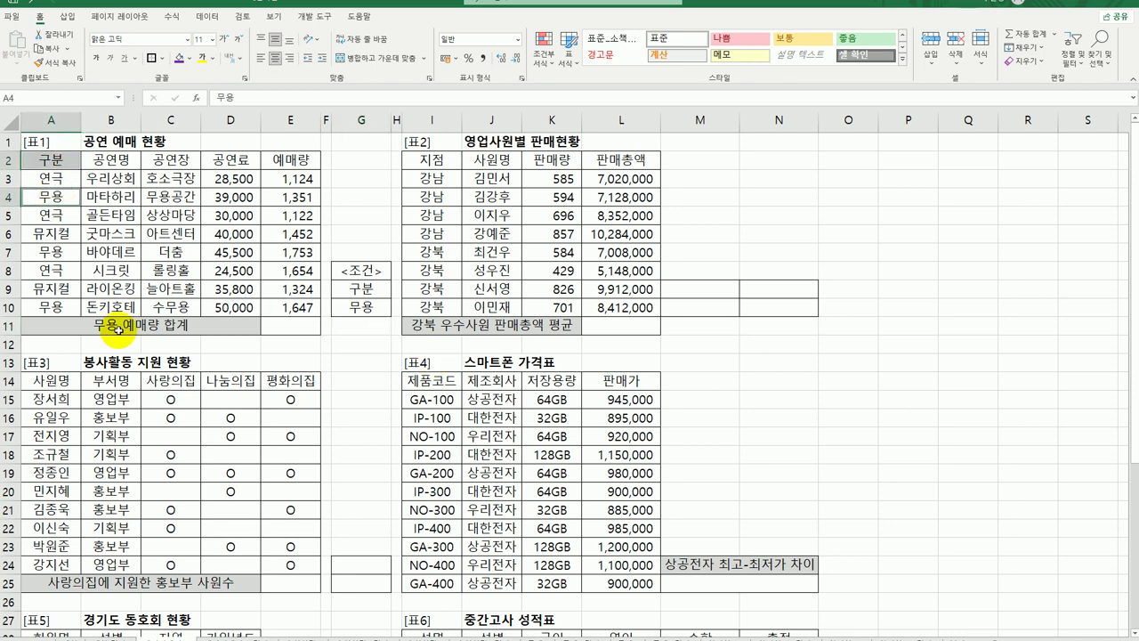
key("ctrl+c")
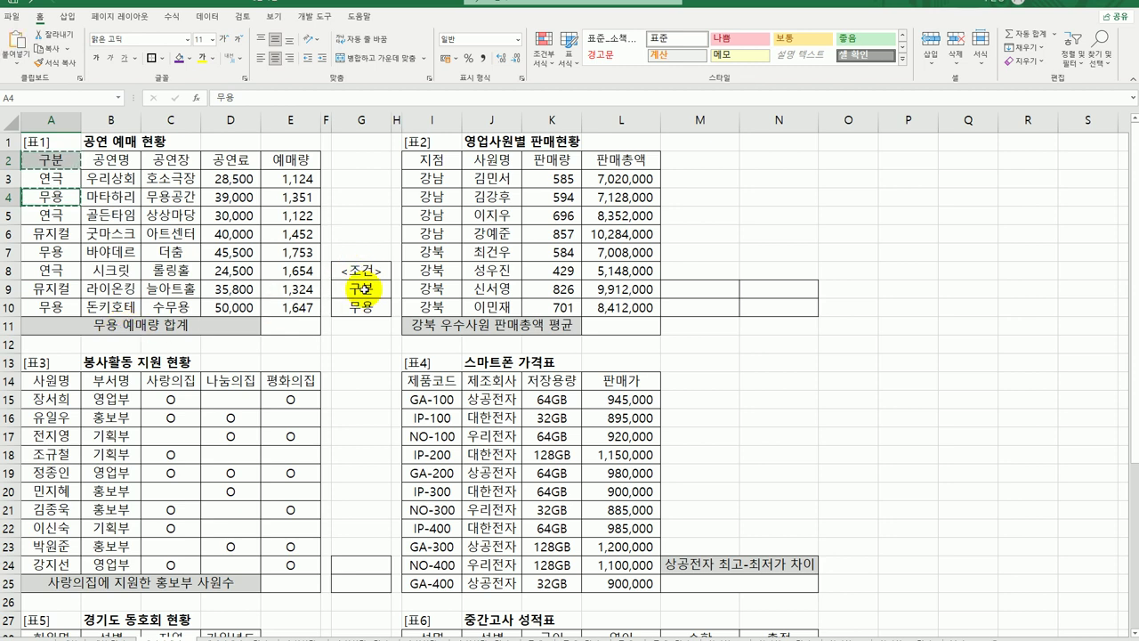
left_click(362, 289)
key("ctrl+v")
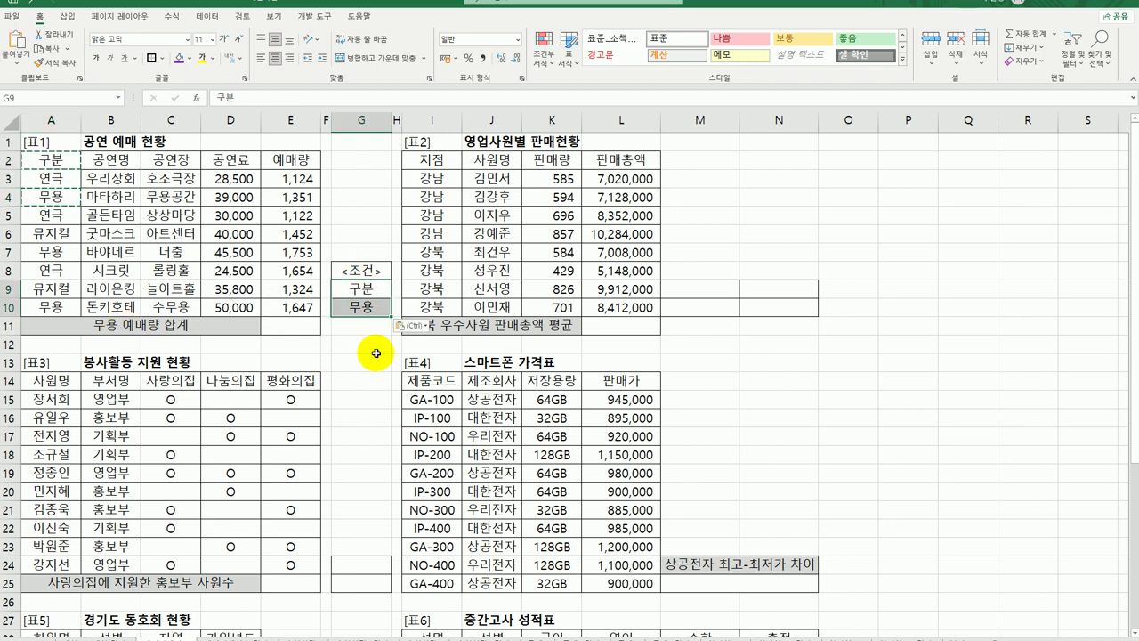
left_click(365, 312)
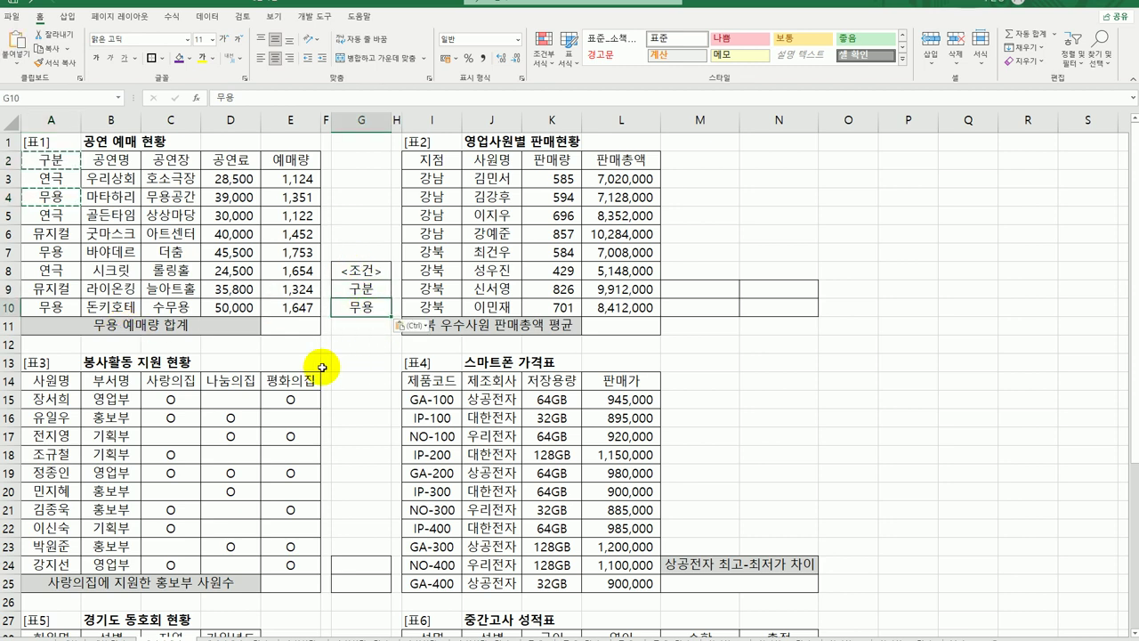
Step: Start a DSUM function in E11, open its function arguments and set the database to A2:E10
left_click(292, 326)
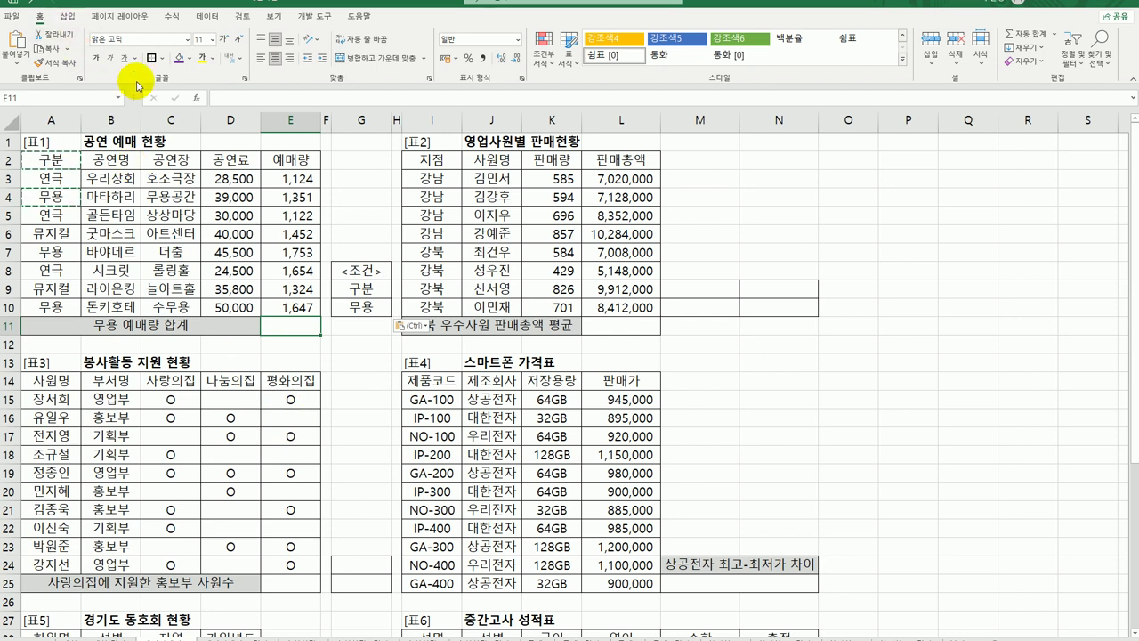
type("=")
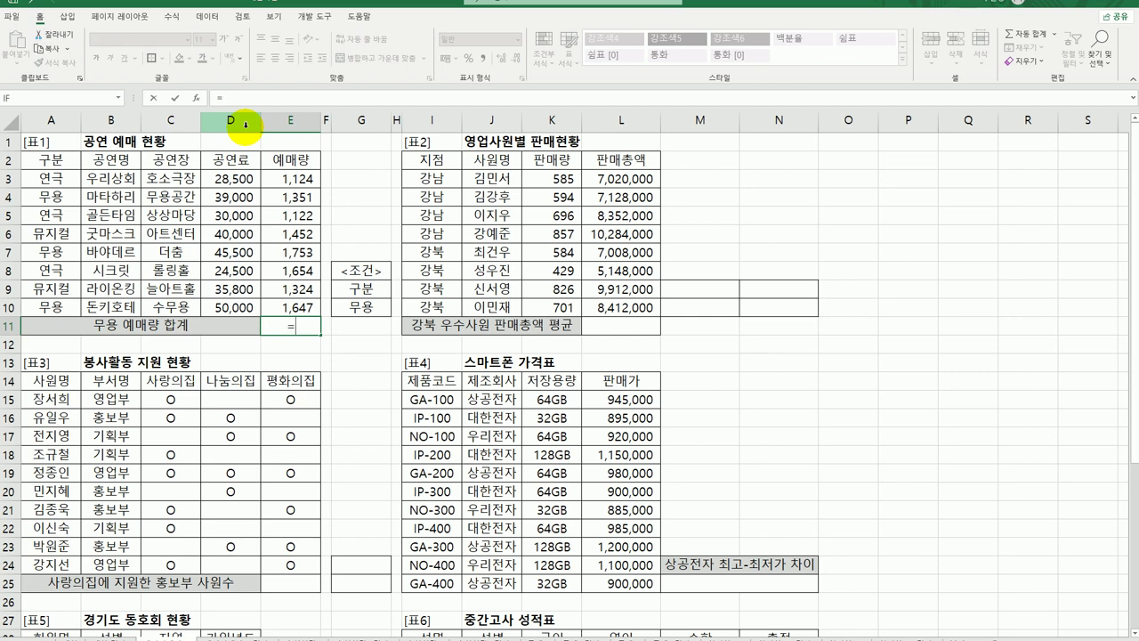
type("d")
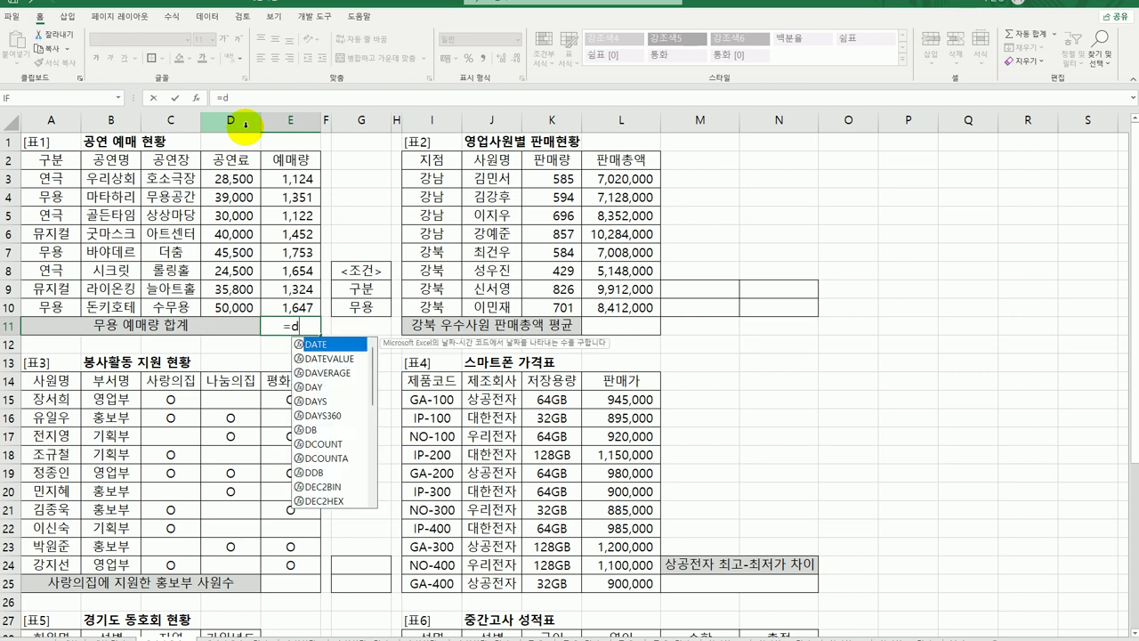
type("sum")
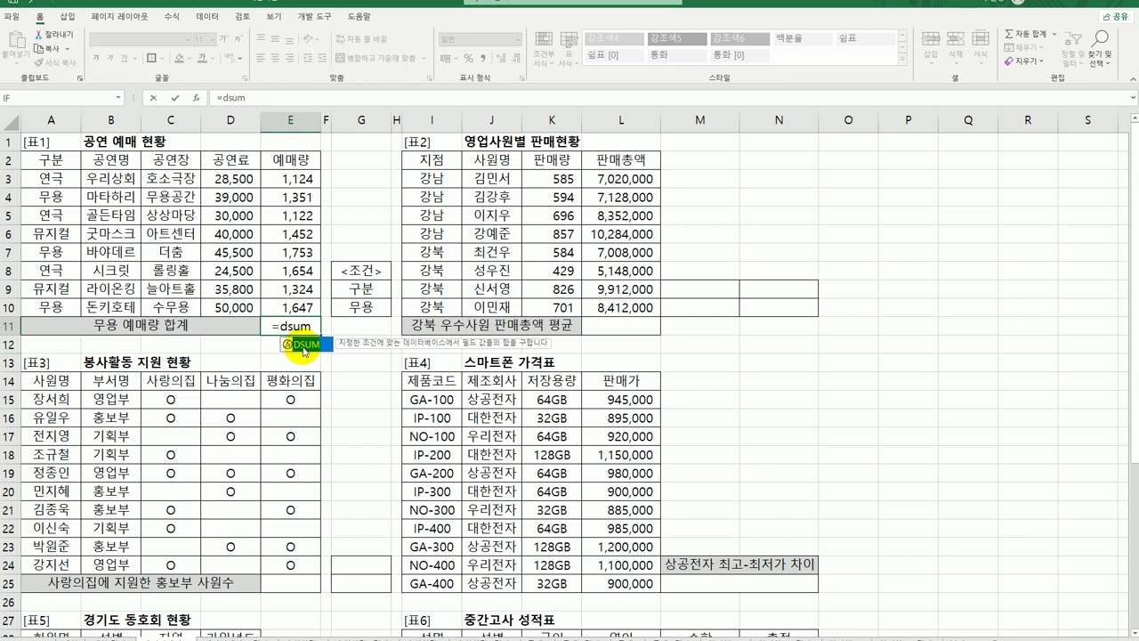
double_click(307, 345)
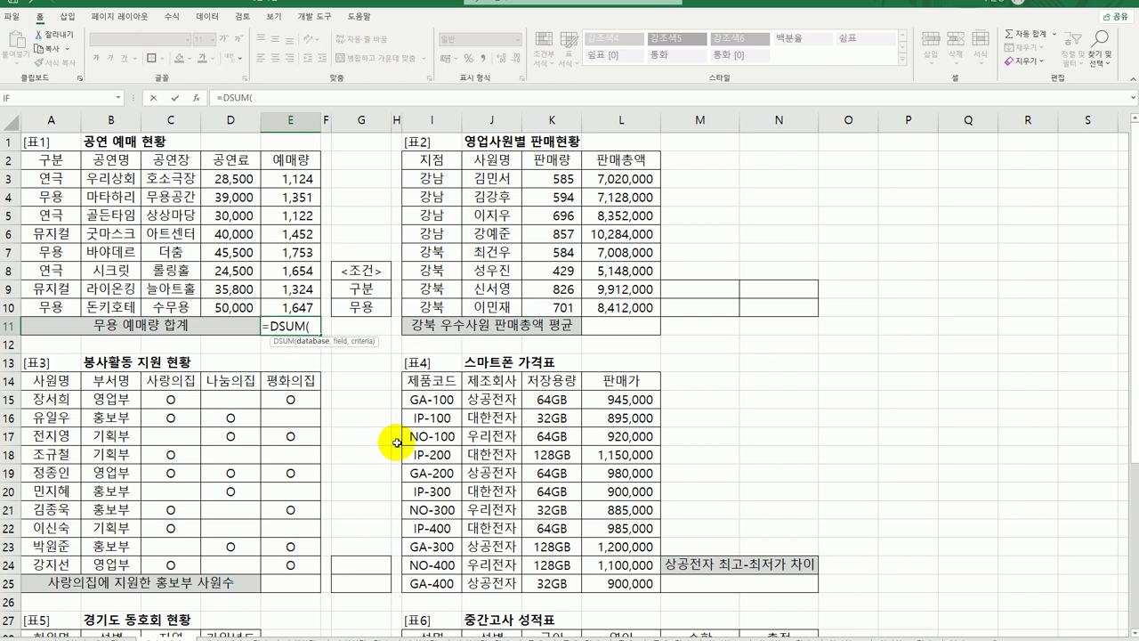
left_click(201, 99)
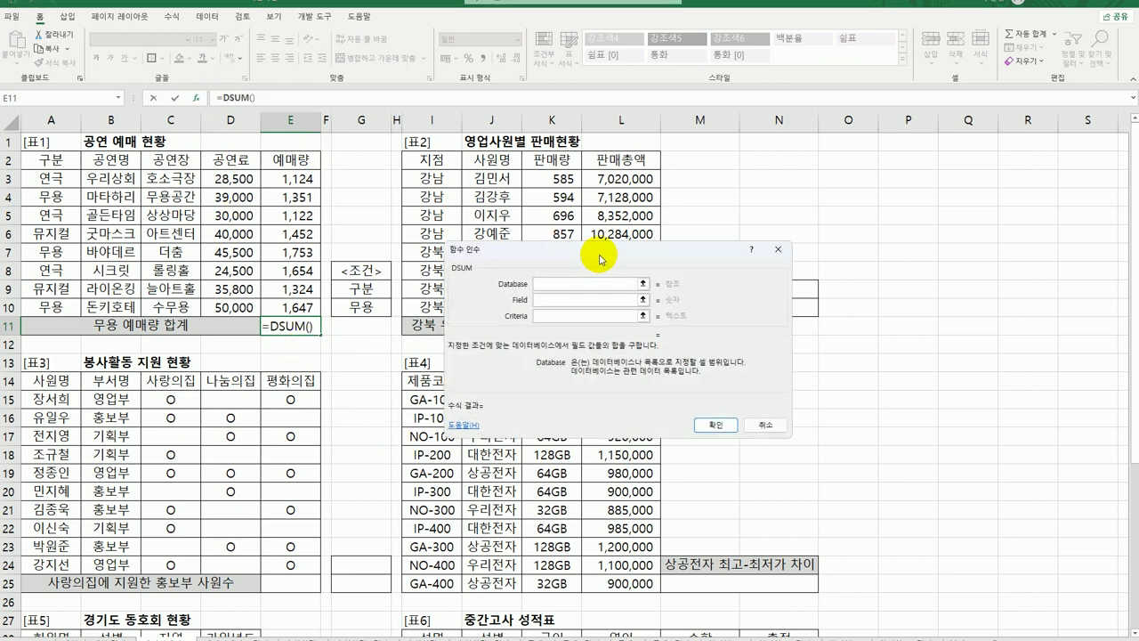
left_click_drag(602, 259, 584, 223)
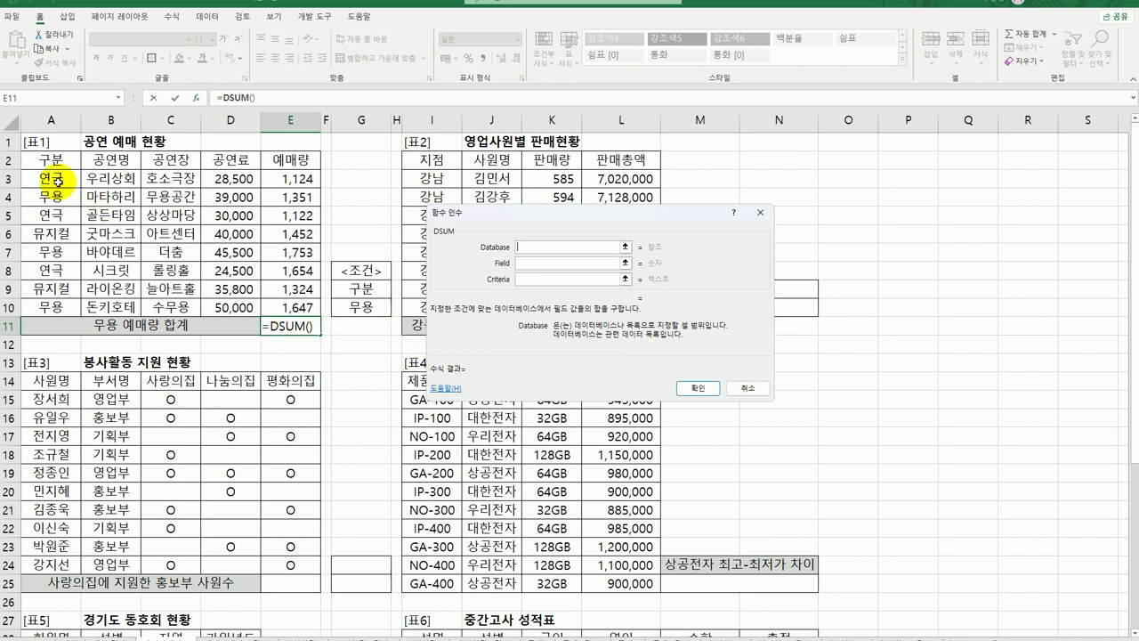
left_click_drag(50, 160, 296, 303)
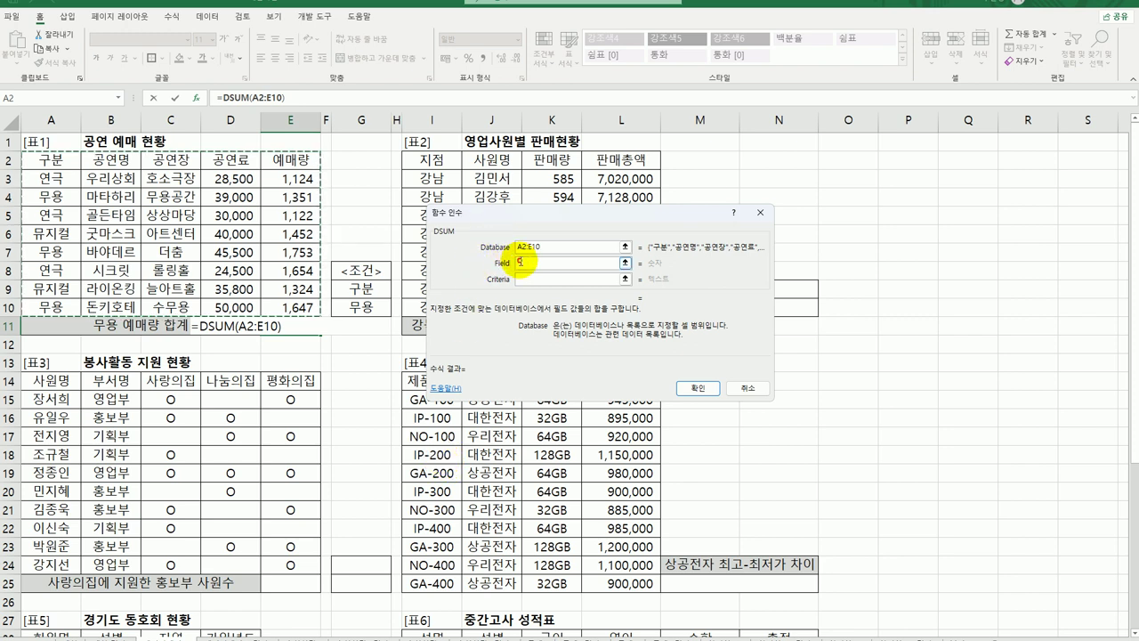
left_click(523, 264)
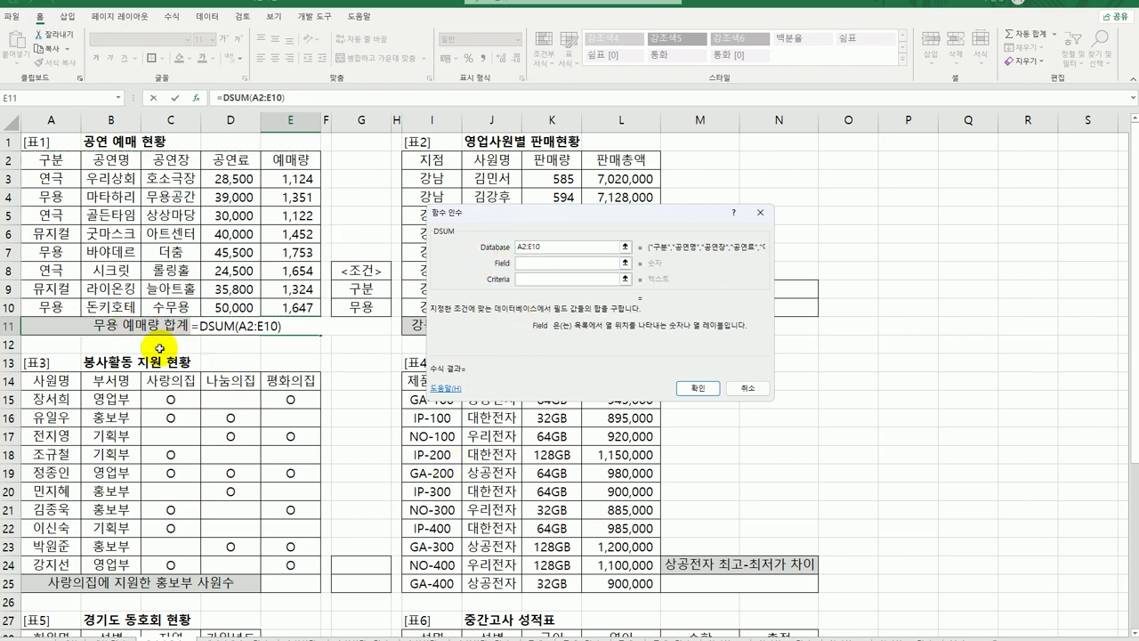
left_click(287, 173)
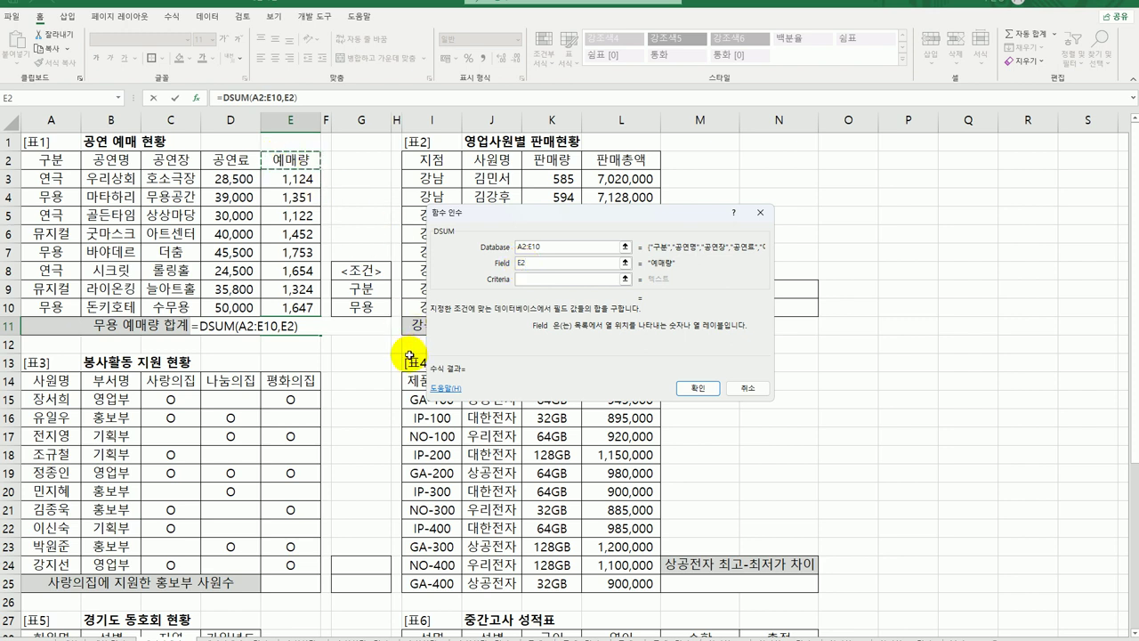
key("BackSpace")
key("BackSpace")
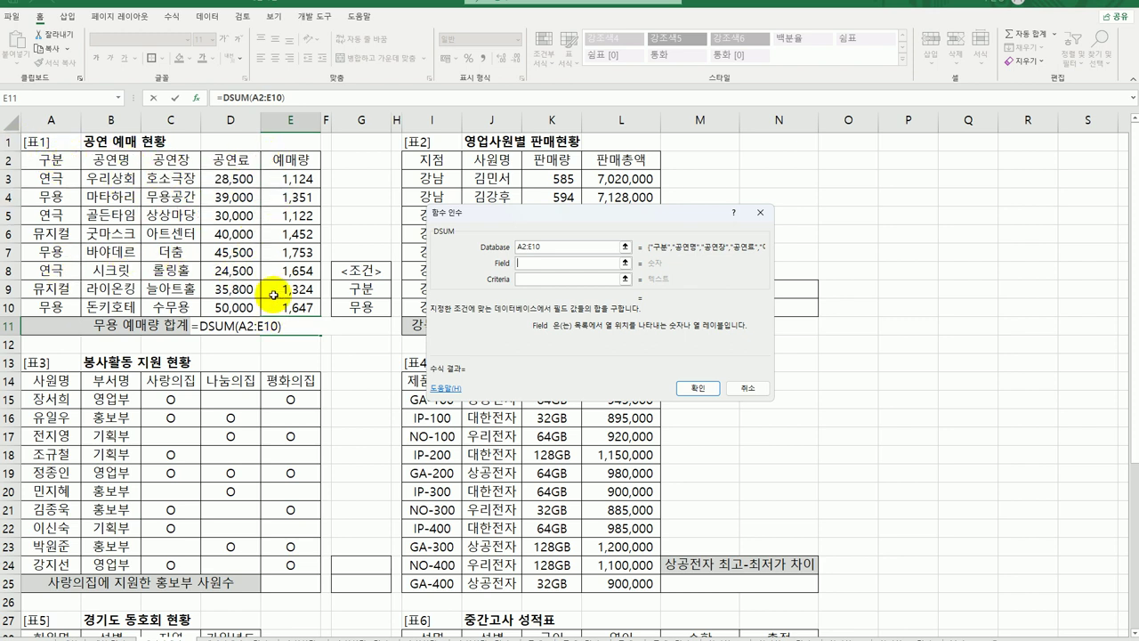
Step: Complete the DSUM function with field 5 and criteria range G9:G10
type("5")
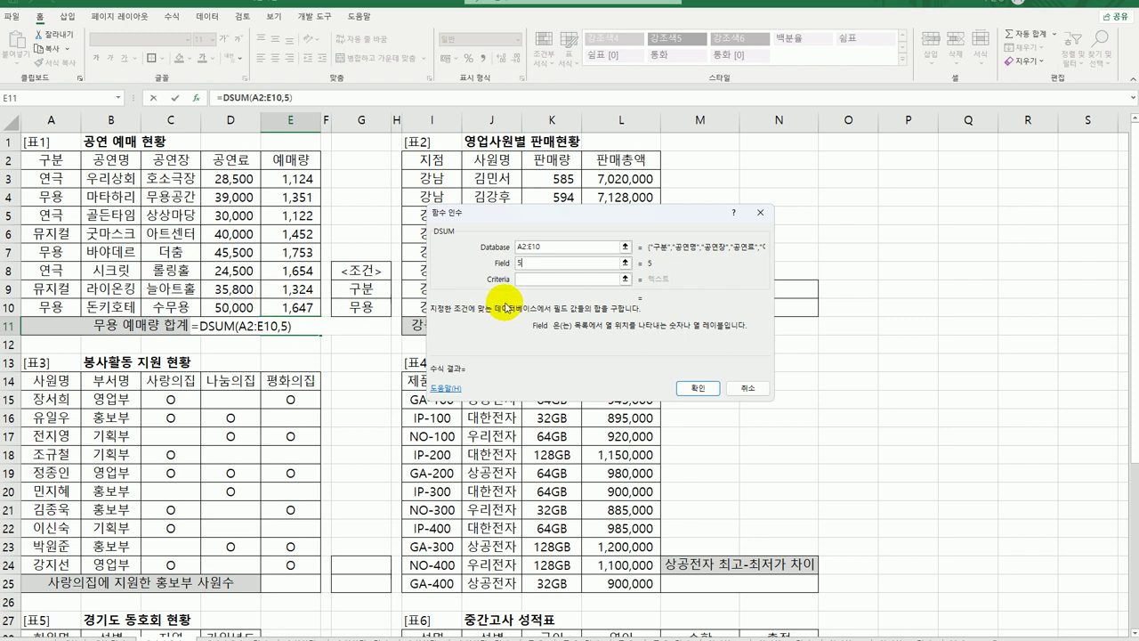
left_click(529, 280)
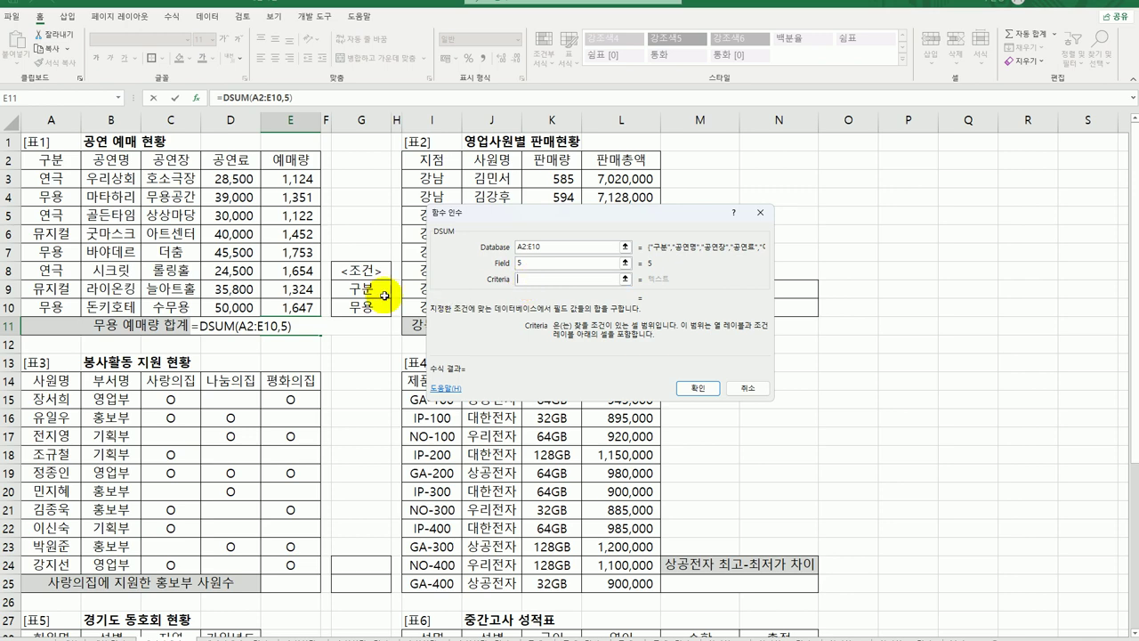
left_click_drag(365, 290, 367, 308)
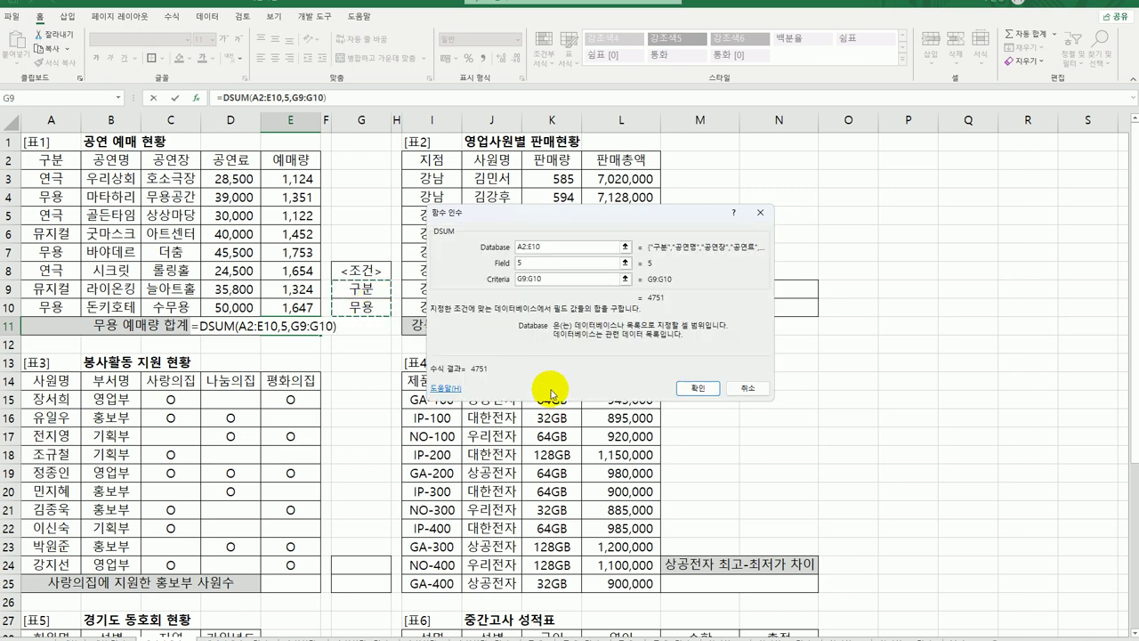
left_click(716, 388)
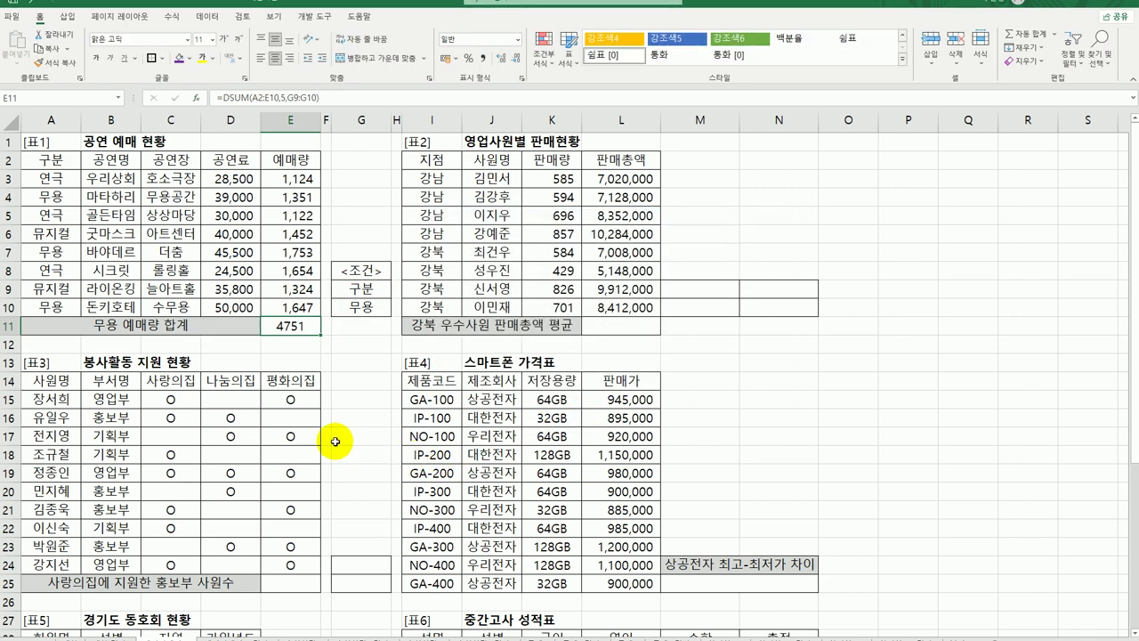
Step: Append &"매" to the DSUM formula in E11 so the total carries that unit
double_click(302, 328)
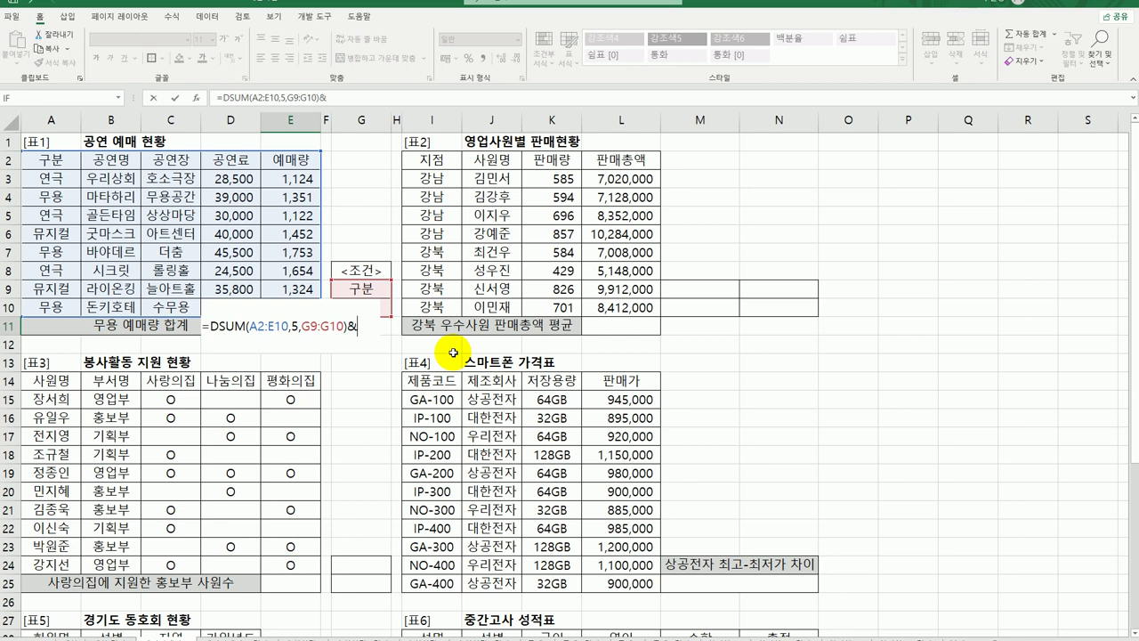
type("&\"매")
type("\"")
key("Return")
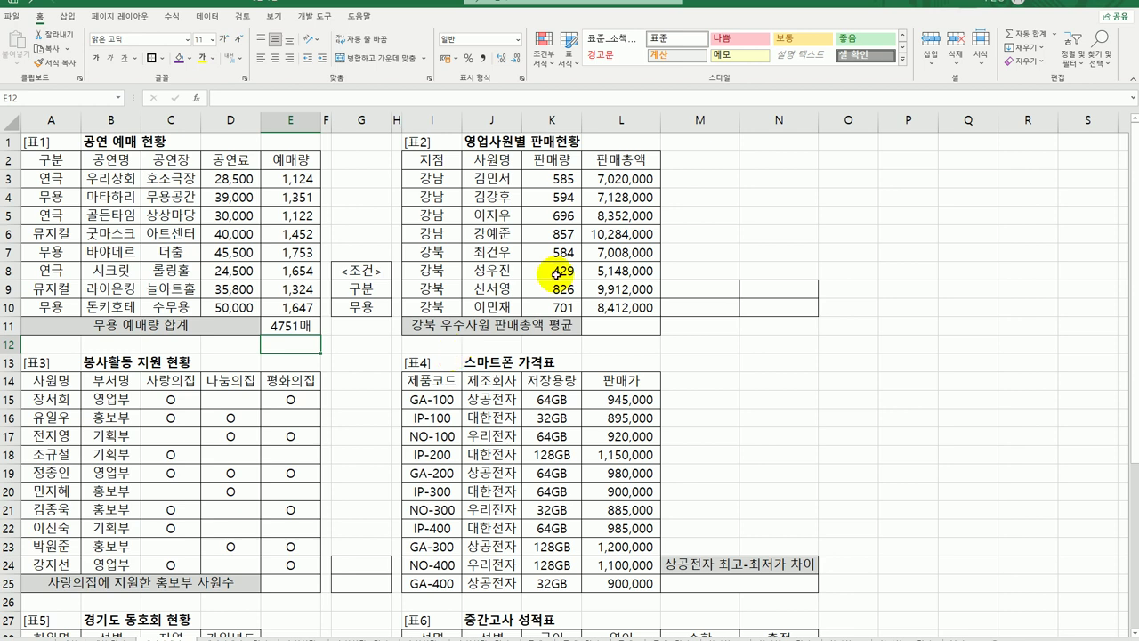
Step: Copy the 지점 header and a 강북 entry from 표2 into condition cells M9:M10
left_click(632, 327)
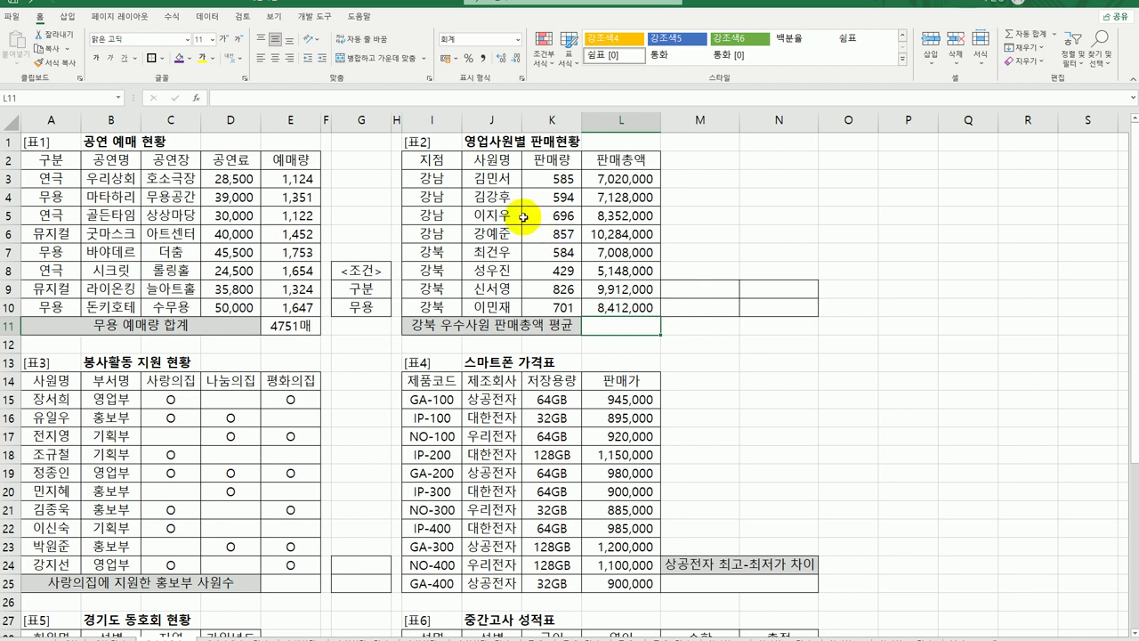
left_click(432, 160)
left_click(431, 252, "ctrl")
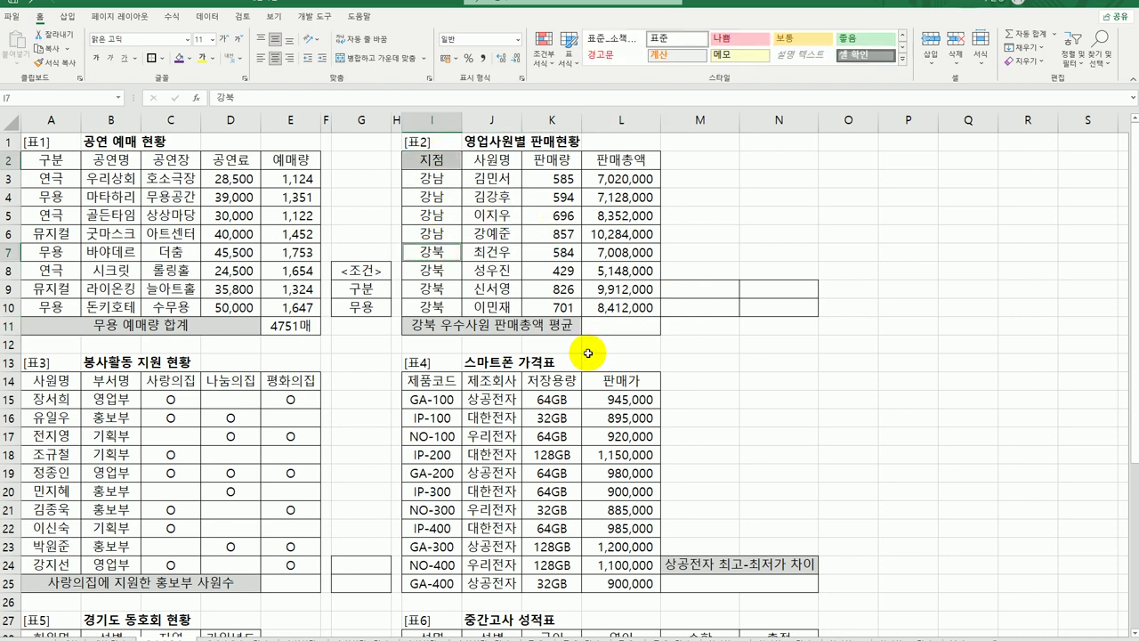
key("ctrl+c")
left_click(695, 289)
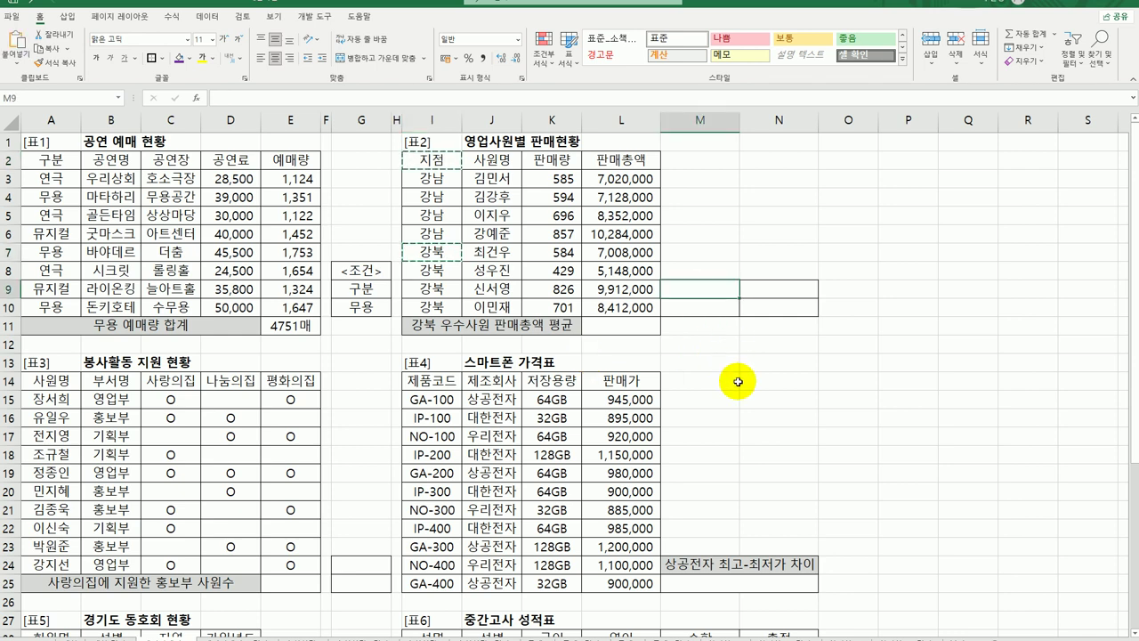
key("ctrl+v")
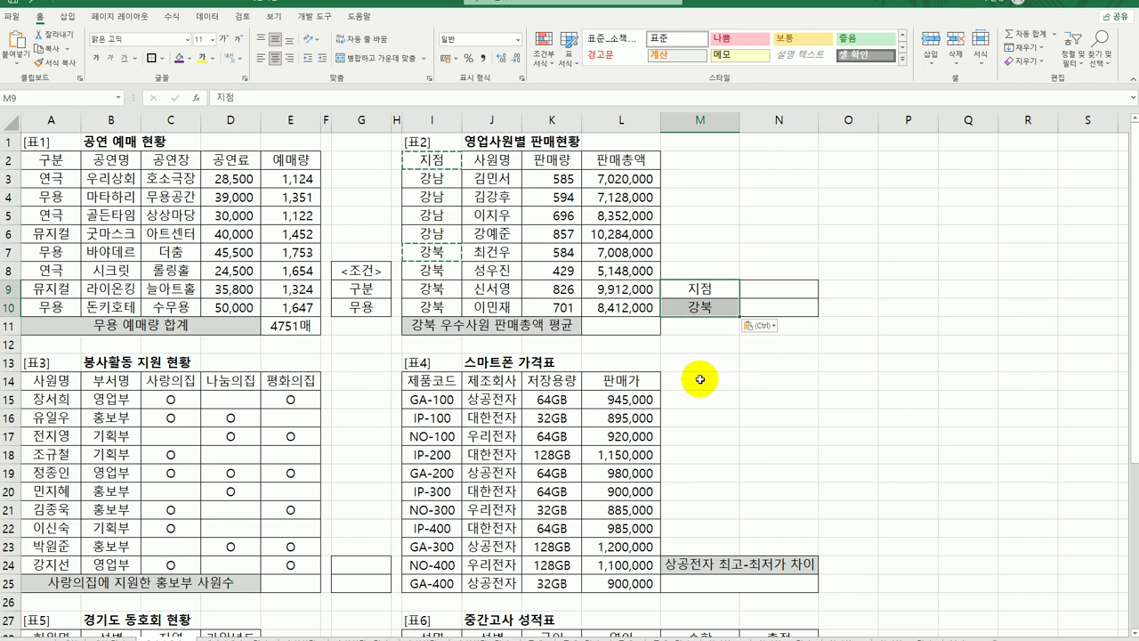
Step: Copy the 판매량 header from 표2 into N9 and enter the condition >=700 in N10
left_click(558, 160)
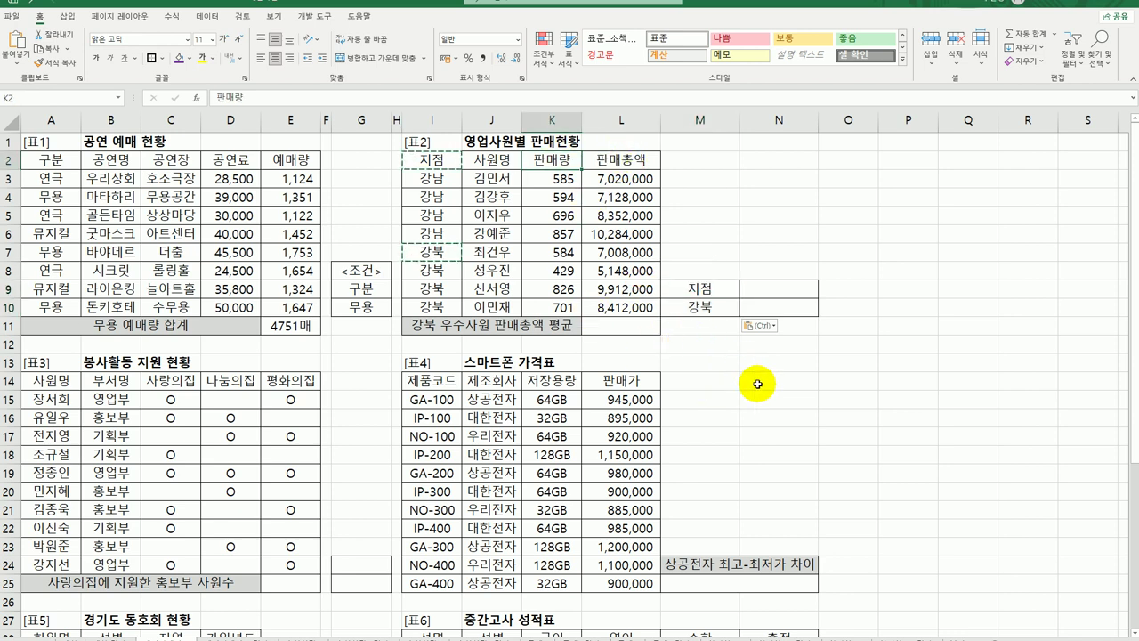
key("ctrl+c")
left_click(780, 288)
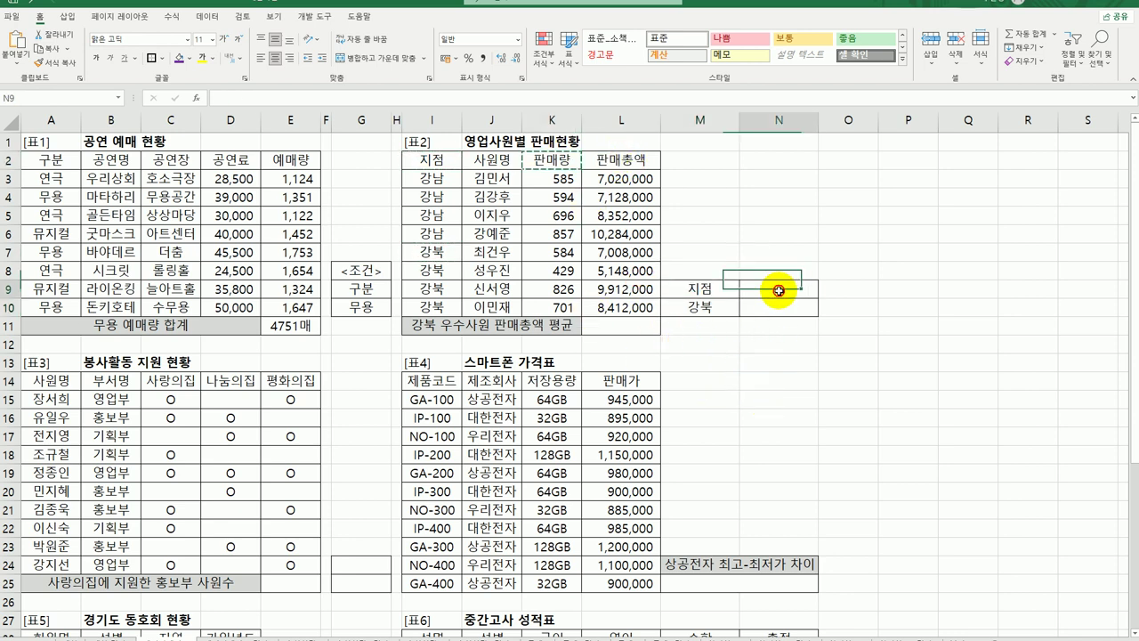
key("ctrl+v")
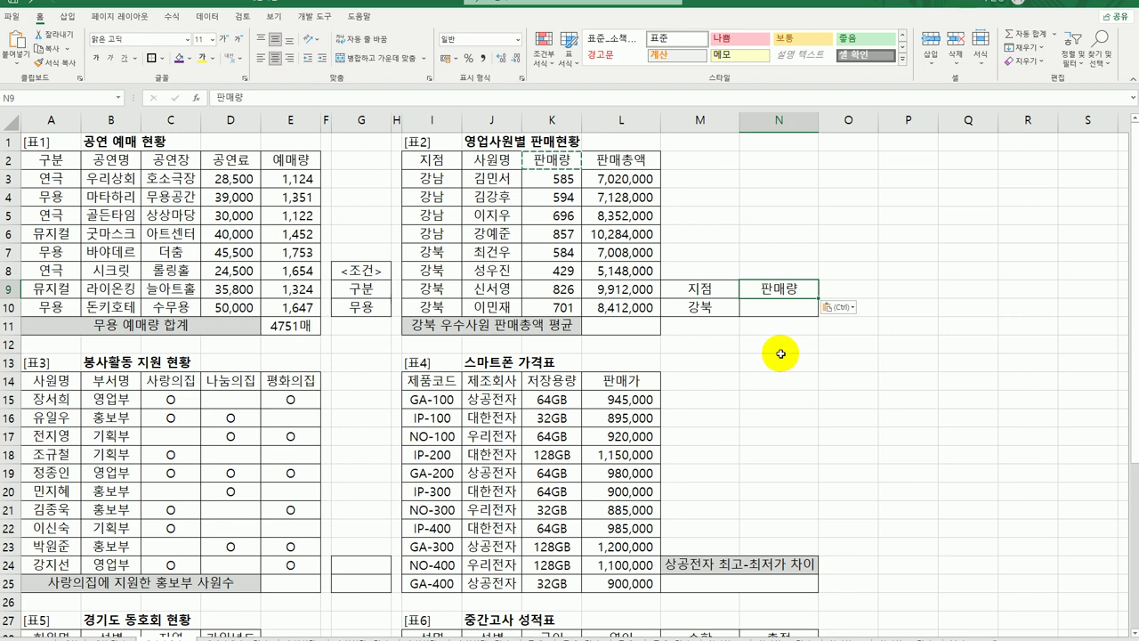
left_click(777, 307)
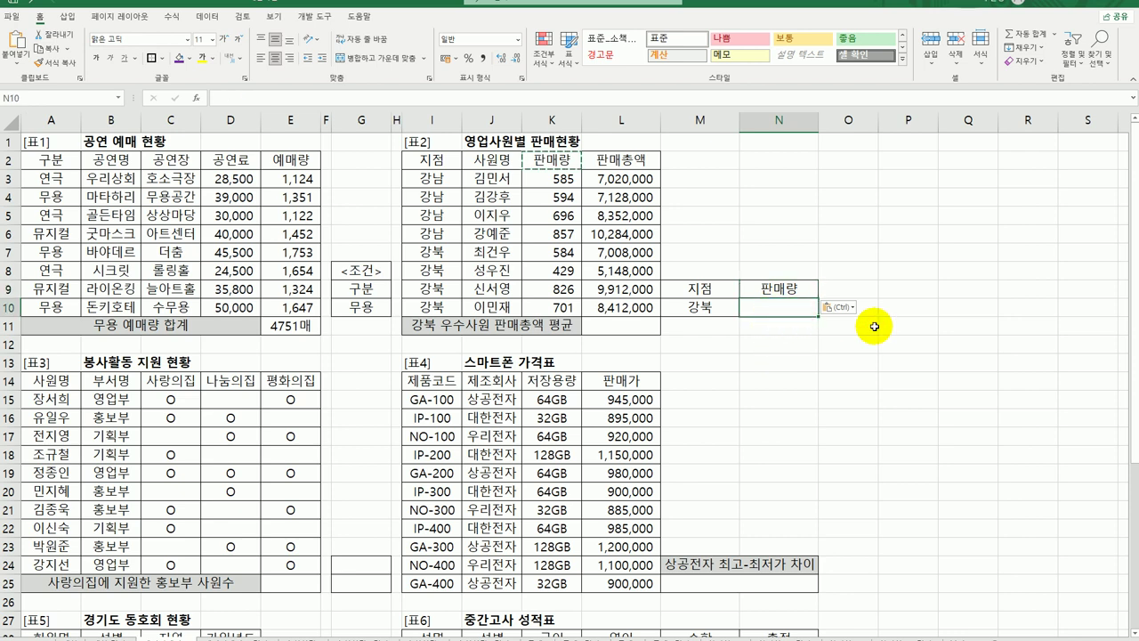
type(">=700")
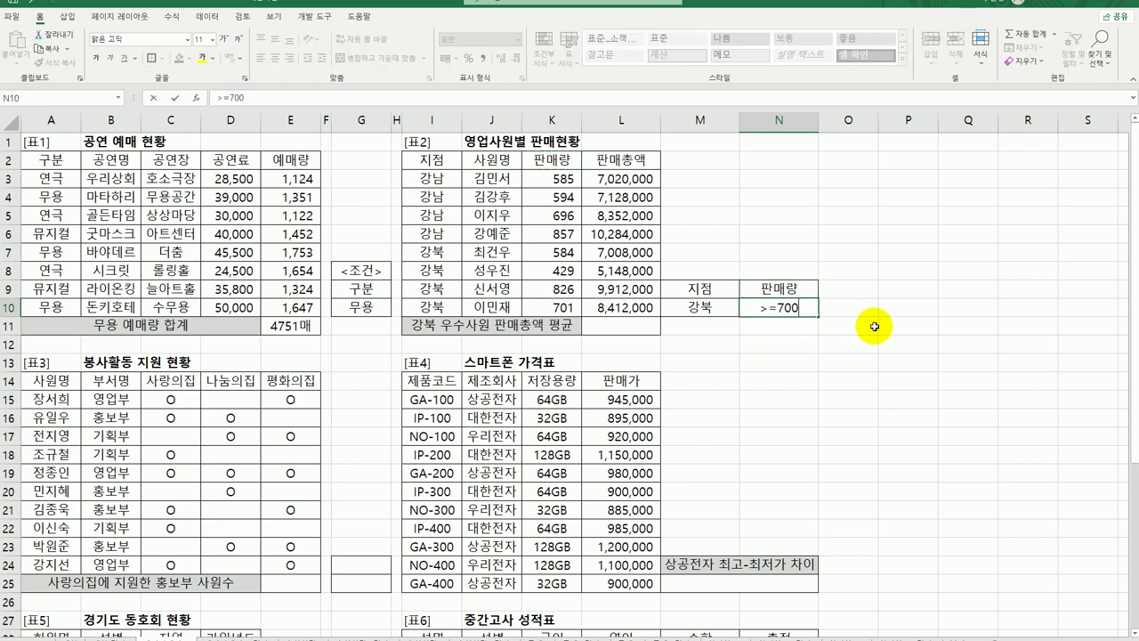
key("Return")
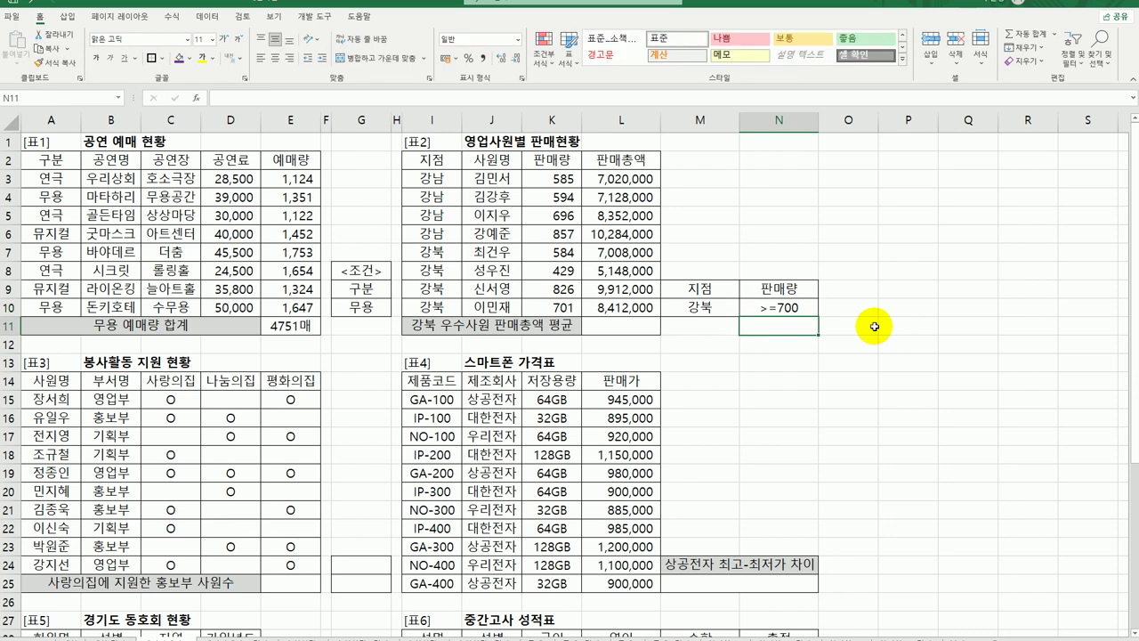
Step: Copy the condition range M9:N10 to the empty cells starting at P9
left_click_drag(719, 309, 777, 306)
left_click(762, 384)
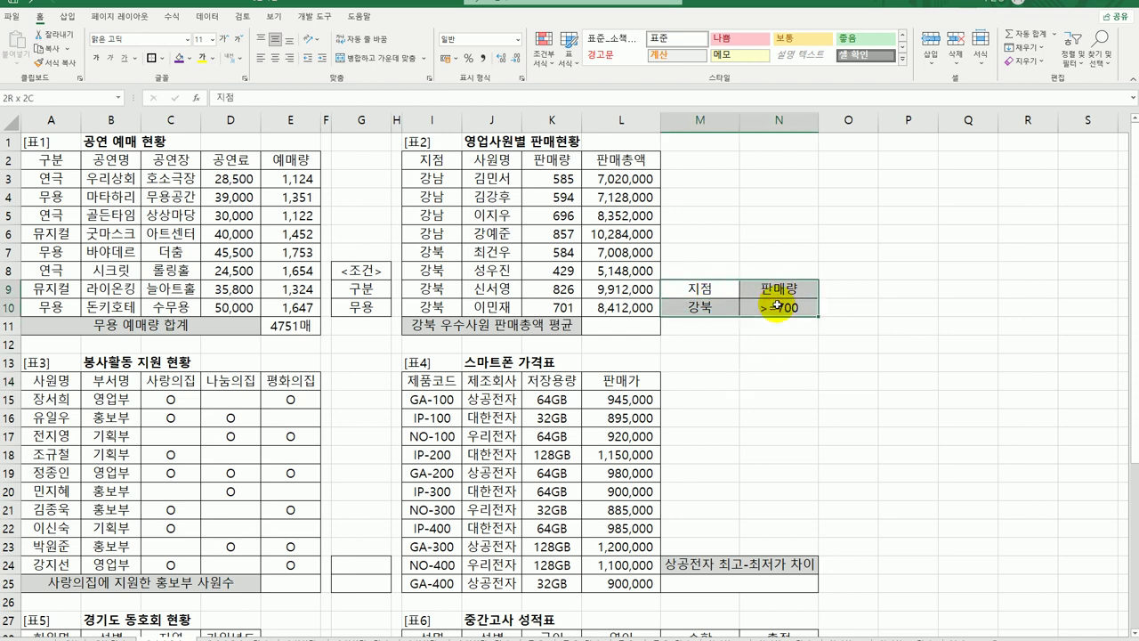
key("ctrl+c")
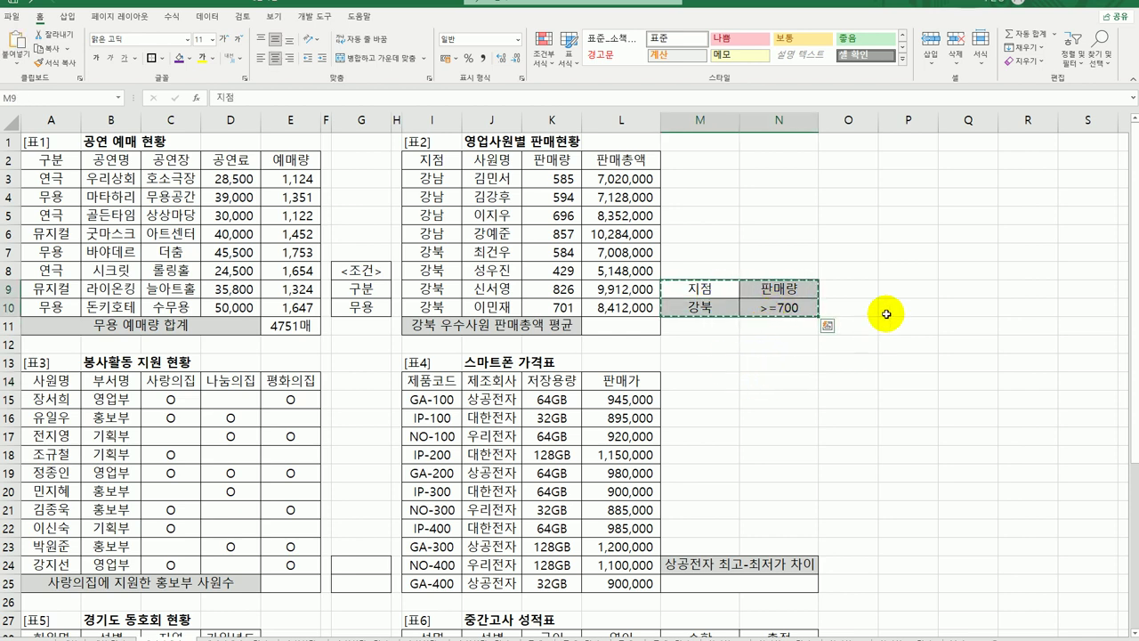
left_click(908, 288)
key("ctrl+v")
Step: Move the >=700 condition from Q10 down to Q11 so the copied conditions sit on separate rows
left_click(964, 309)
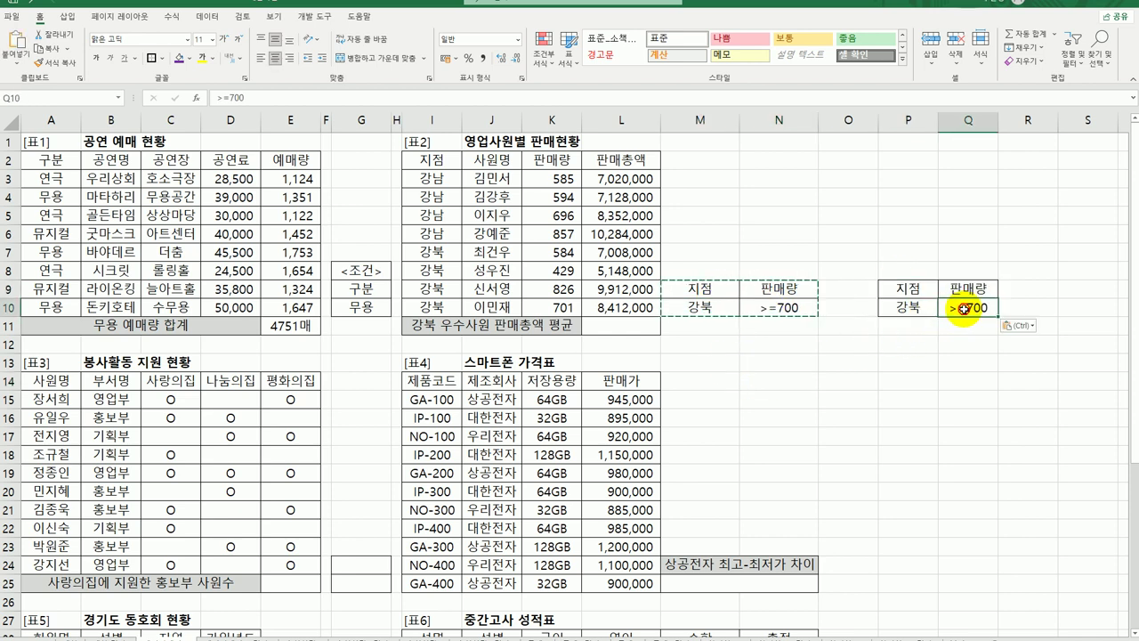
left_click_drag(964, 309, 964, 327)
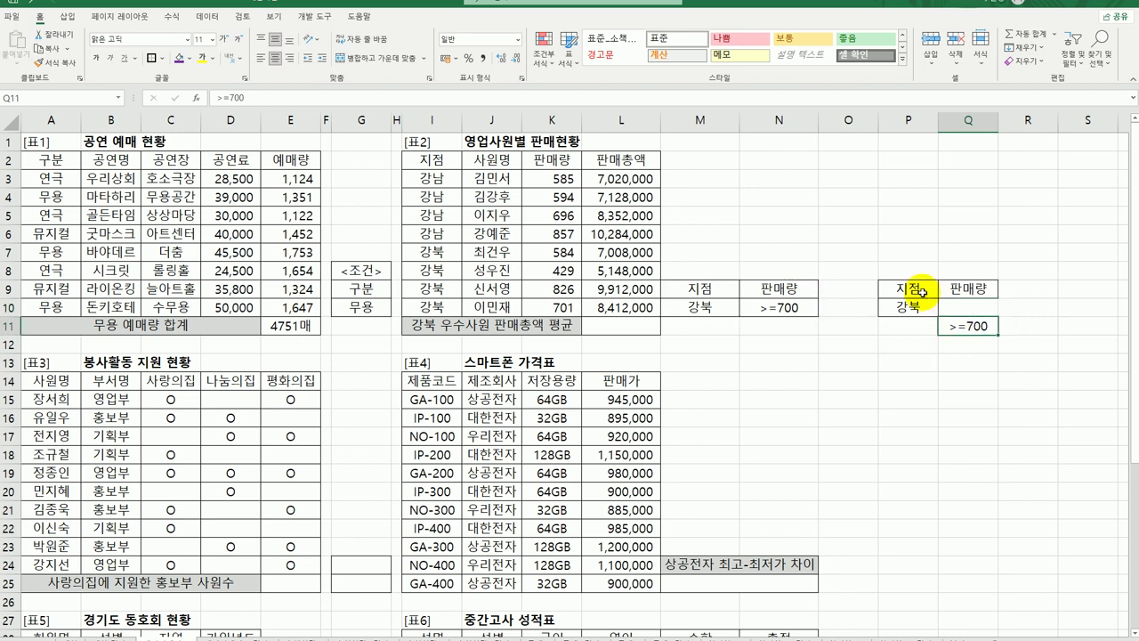
left_click_drag(921, 290, 971, 329)
left_click(893, 401)
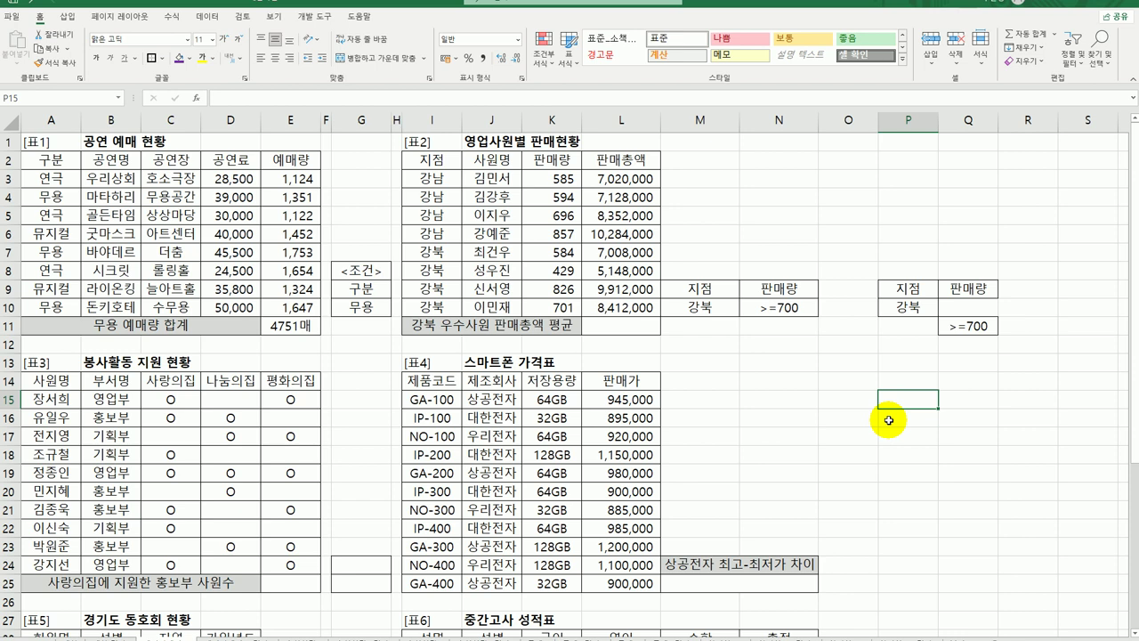
Step: Start a DAVERAGE function in L11 with I2:L10 as its database range
left_click(631, 159)
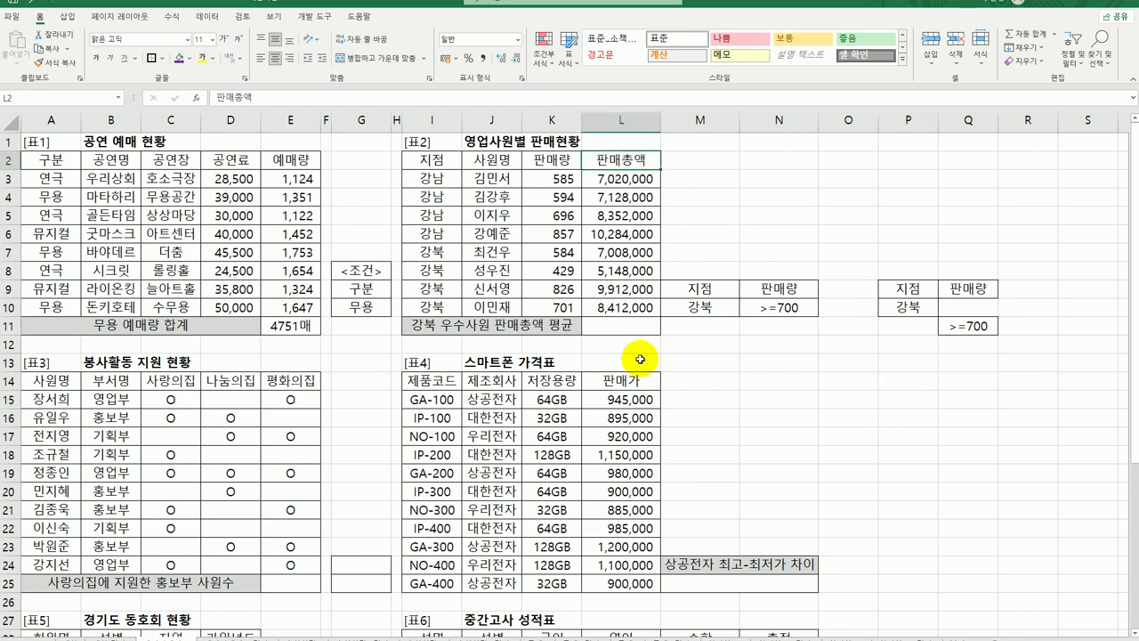
left_click(630, 325)
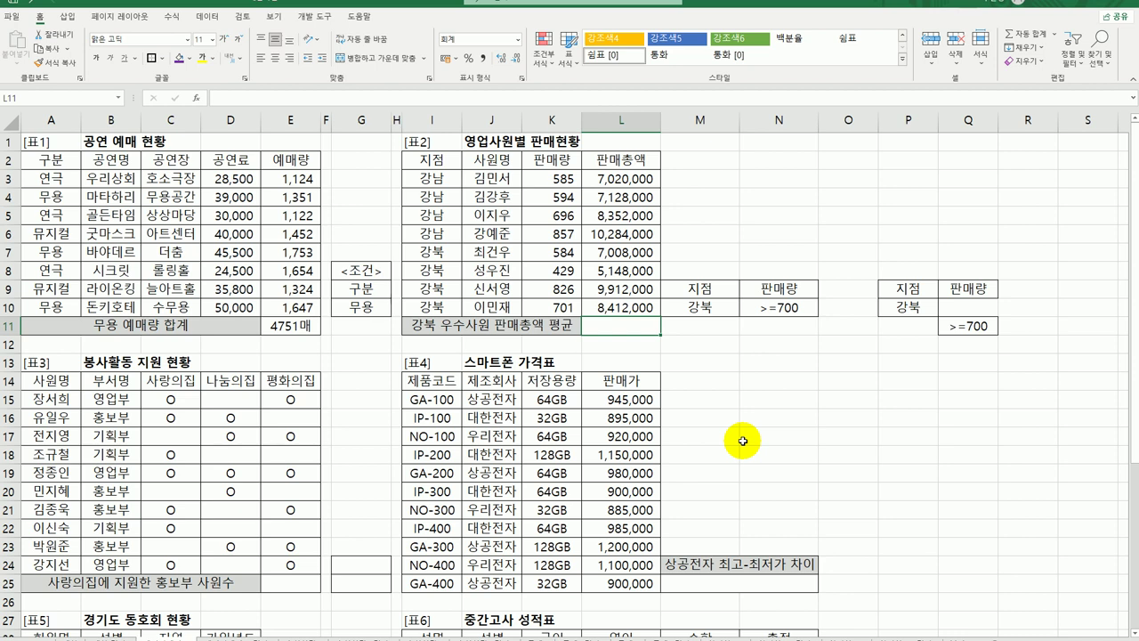
type("=")
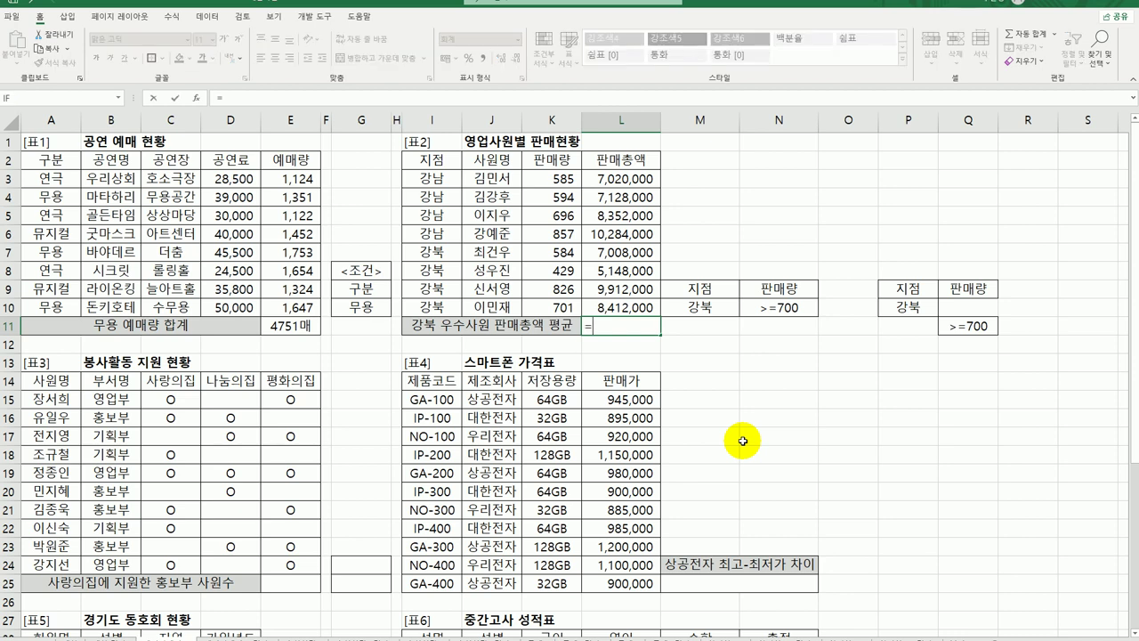
type("da")
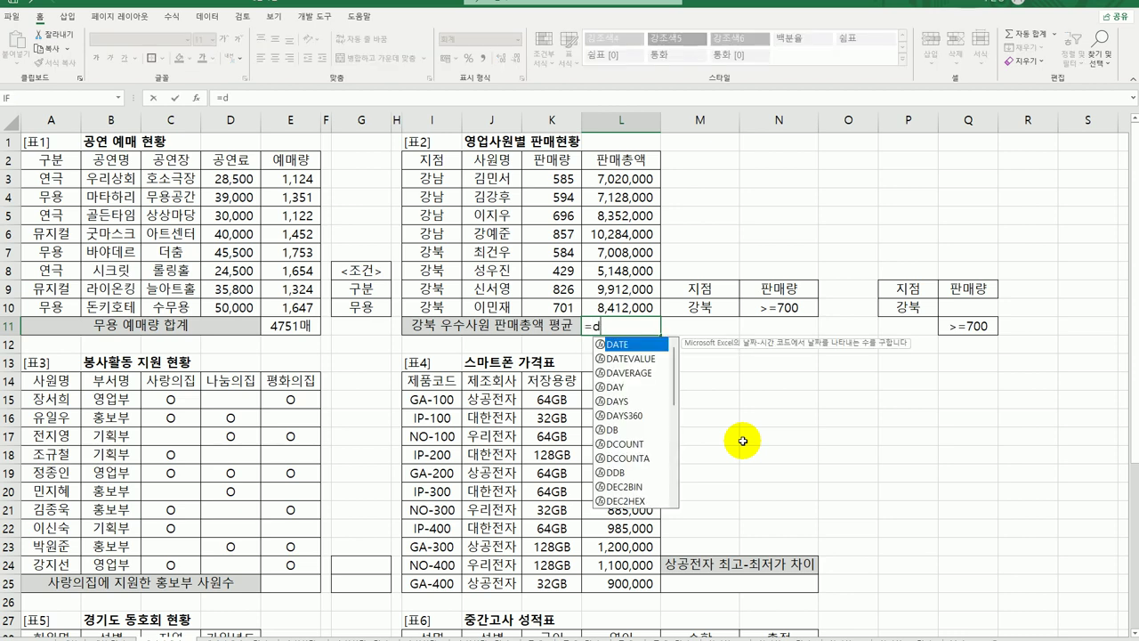
left_click(634, 372)
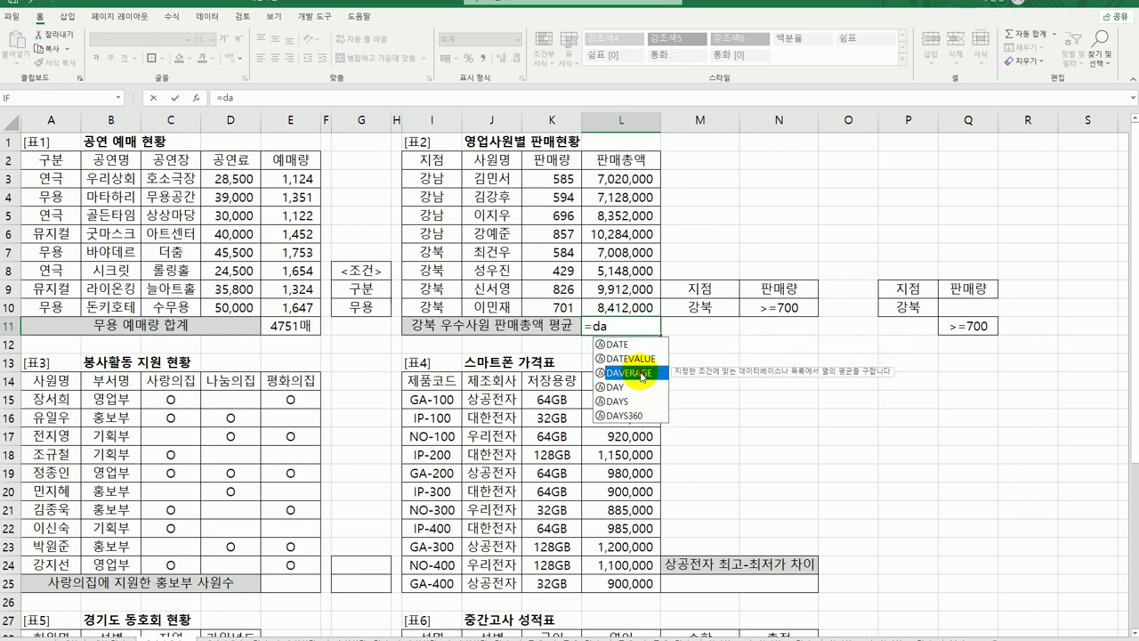
double_click(637, 372)
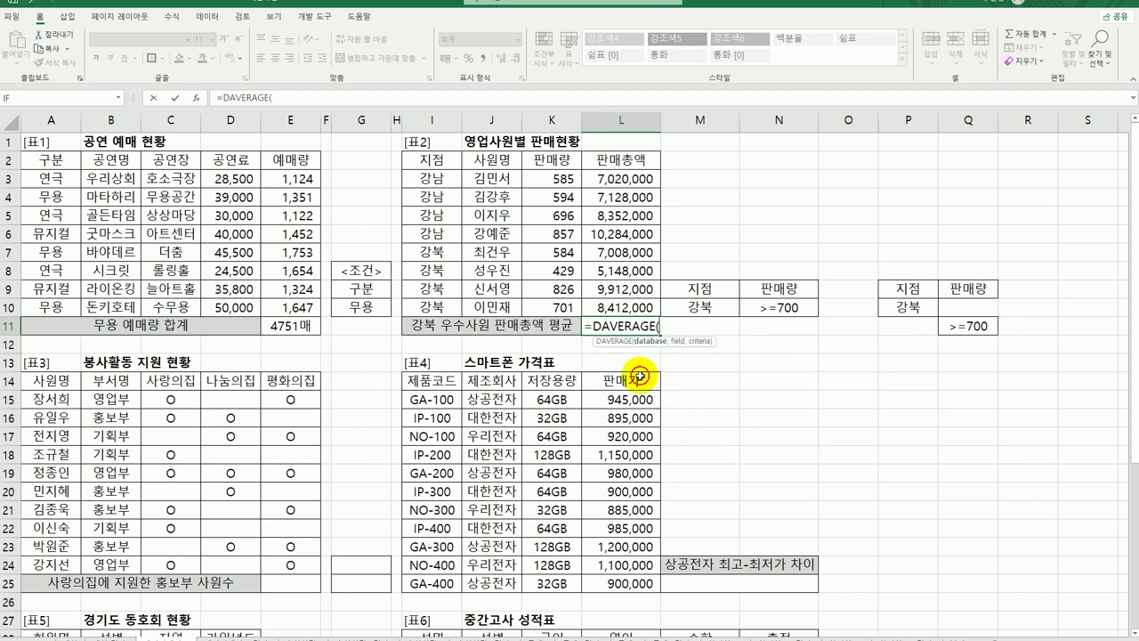
left_click(198, 98)
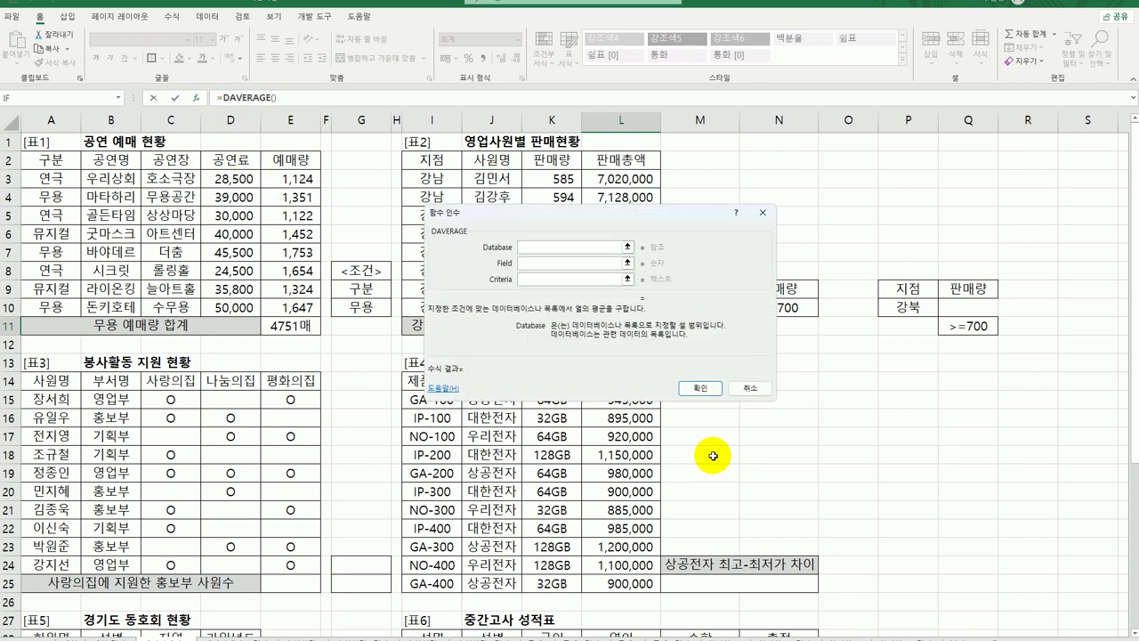
left_click_drag(661, 219, 797, 410)
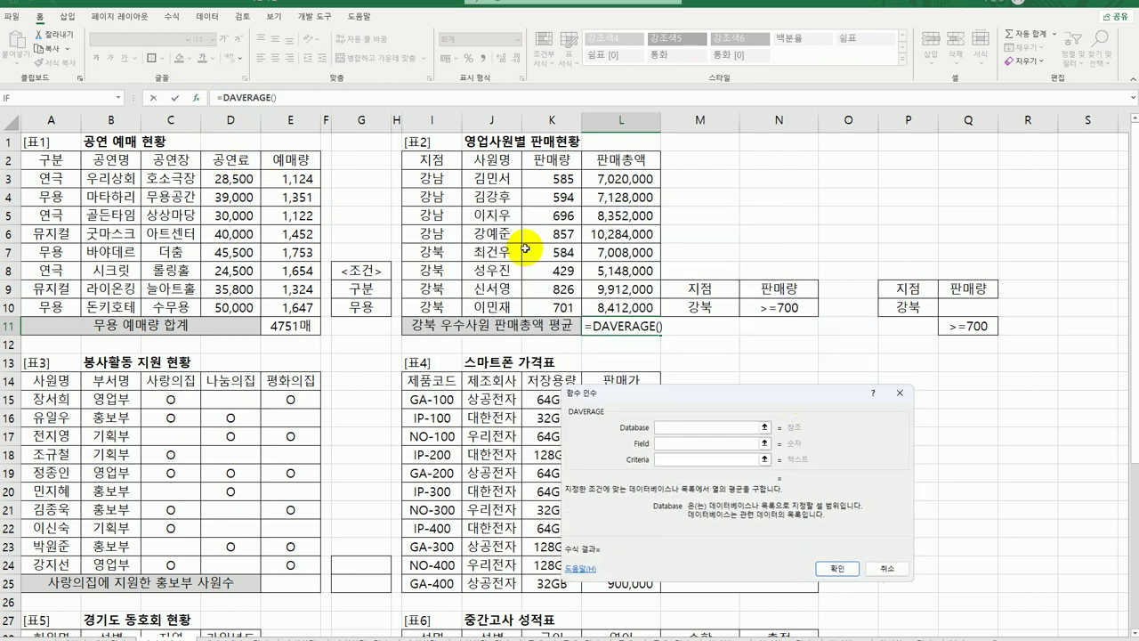
left_click_drag(441, 160, 625, 309)
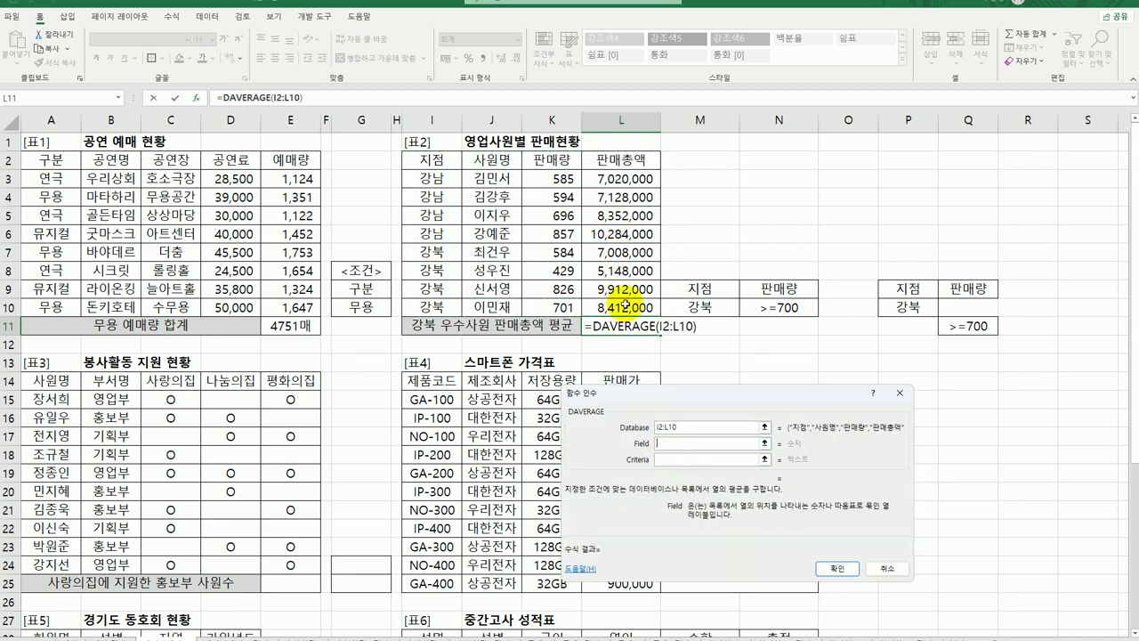
Step: Complete the DAVERAGE function with field 4 and criteria range M9:N10
left_click(620, 160)
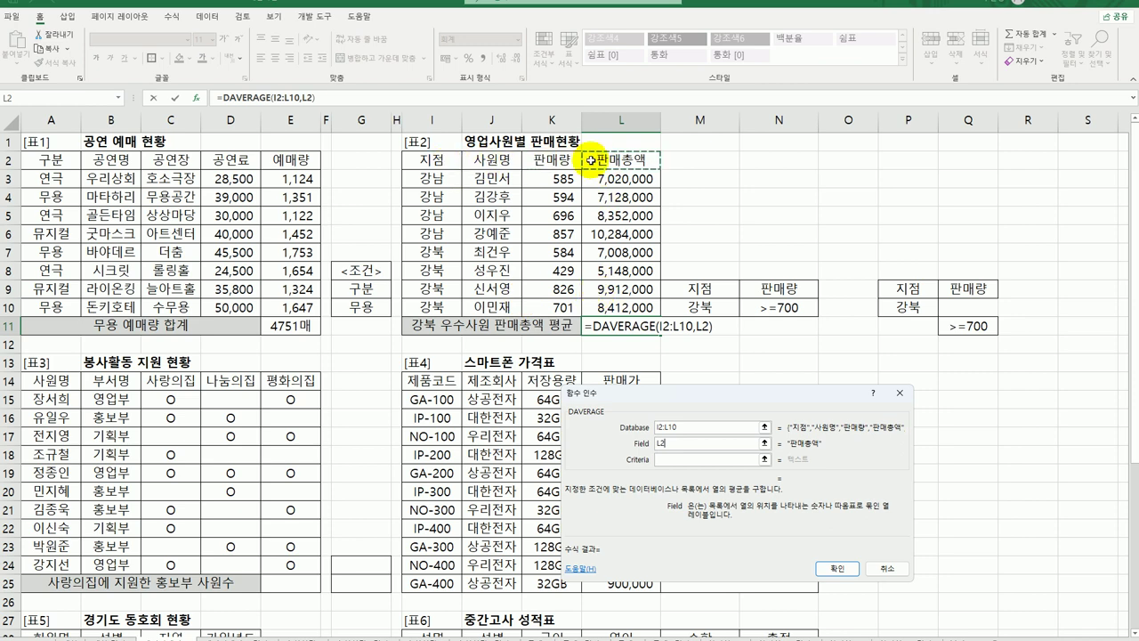
left_click(639, 445)
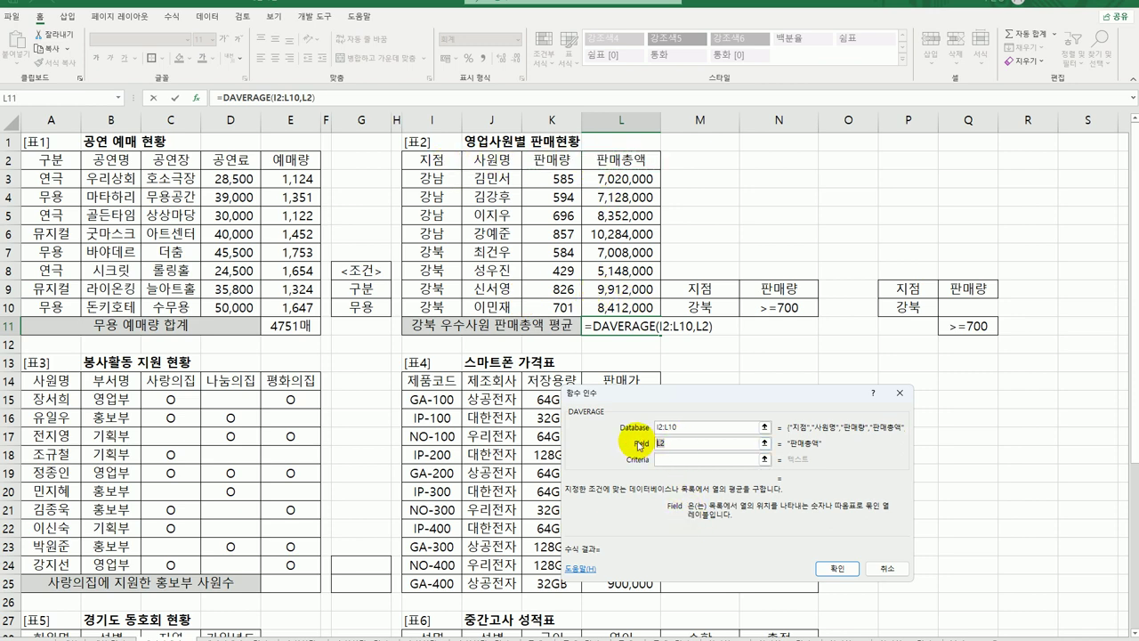
type("4")
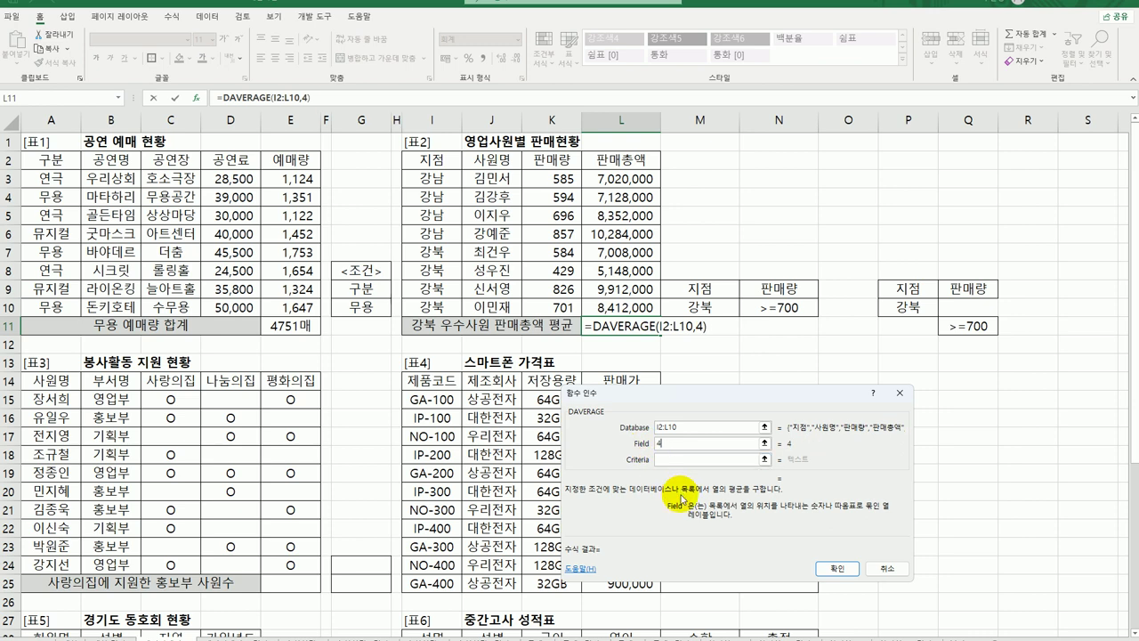
left_click(681, 459)
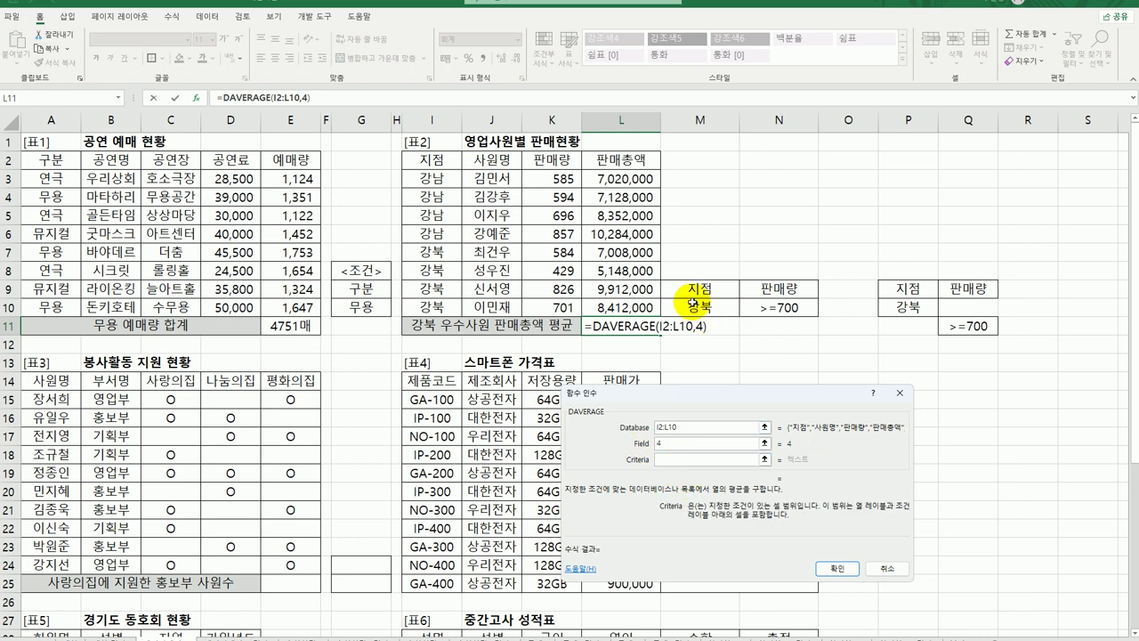
left_click_drag(697, 287, 784, 307)
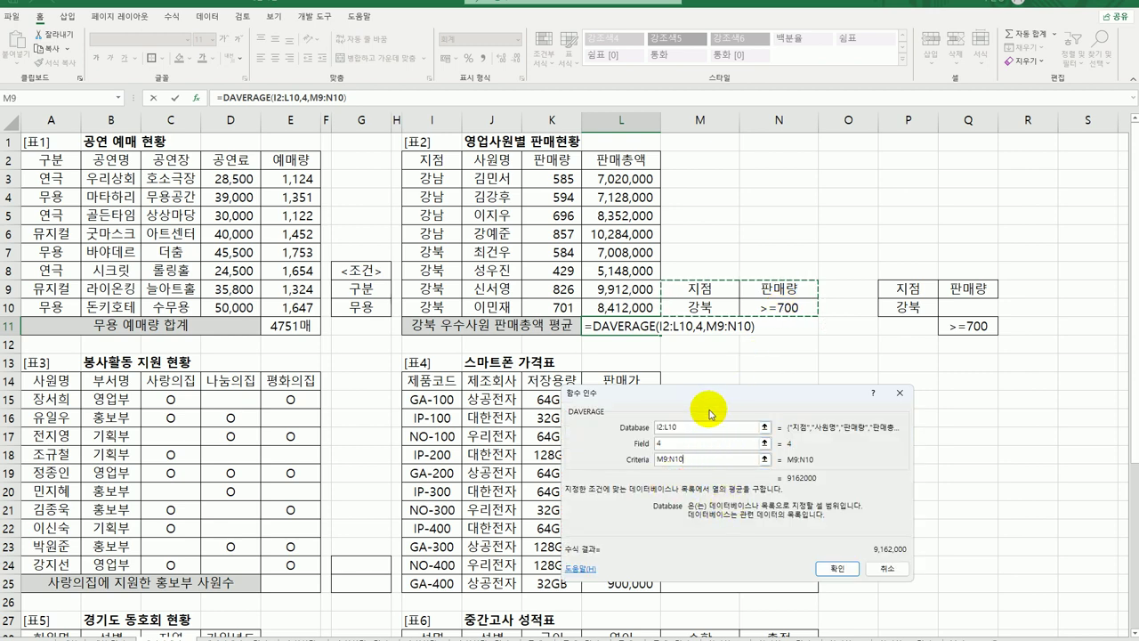
left_click_drag(707, 392, 729, 348)
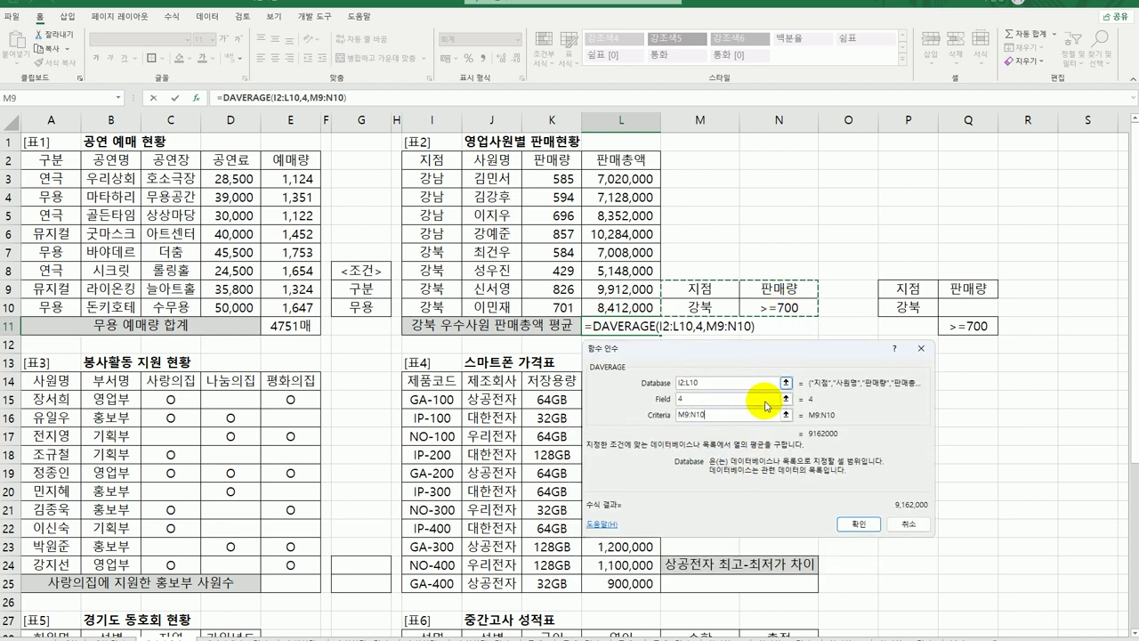
left_click(853, 525)
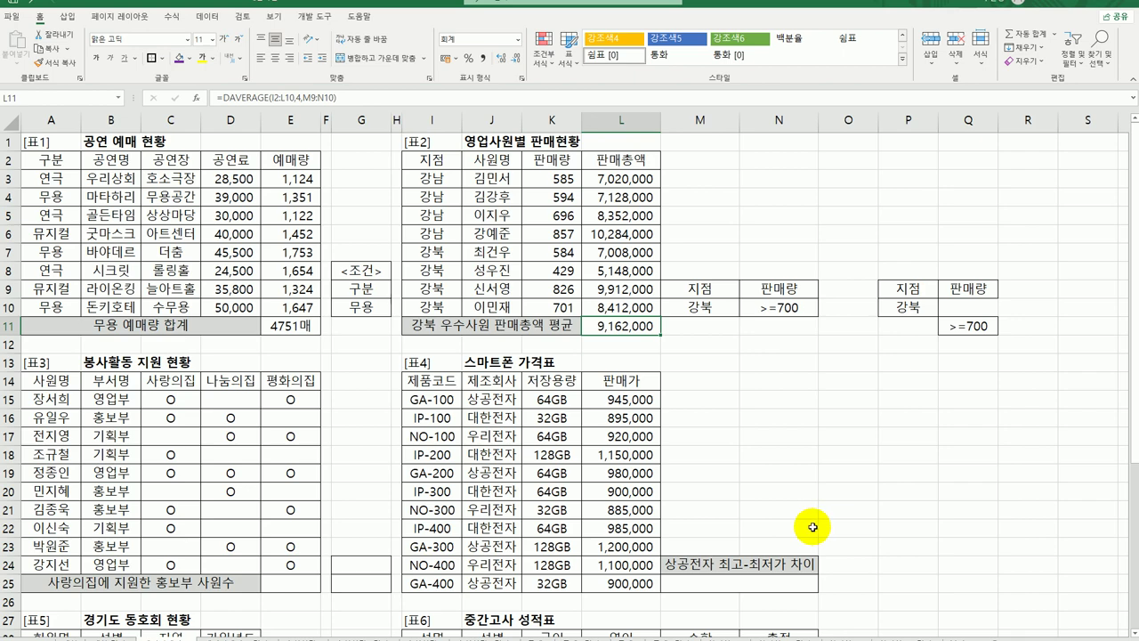
Step: Copy the 부서명 header and a 홍보부 entry from 표3 into condition cells G24:G25
scroll(579, 458, "down", 3)
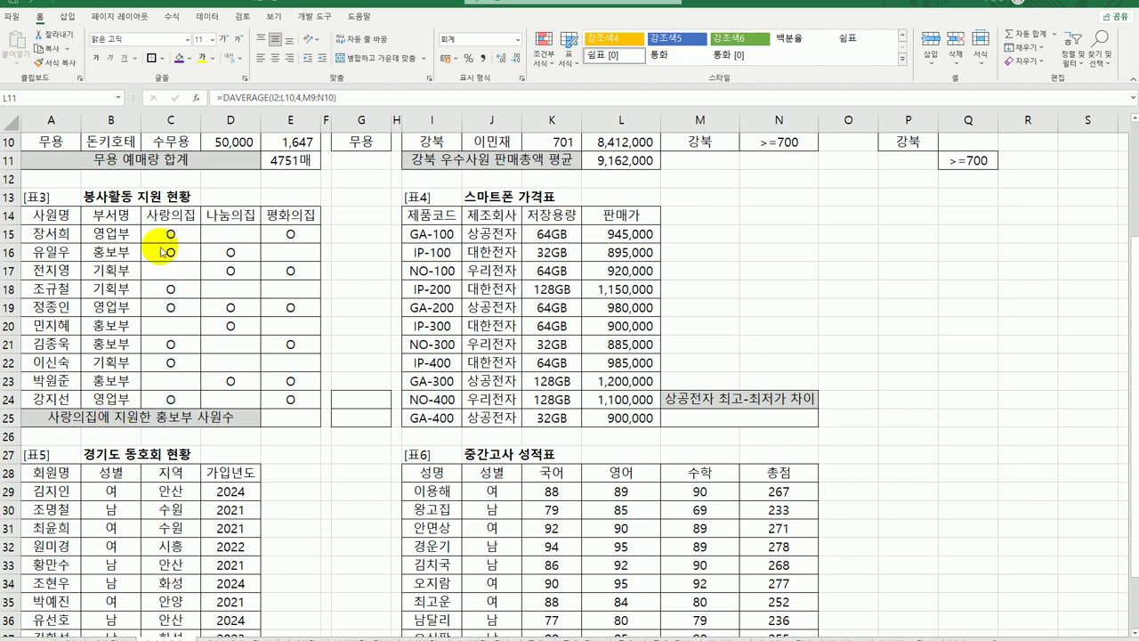
left_click(168, 215)
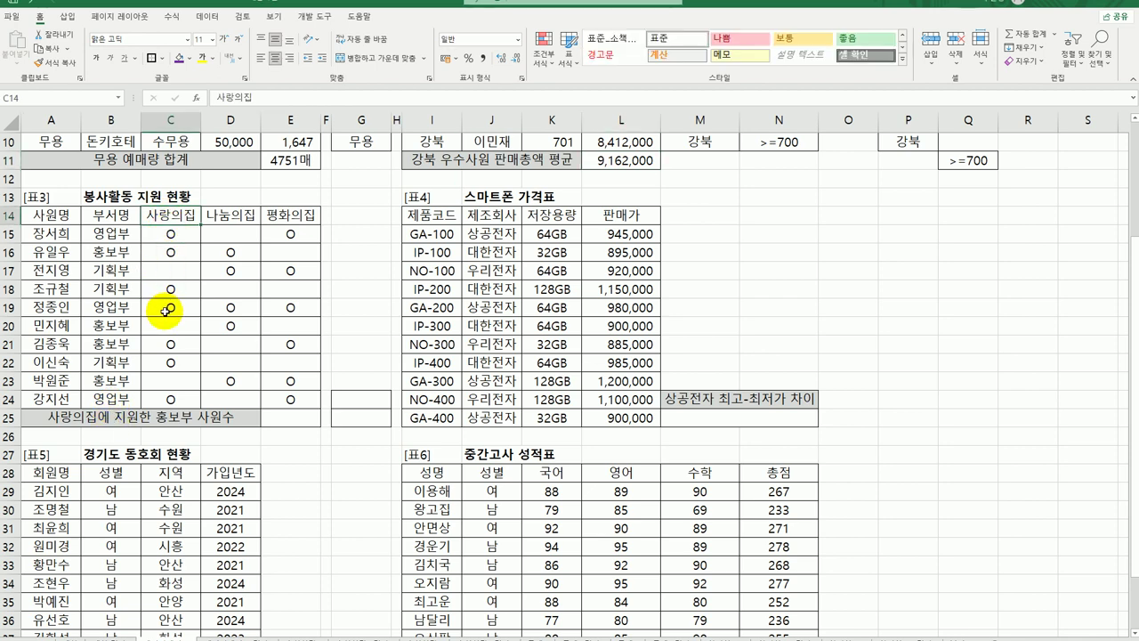
left_click(121, 252)
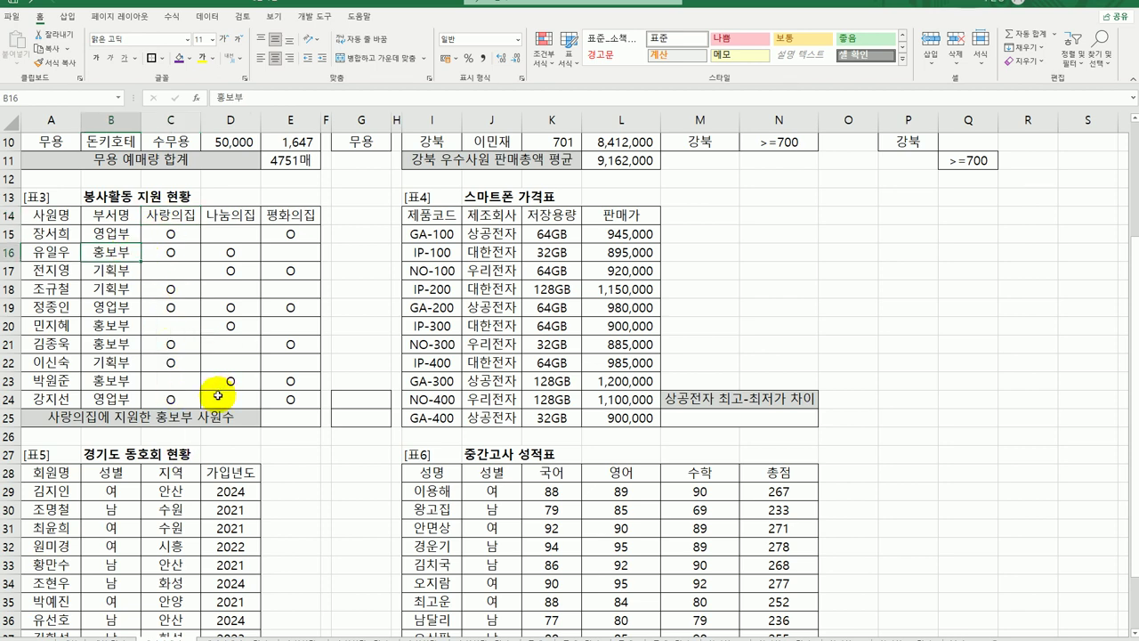
left_click(287, 418)
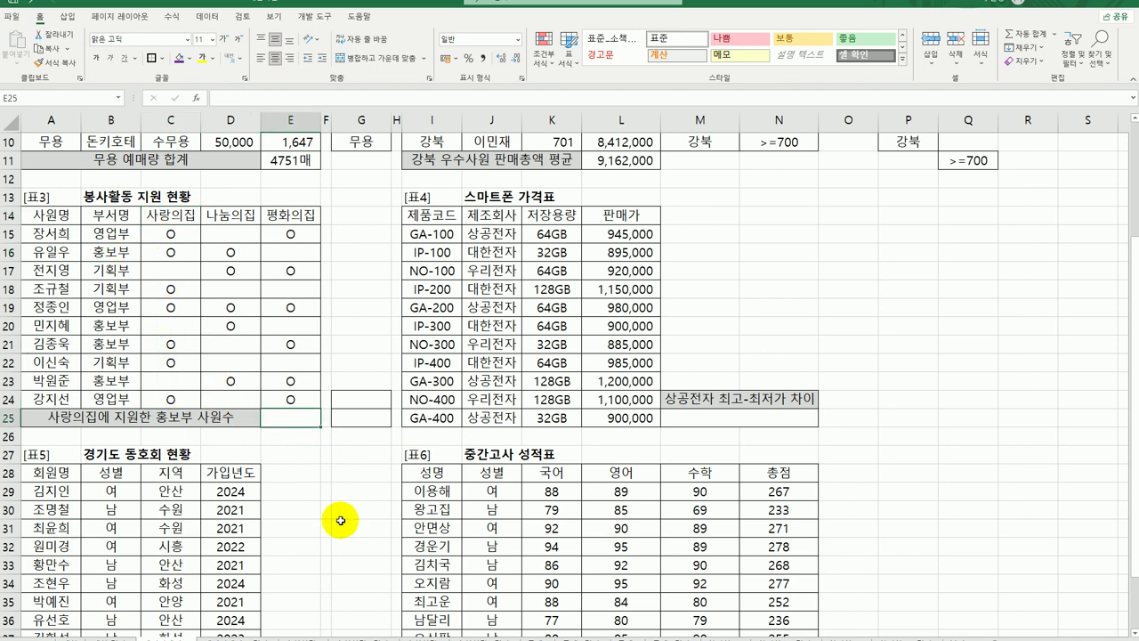
left_click(164, 214)
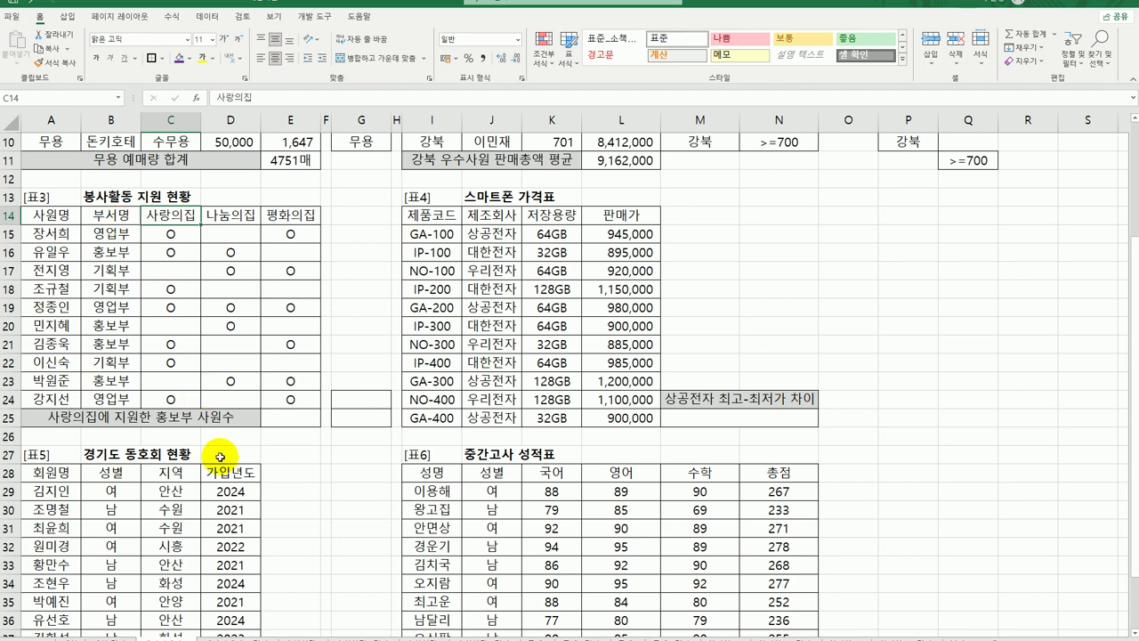
left_click(110, 214)
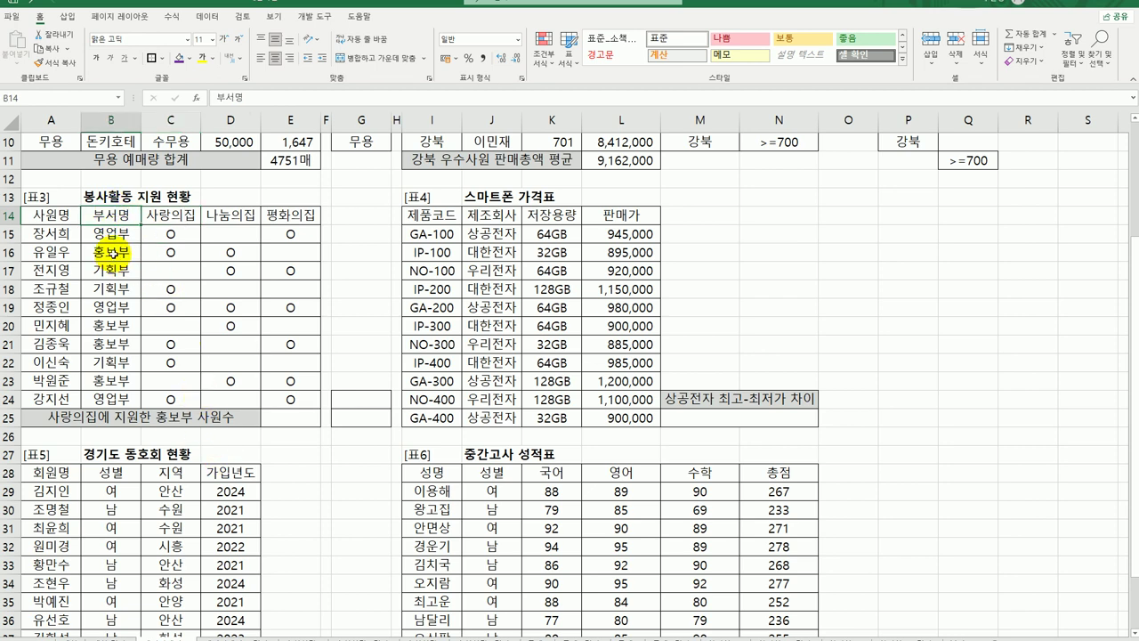
left_click(112, 253, "ctrl")
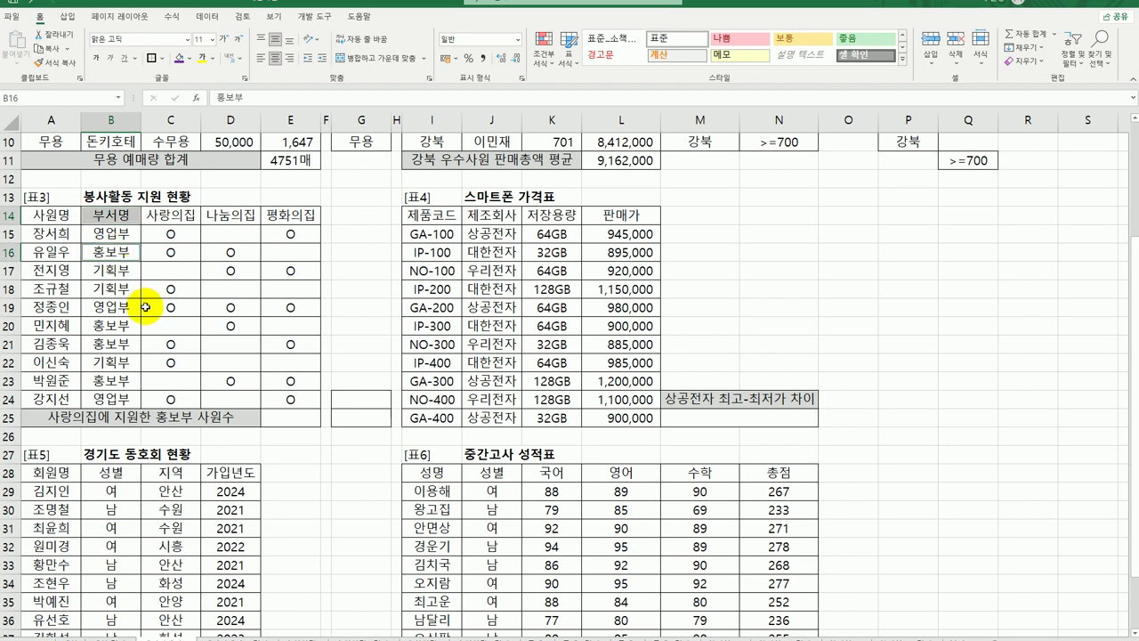
key("ctrl+c")
left_click(369, 399)
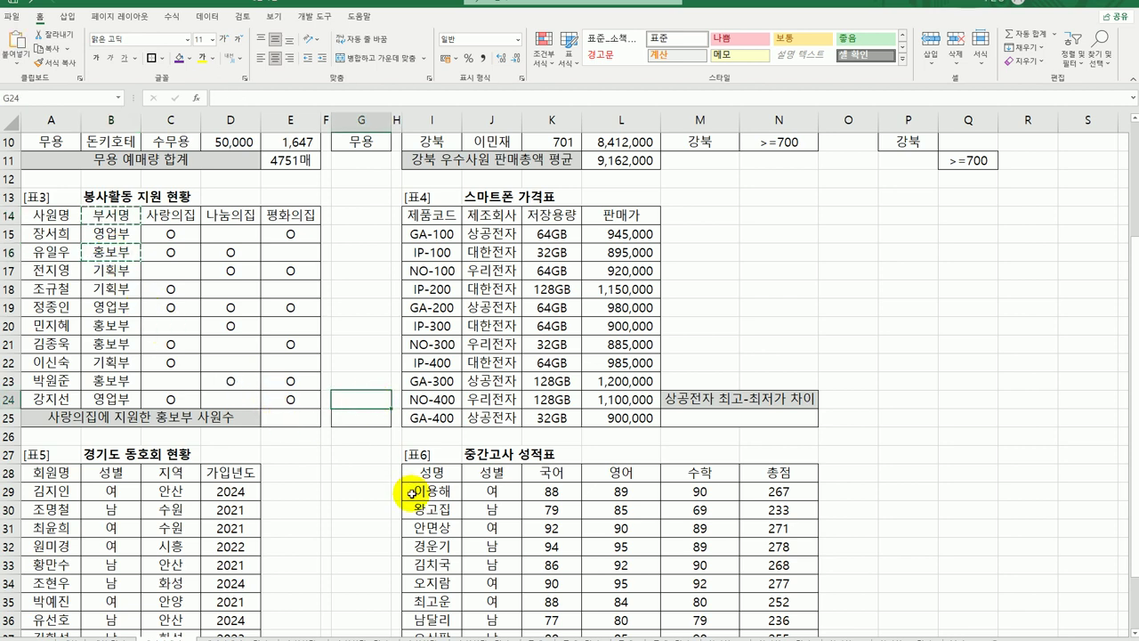
key("ctrl+v")
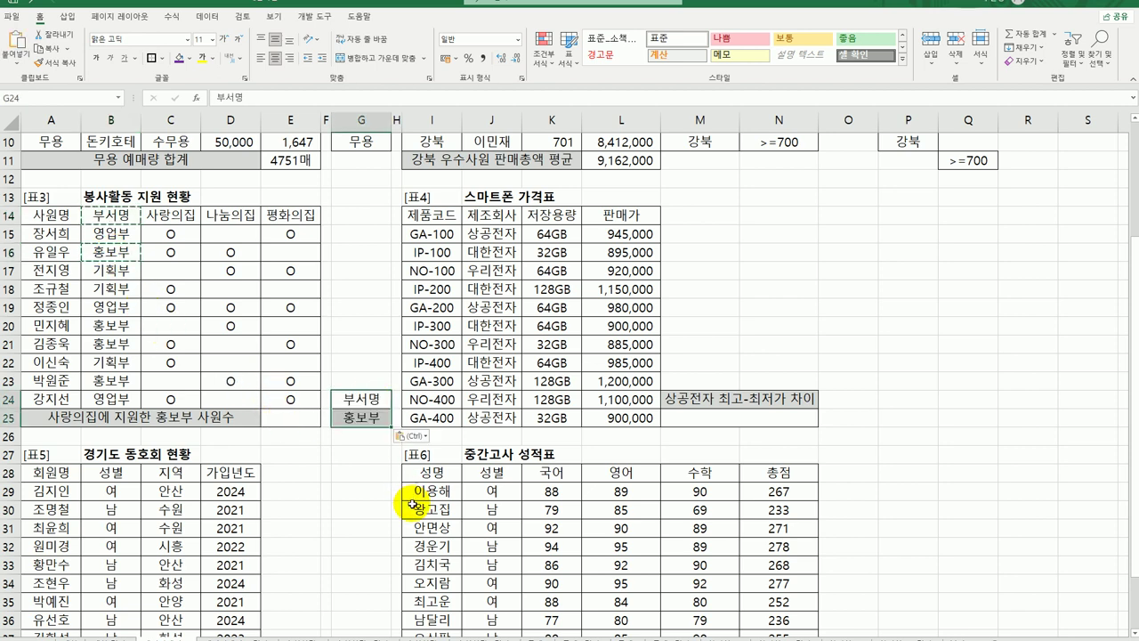
Step: Start a DCOUNTA function in E25 with 표3's range A14:E24 as its database
left_click(310, 418)
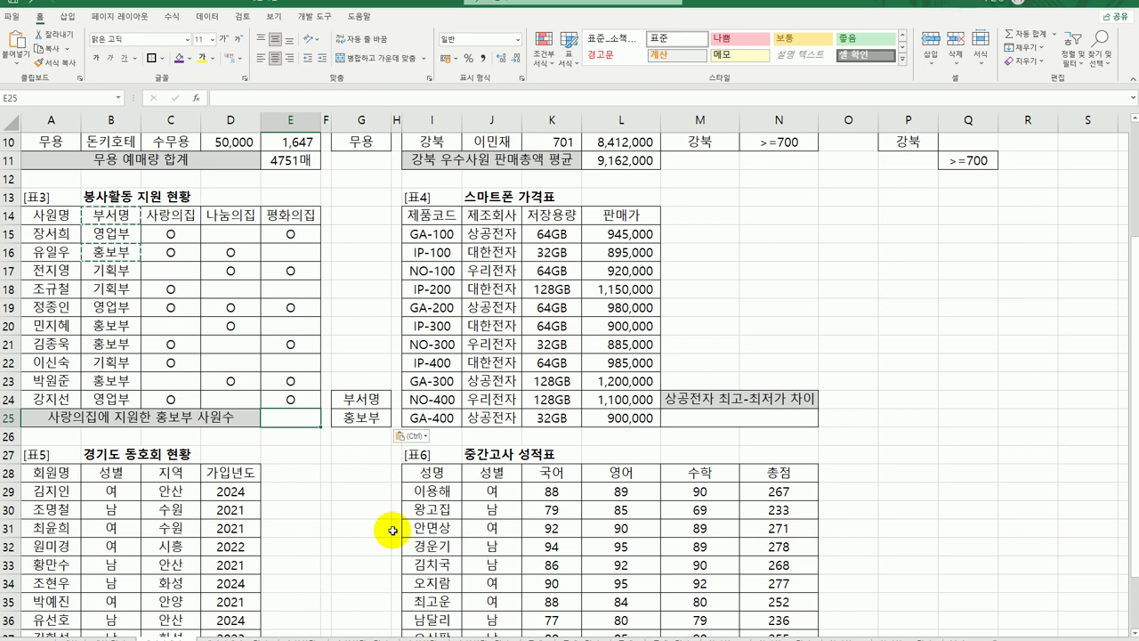
left_click(176, 218)
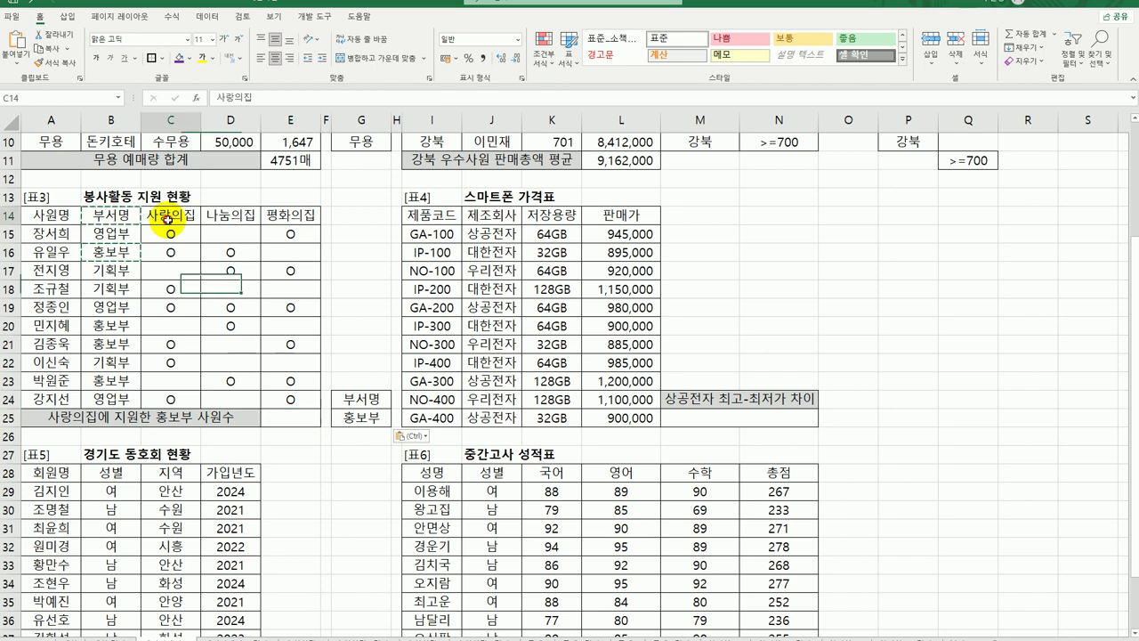
left_click(170, 289)
left_click(298, 417)
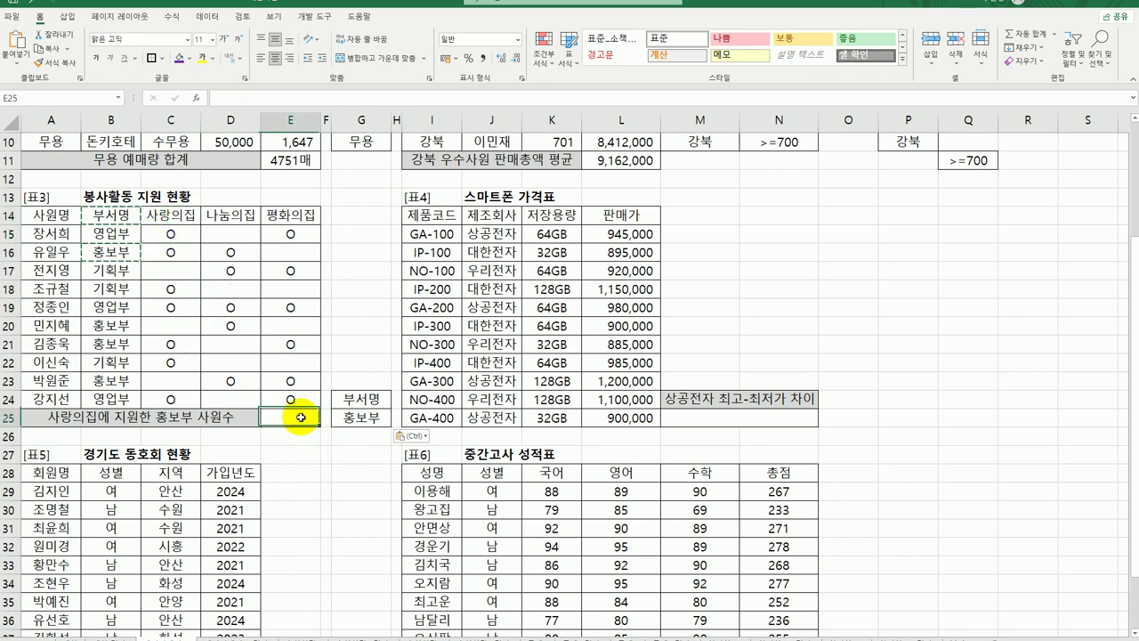
type("=")
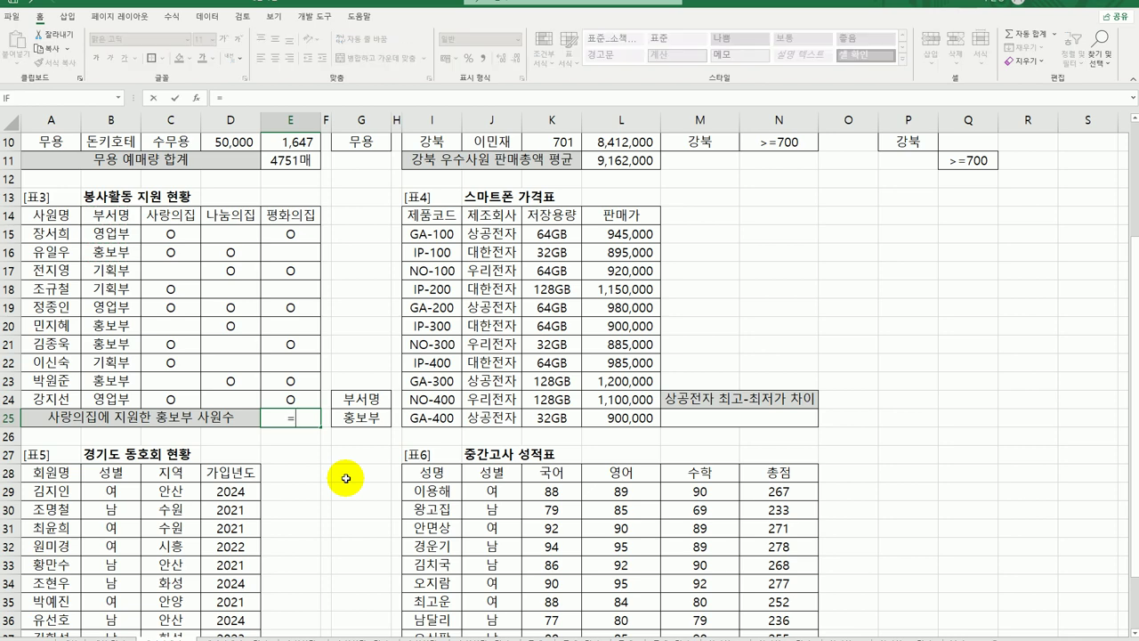
type("dc")
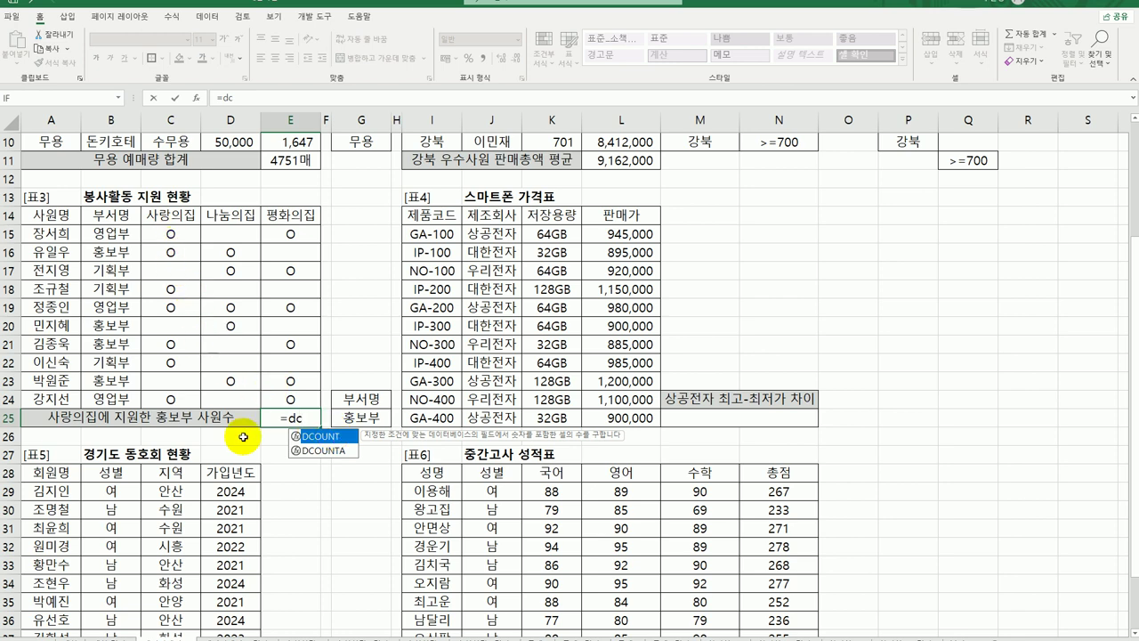
left_click(325, 451)
double_click(325, 452)
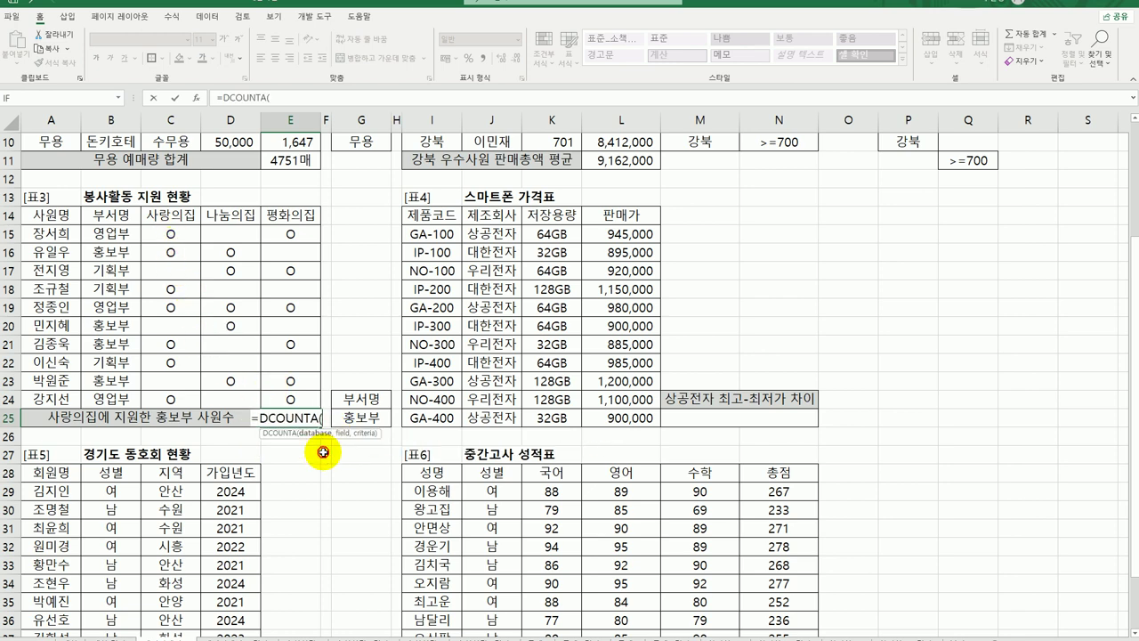
left_click(196, 98)
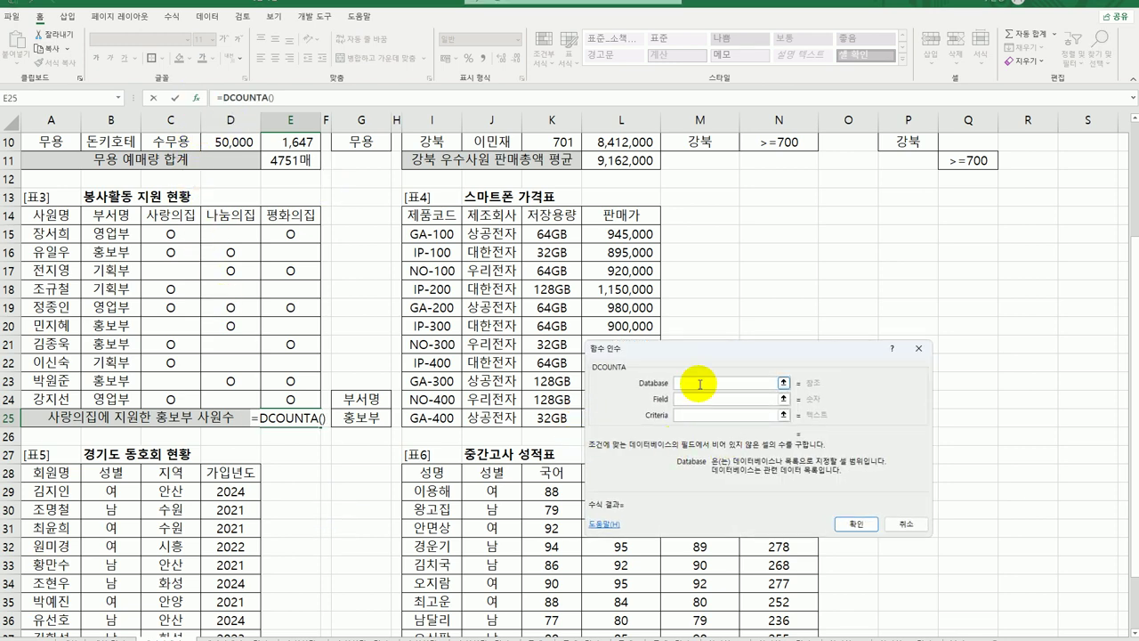
left_click_drag(55, 214, 294, 400)
left_click_drag(649, 350, 569, 293)
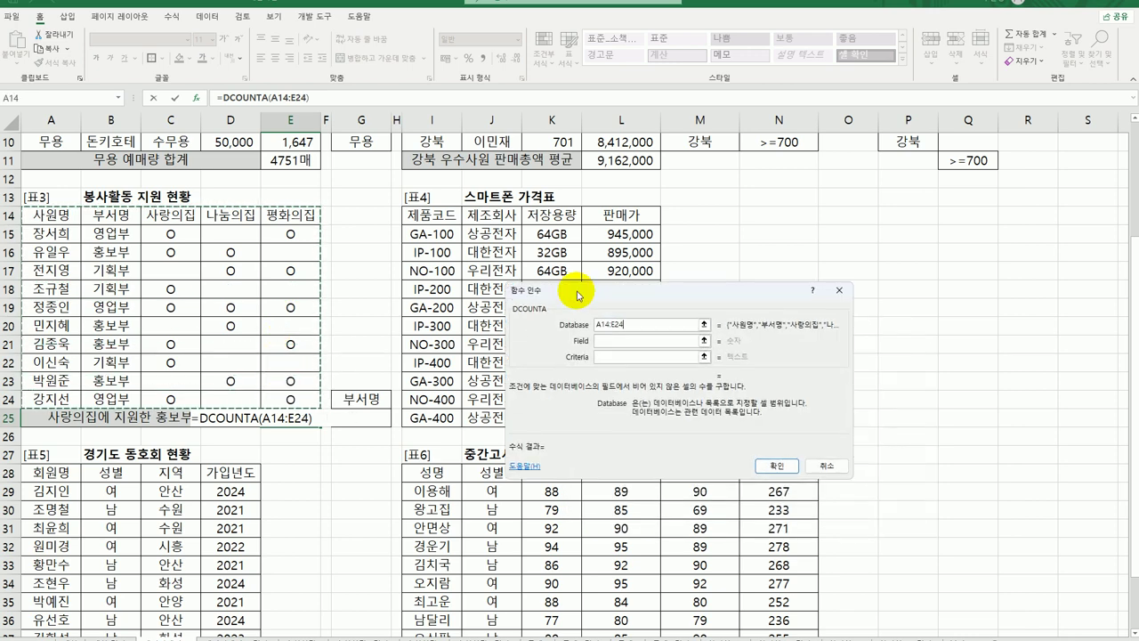
Step: Complete the DCOUNTA function with field 3 and criteria range G24:G25
left_click(599, 341)
left_click(174, 214)
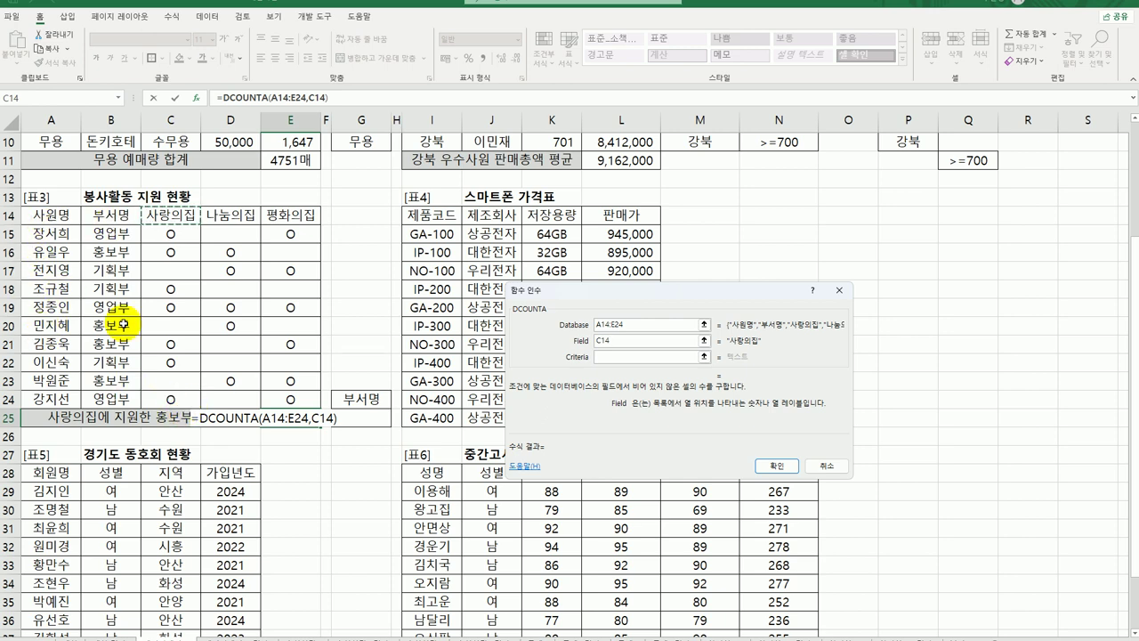
key("BackSpace")
key("BackSpace")
key("BackSpace")
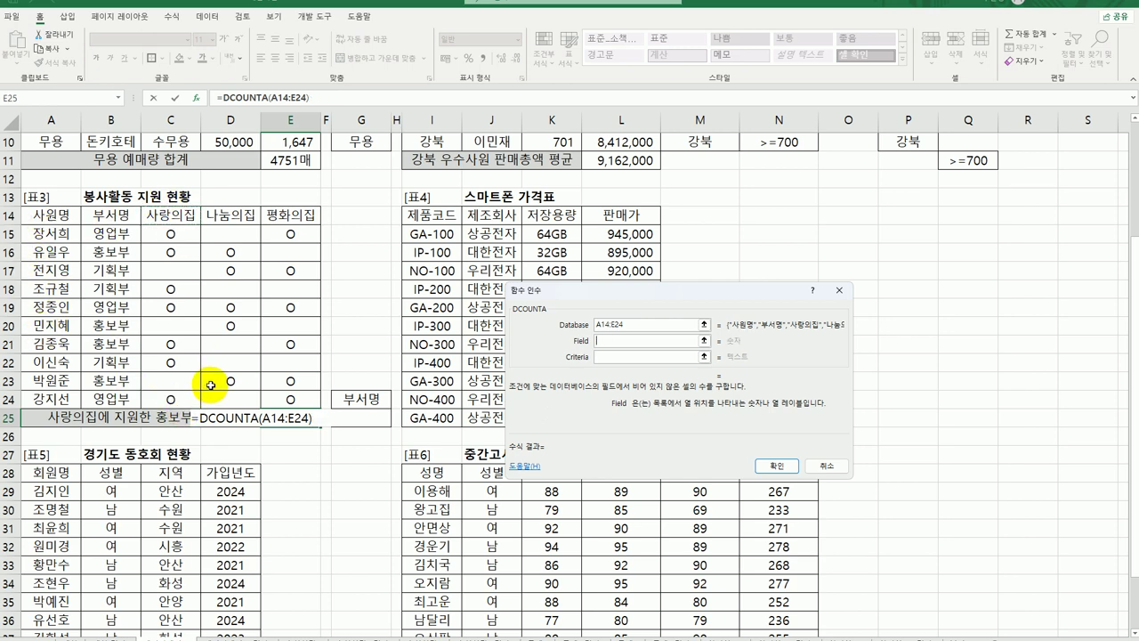
type("3")
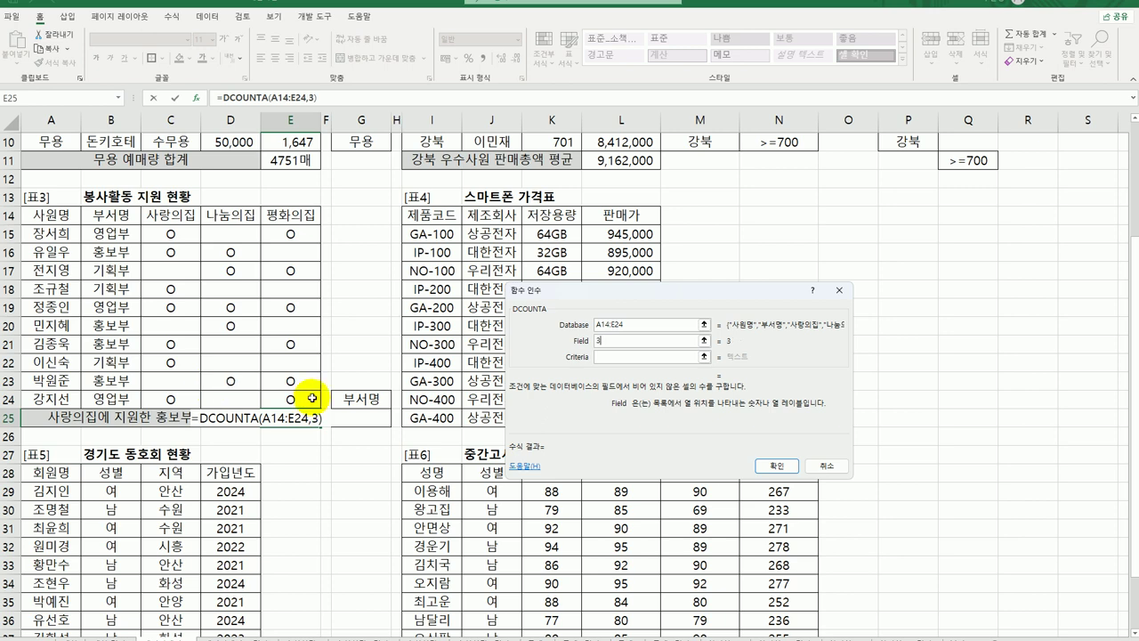
left_click(614, 356)
left_click_drag(374, 405, 374, 424)
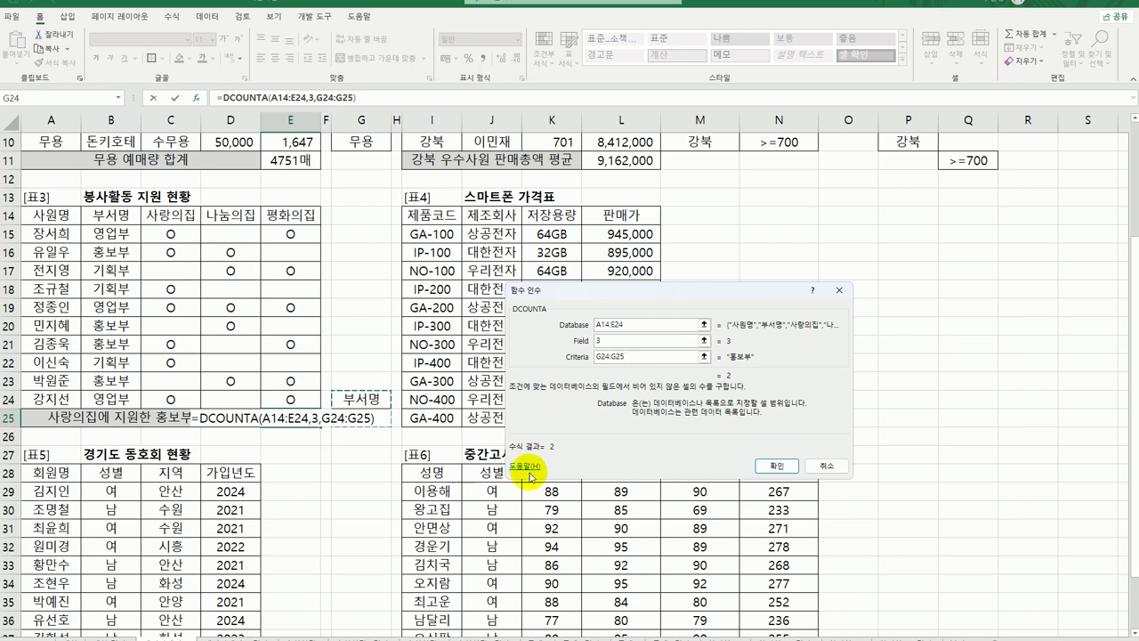
left_click(767, 466)
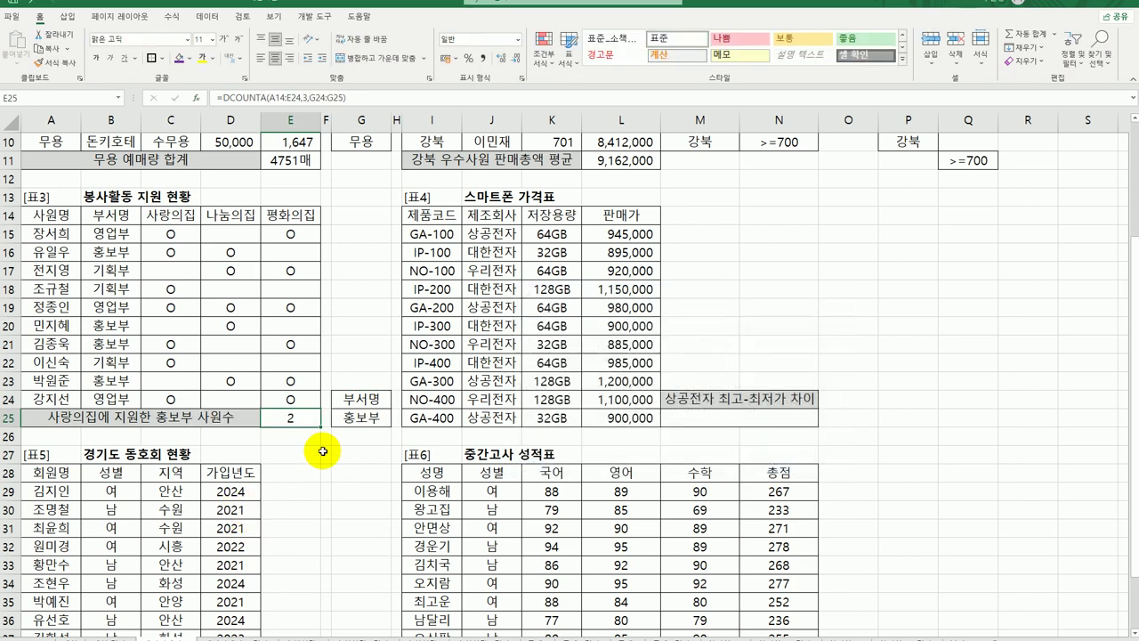
Step: Append &"명" to the DCOUNTA formula in E25 so the count carries that unit
double_click(303, 418)
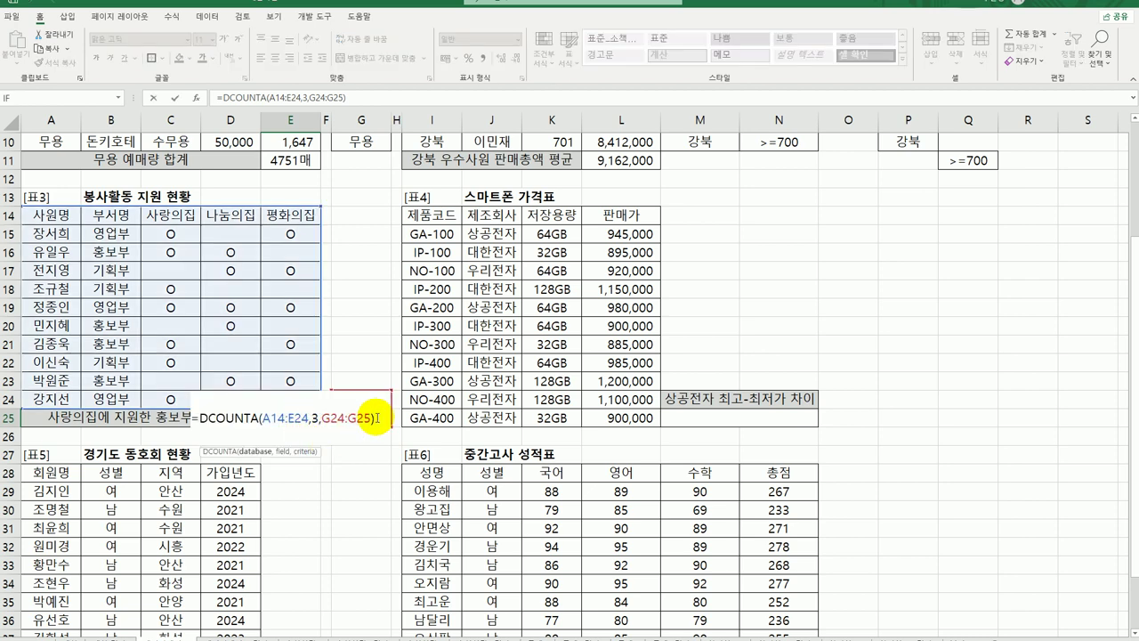
left_click(375, 417)
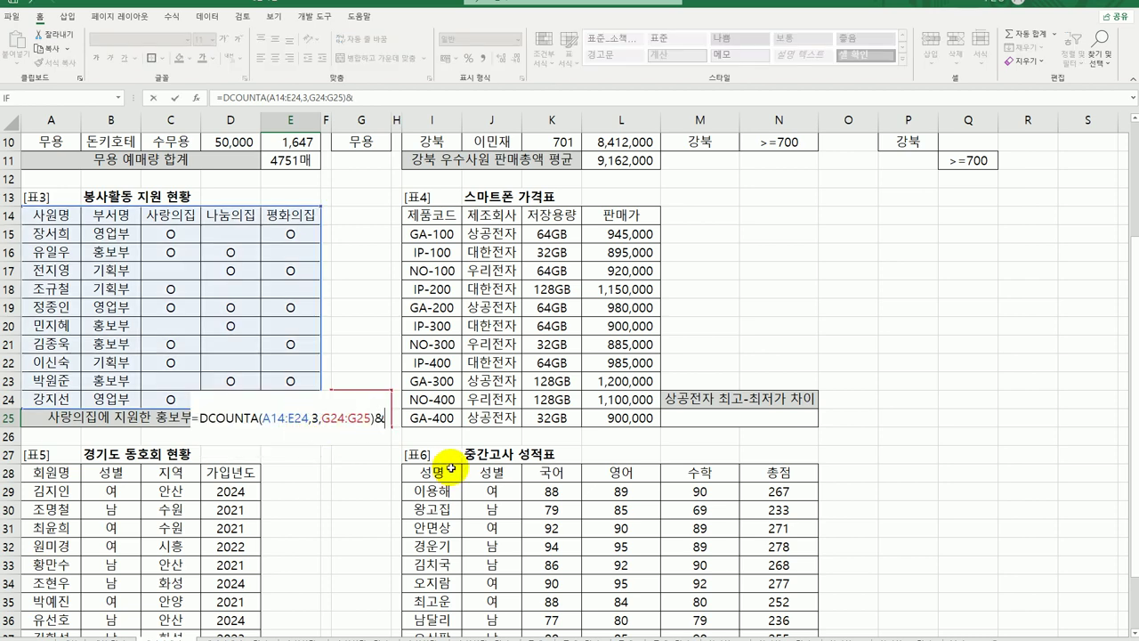
type("&\"ㅁ")
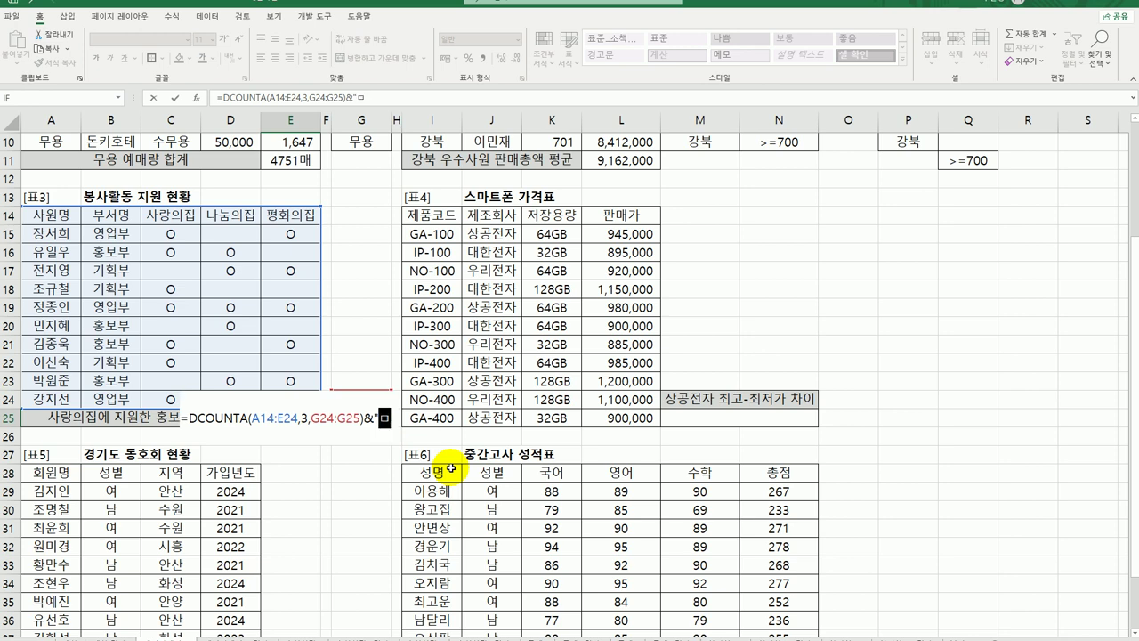
key("Return")
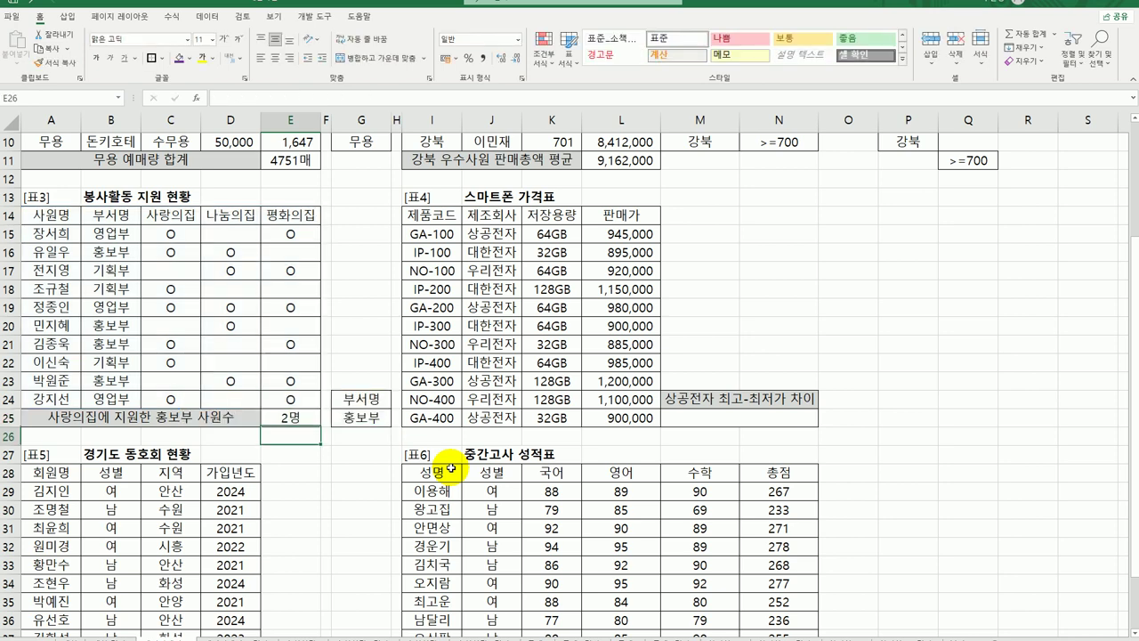
left_click(294, 418)
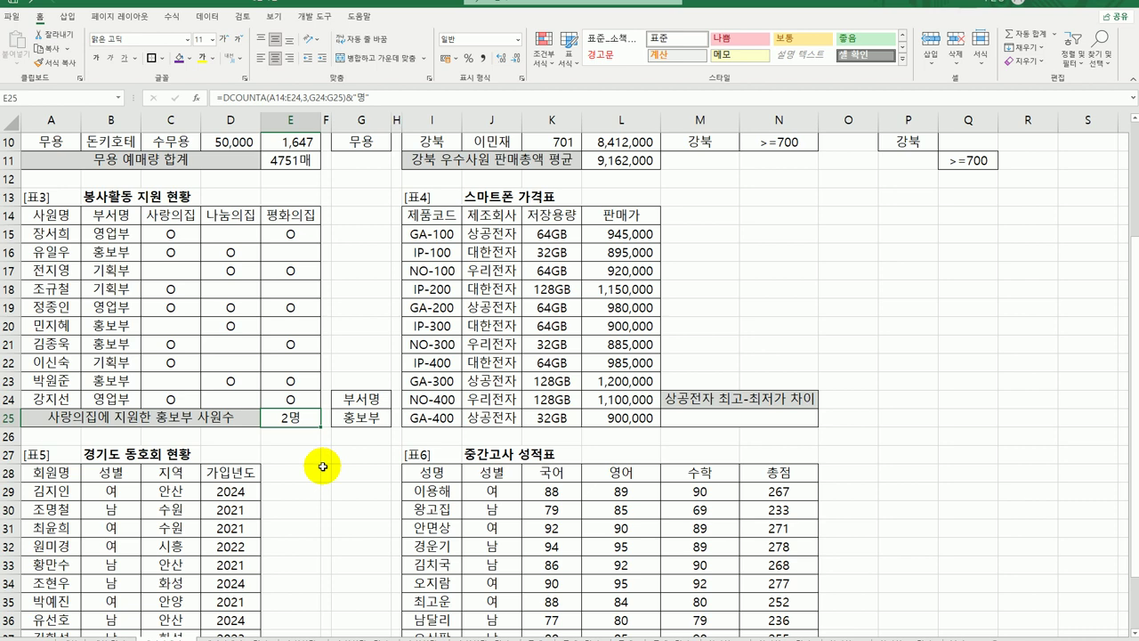
Step: Examine 표4's data range and its 제조회사 header with the 상공전자 entry directly below as a possible criteria range
left_click(681, 420)
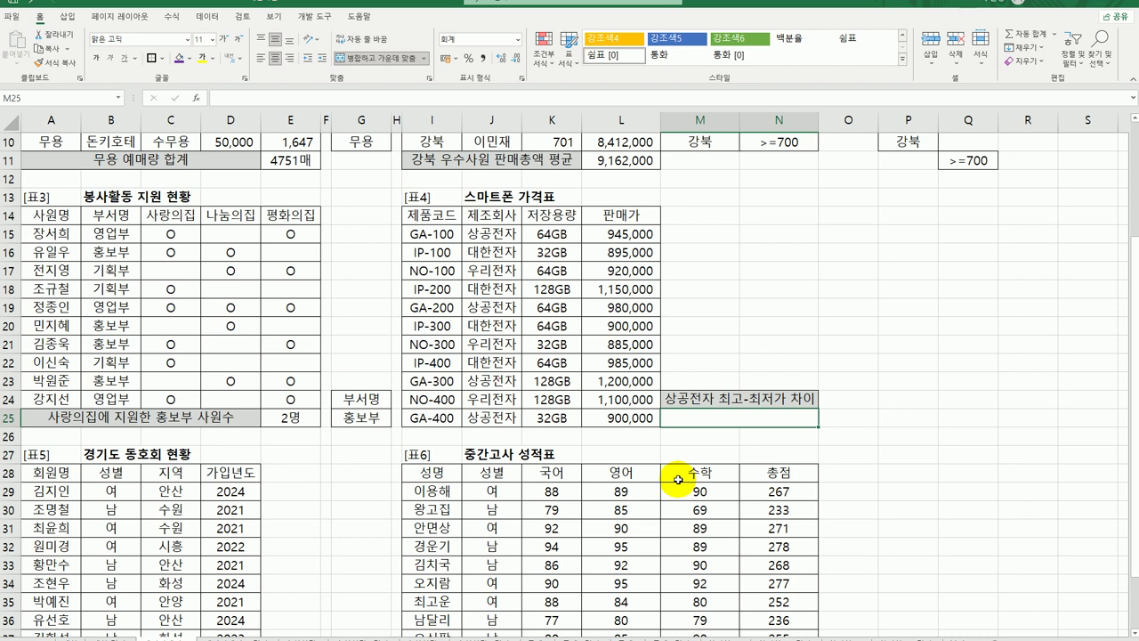
left_click(490, 234)
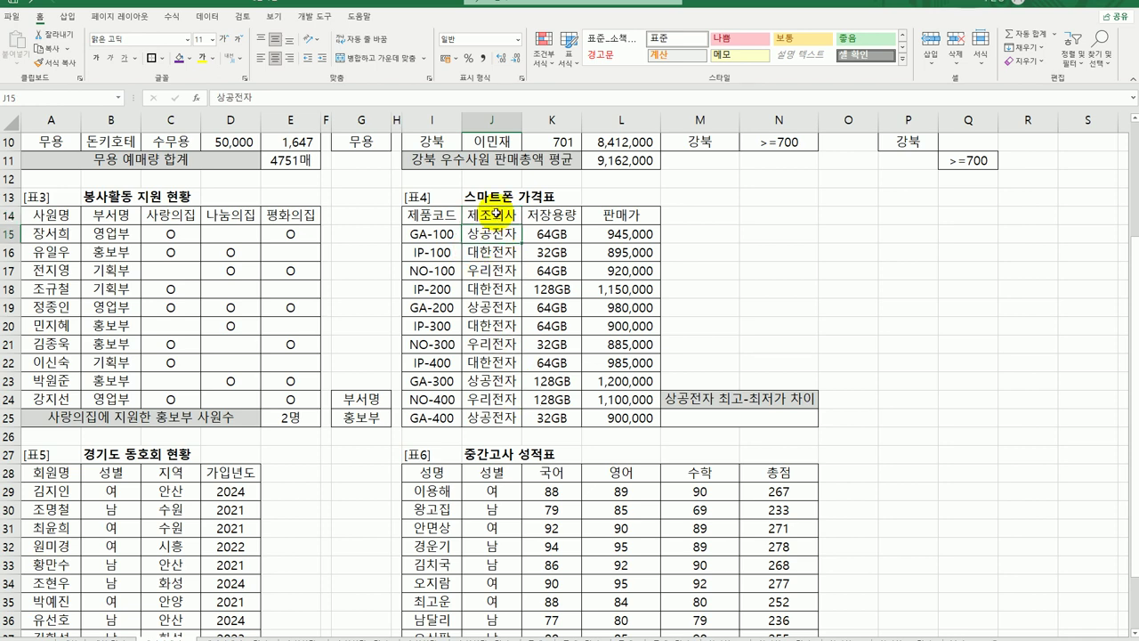
left_click_drag(492, 215, 493, 235)
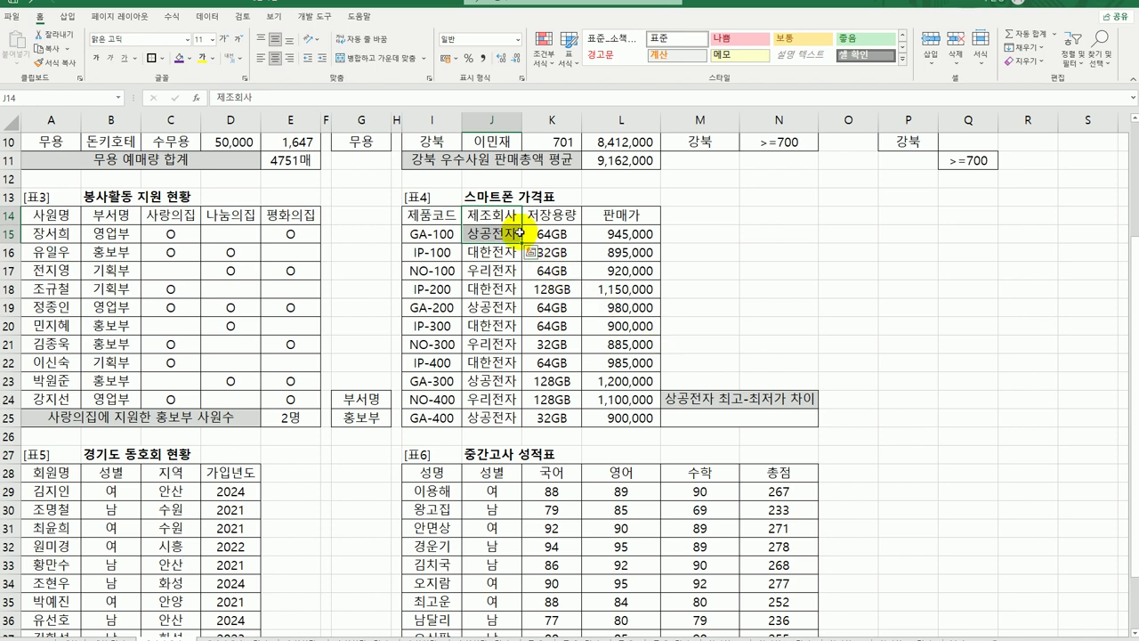
left_click_drag(444, 214, 649, 416)
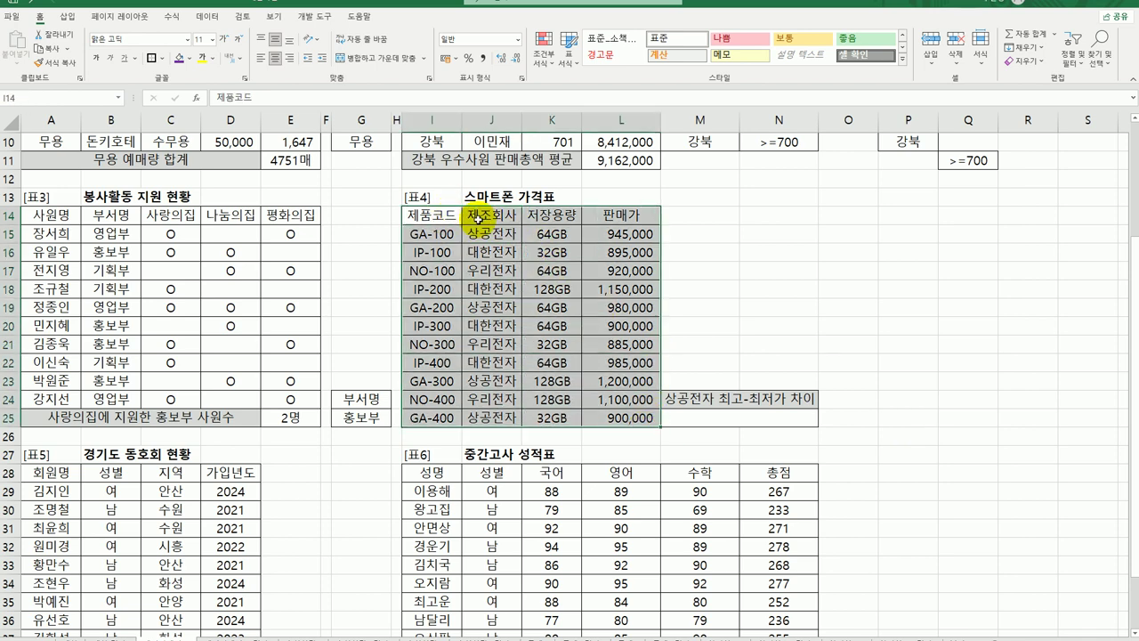
left_click_drag(480, 217, 481, 239)
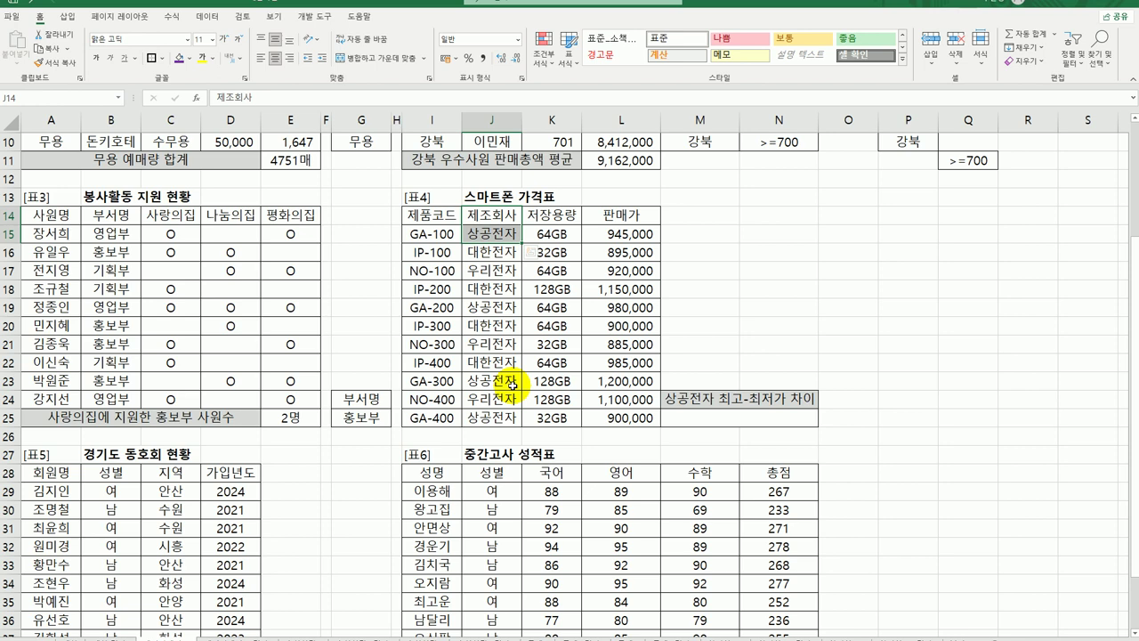
left_click(697, 399)
Step: Start a DMAX function in M25 with 표4's range I14:L25 as its database
left_click(700, 419)
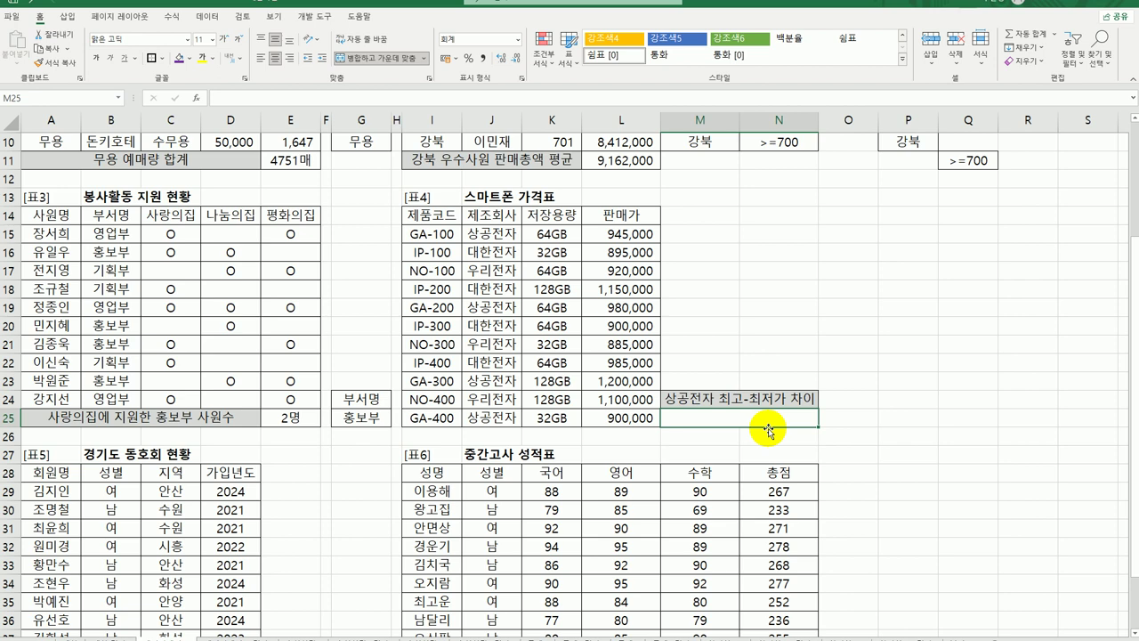
type("=")
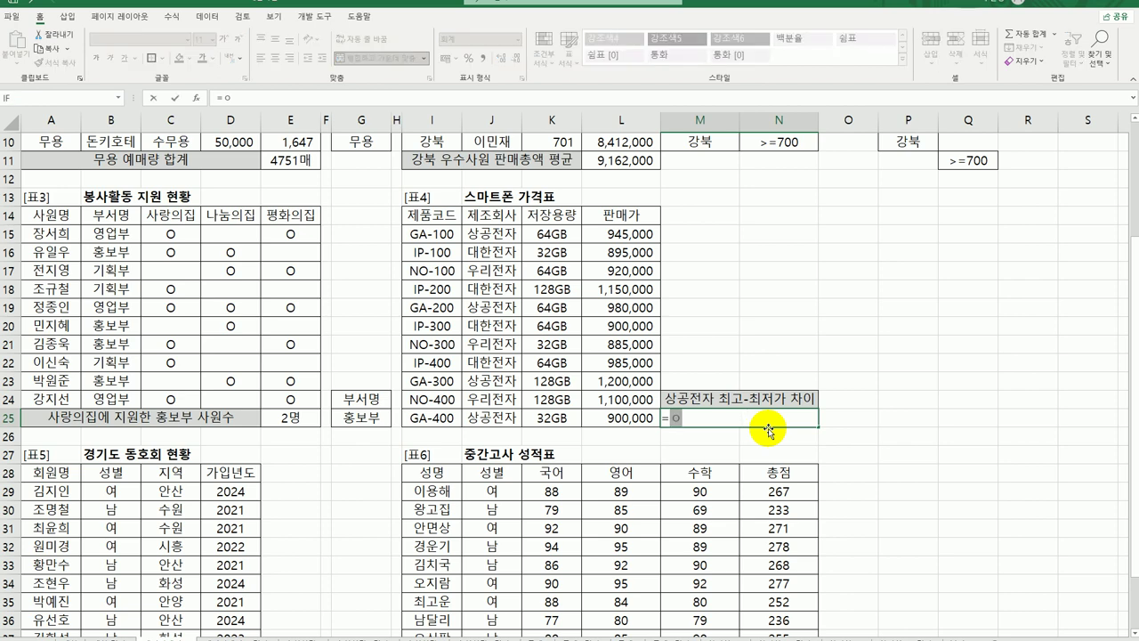
type("dm")
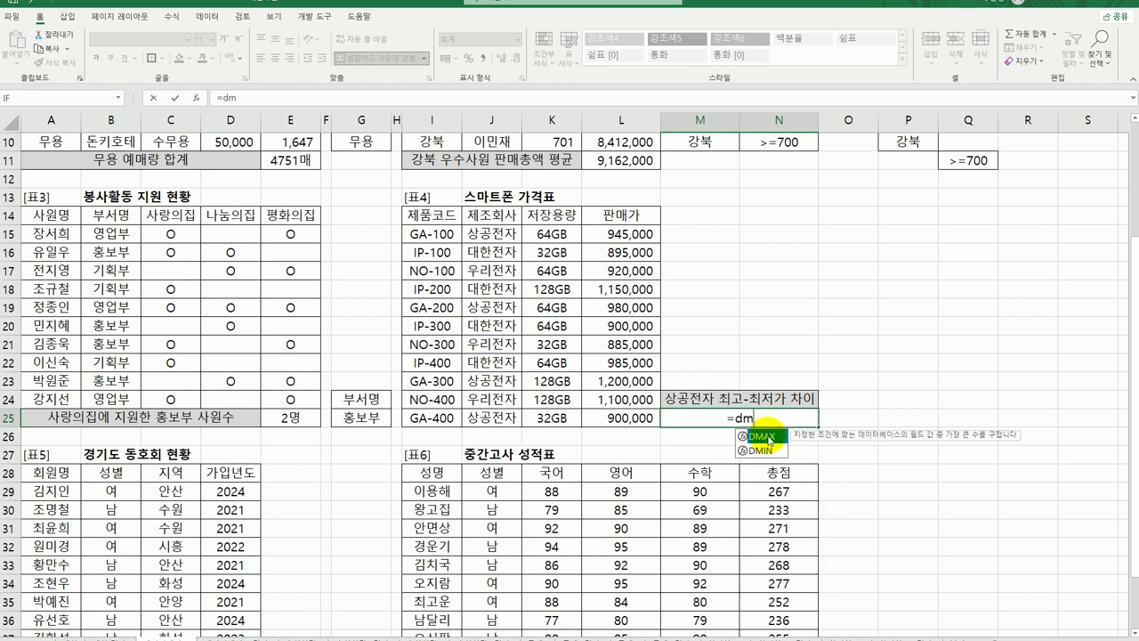
double_click(764, 436)
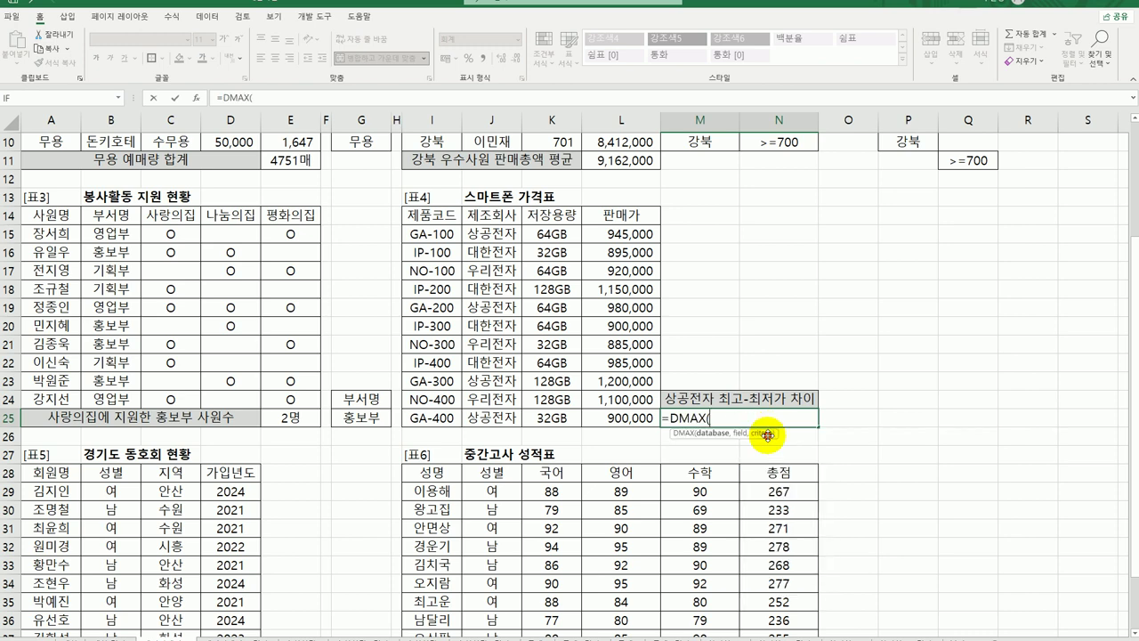
left_click(195, 98)
left_click_drag(605, 294, 192, 411)
left_click_drag(442, 217, 612, 425)
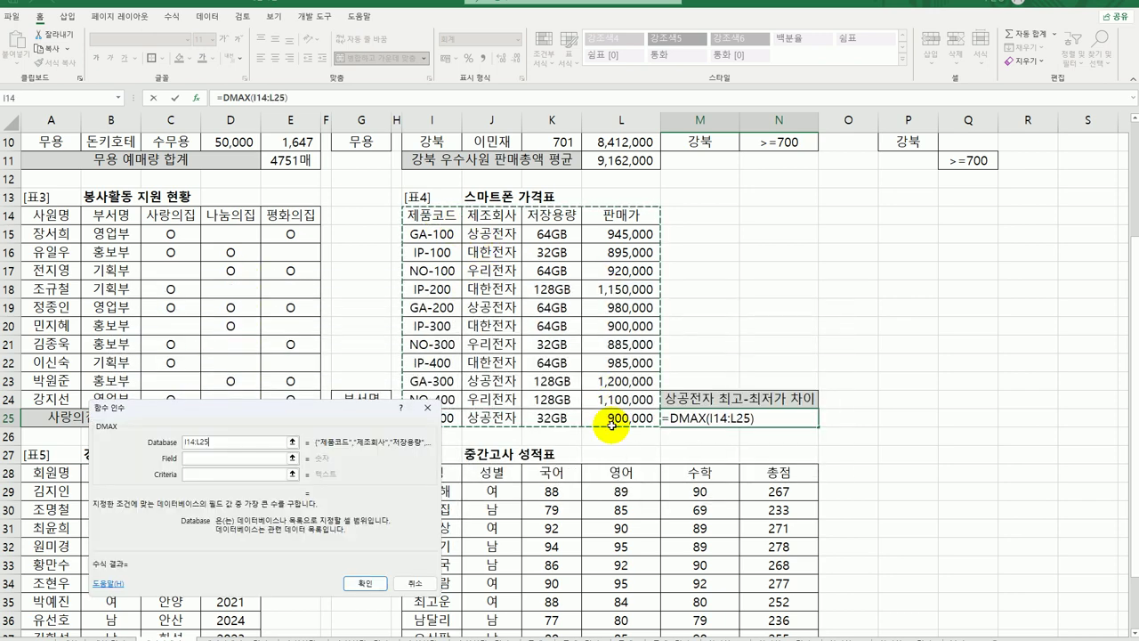
Step: Complete the DMAX function with field 4 and criteria range J14:J15
left_click(194, 458)
left_click(614, 214)
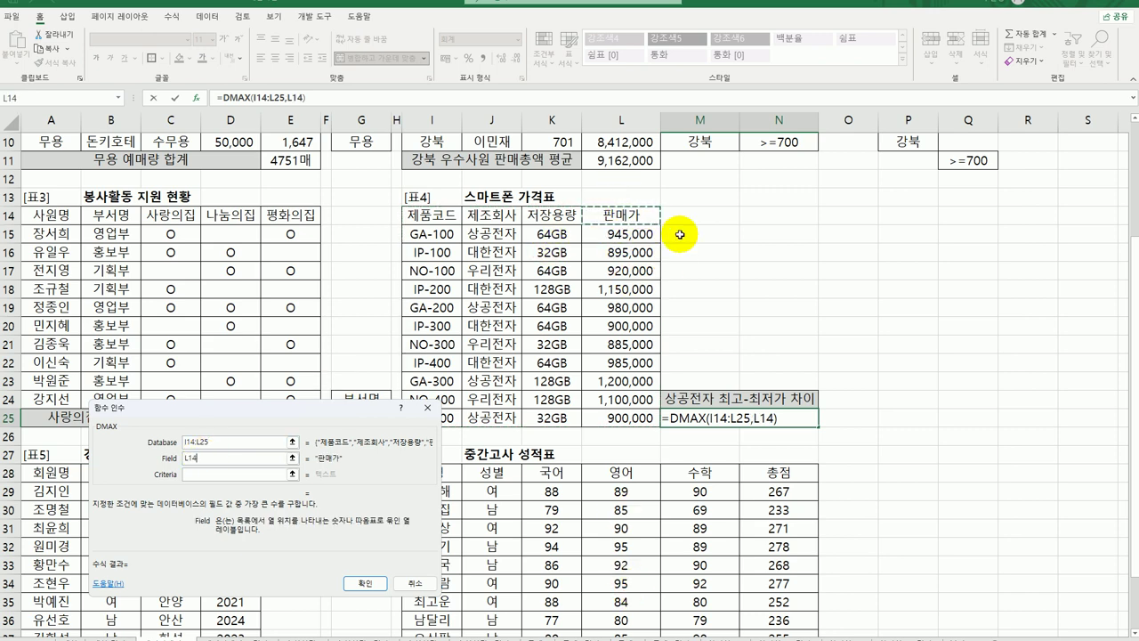
key("BackSpace")
key("BackSpace")
key("BackSpace")
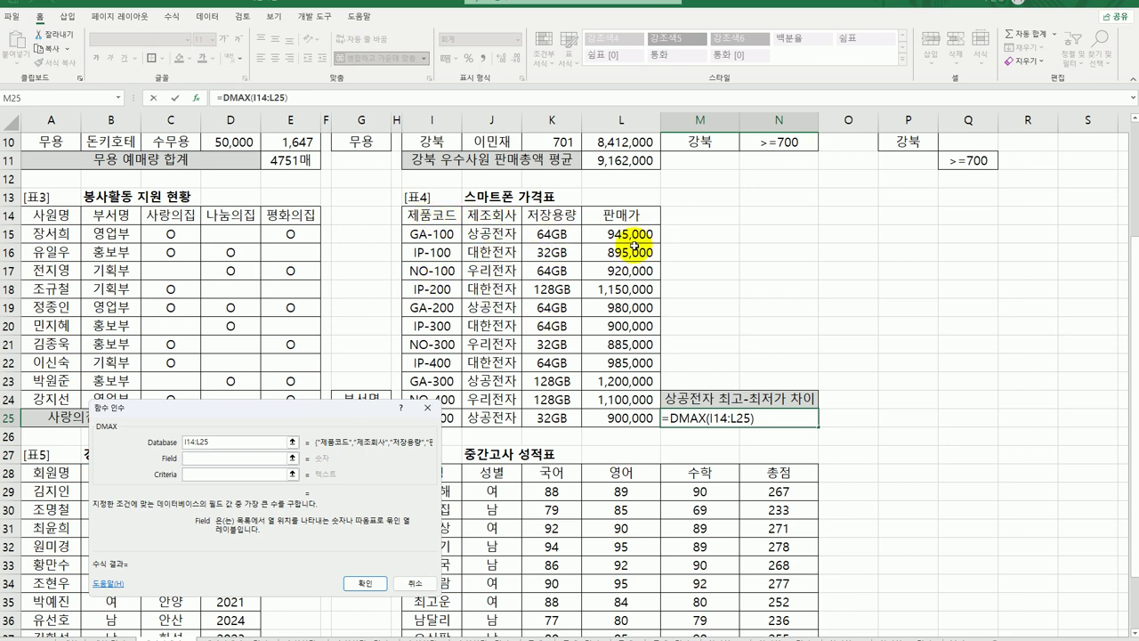
type("4")
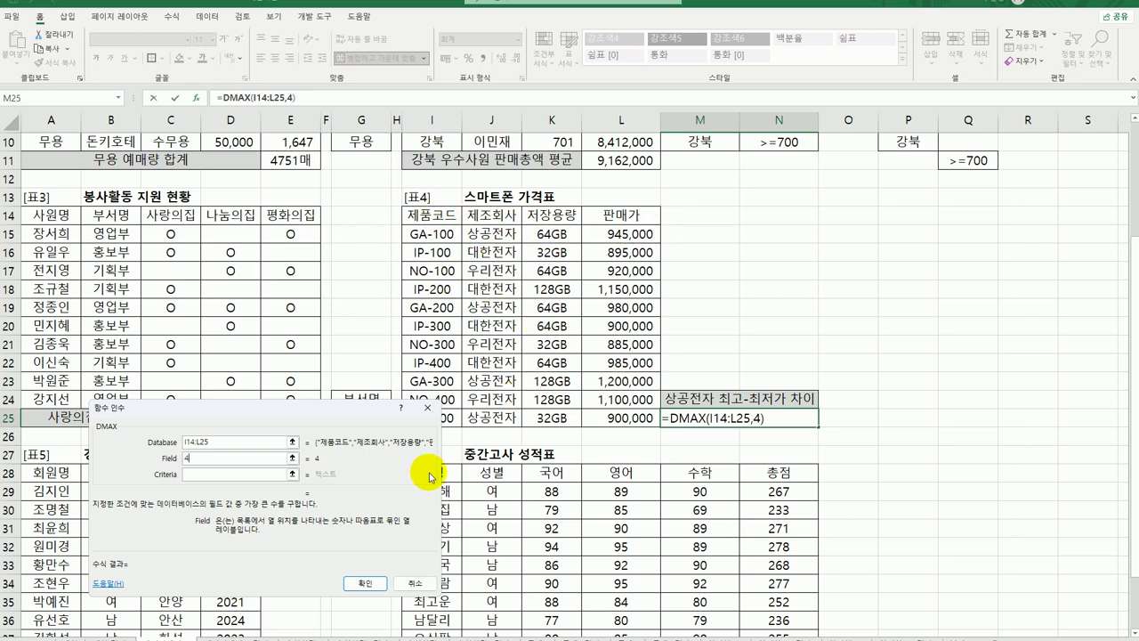
left_click(228, 476)
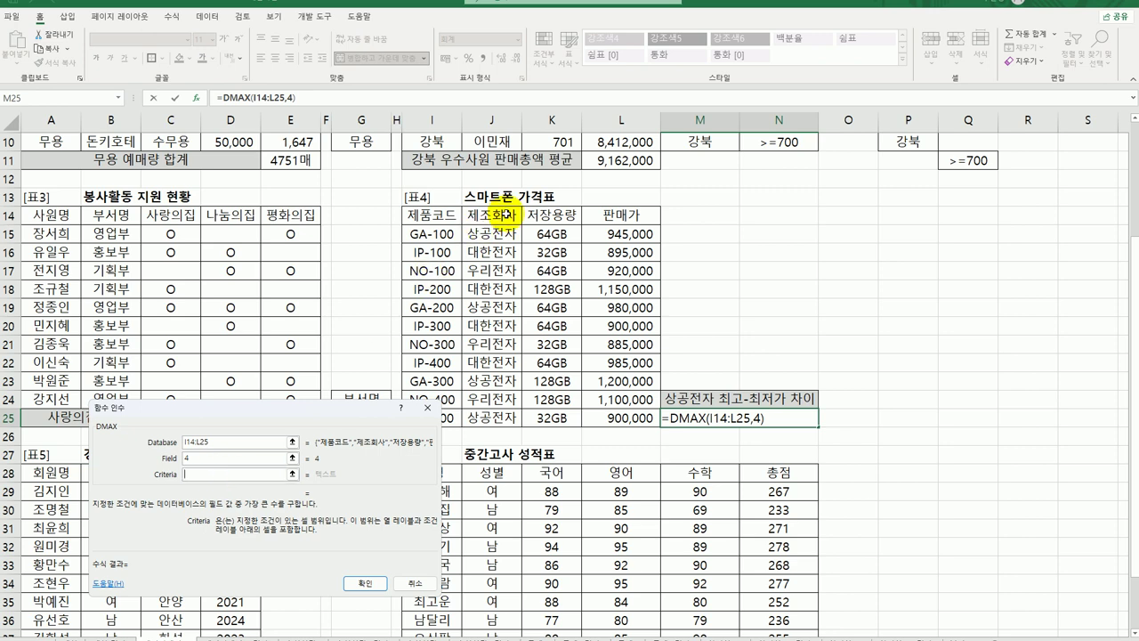
left_click_drag(503, 215, 507, 236)
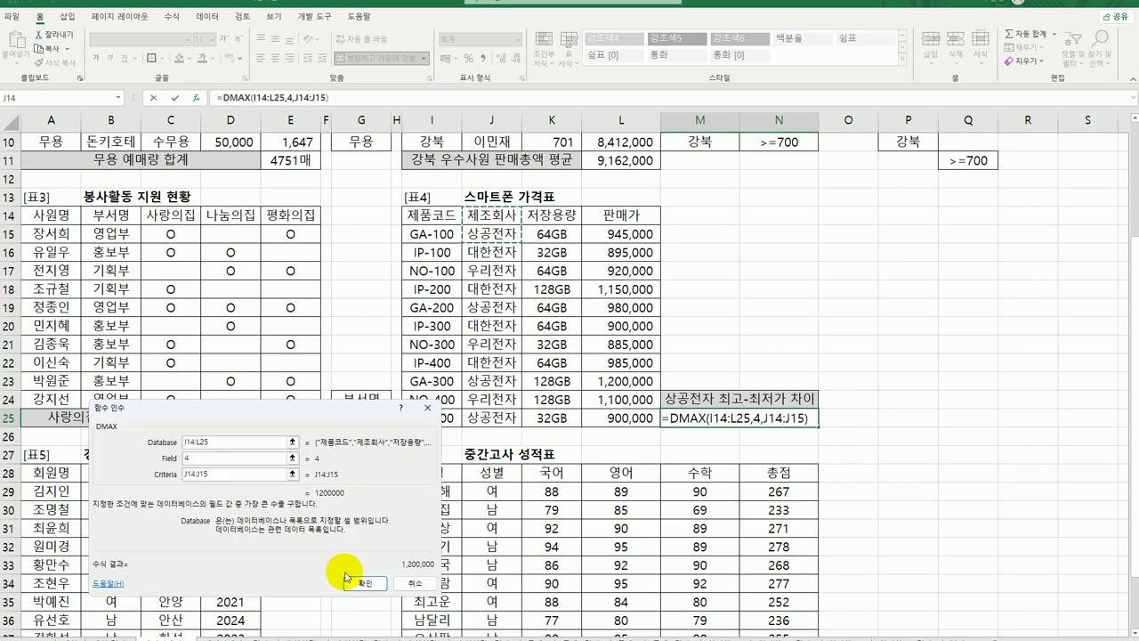
left_click(364, 583)
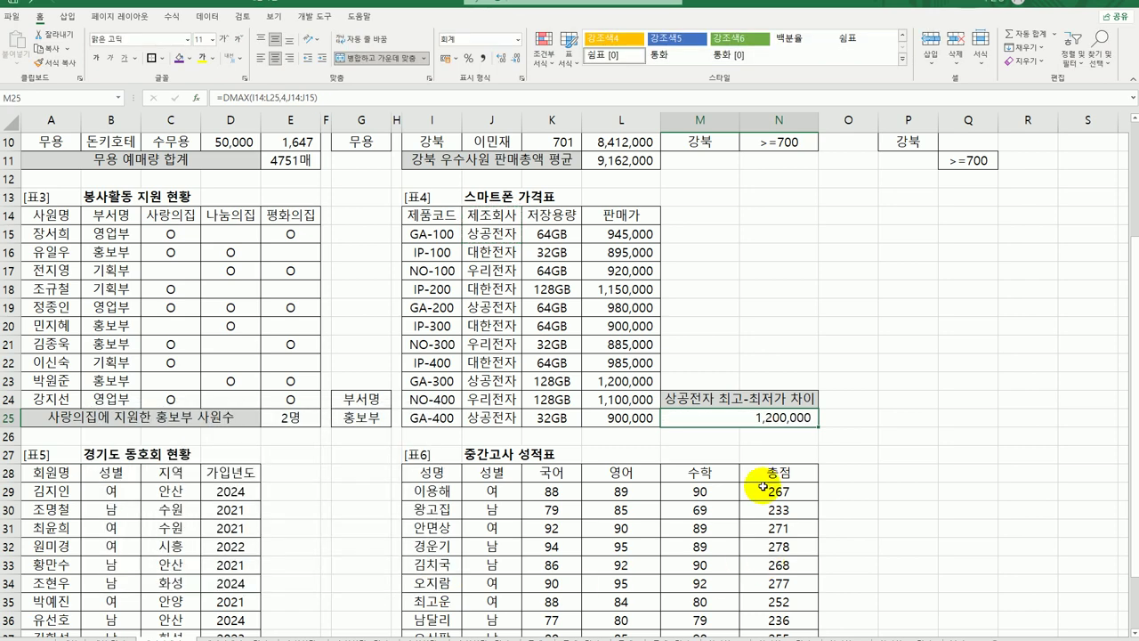
Step: Extend the DMAX formula in M25 by subtracting a DMIN function and open its arguments
double_click(791, 417)
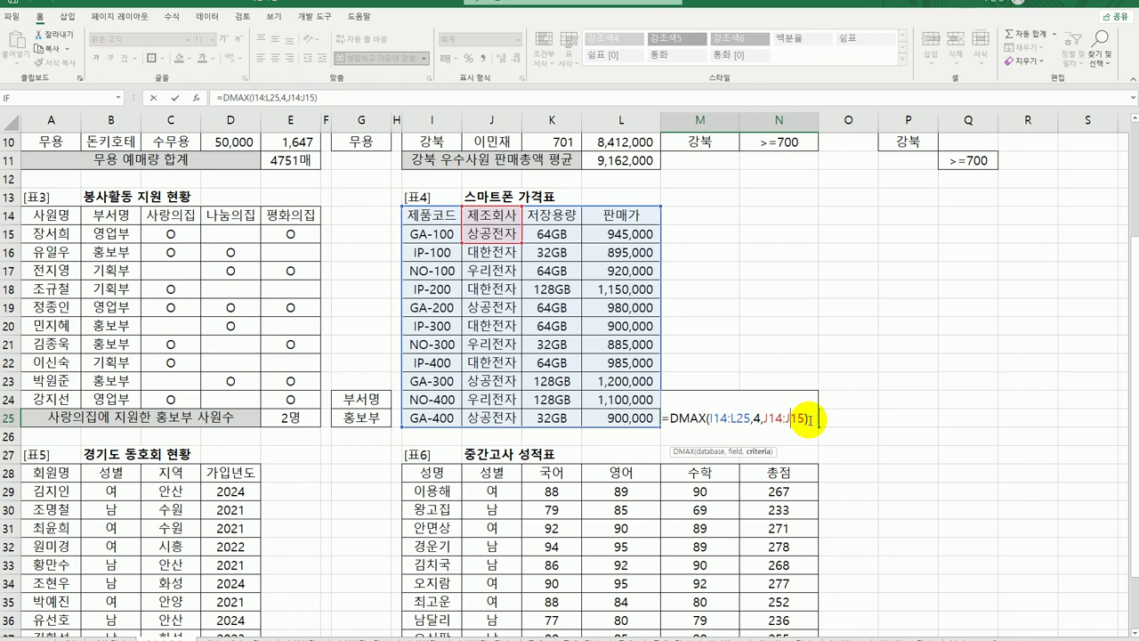
left_click(815, 420)
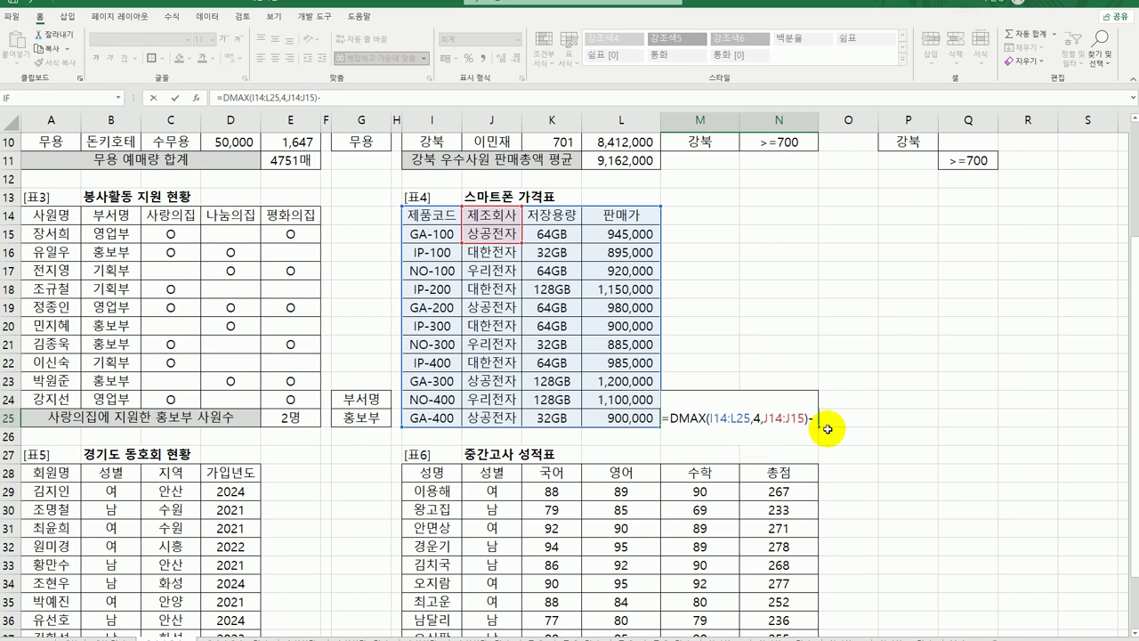
type("-dmi")
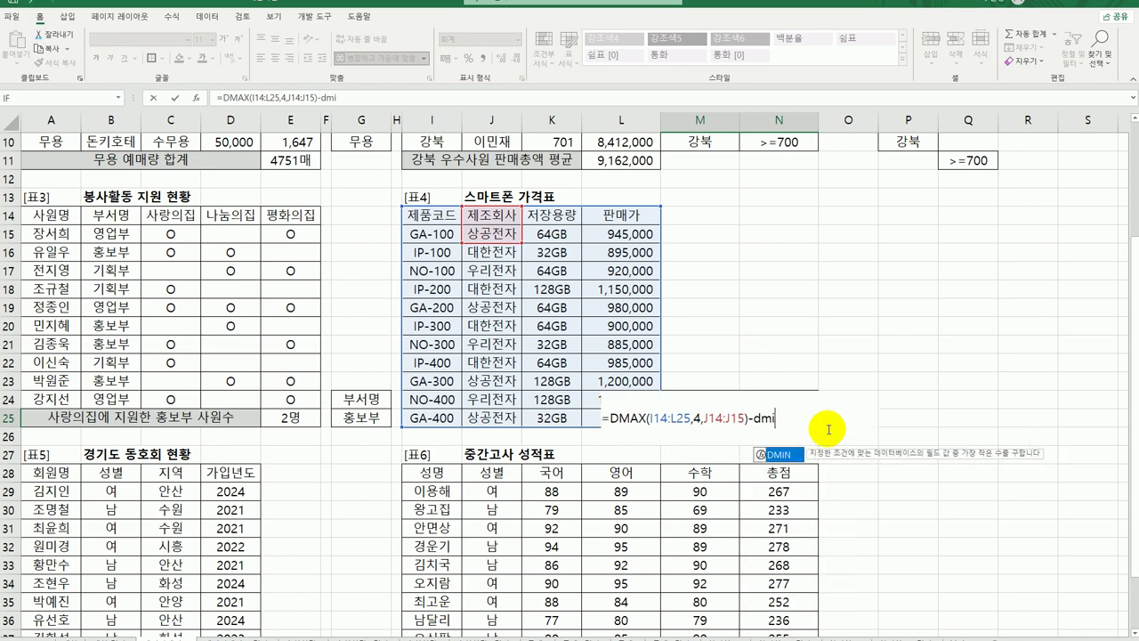
double_click(780, 454)
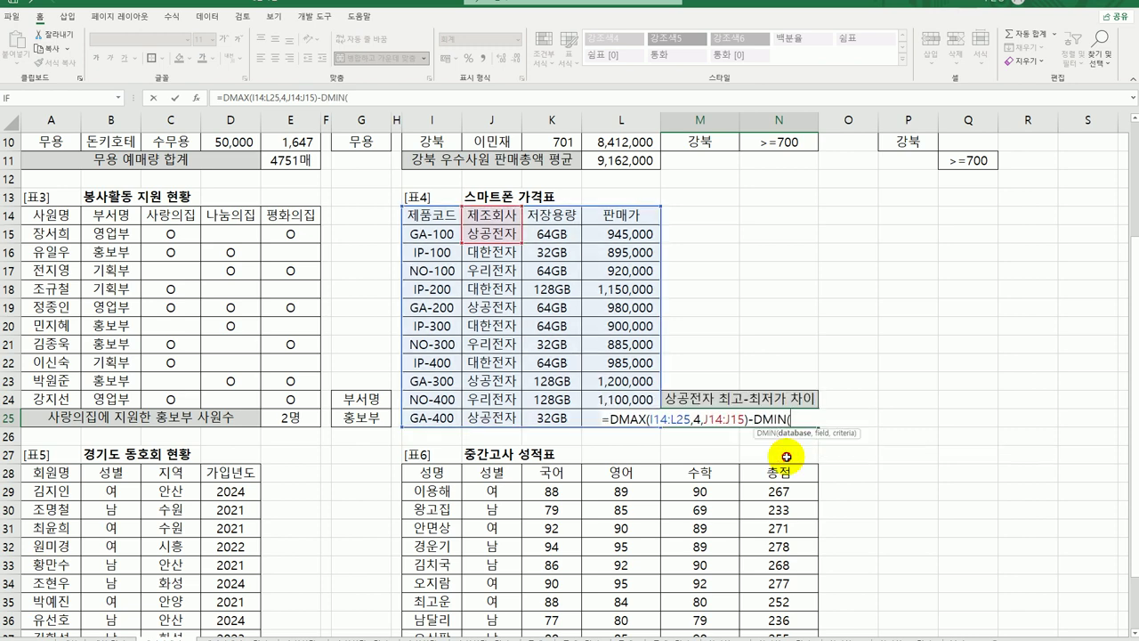
left_click(195, 97)
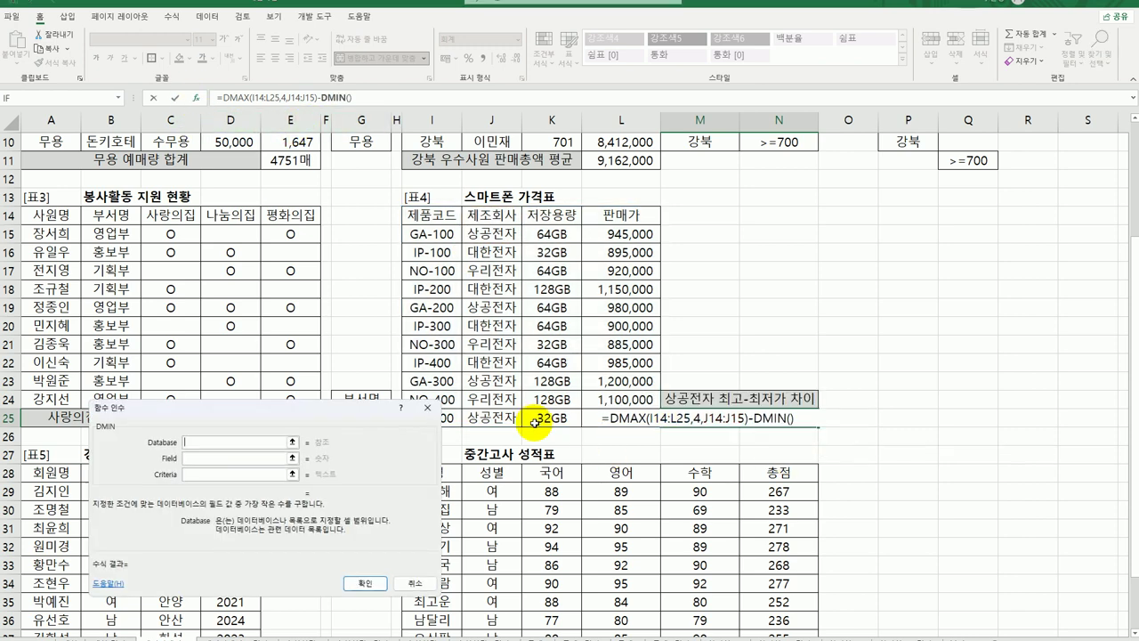
Step: Complete the DMIN function with database I14:L25, field L14 and criteria range J14:J15
left_click_drag(456, 216, 614, 414)
left_click(213, 457)
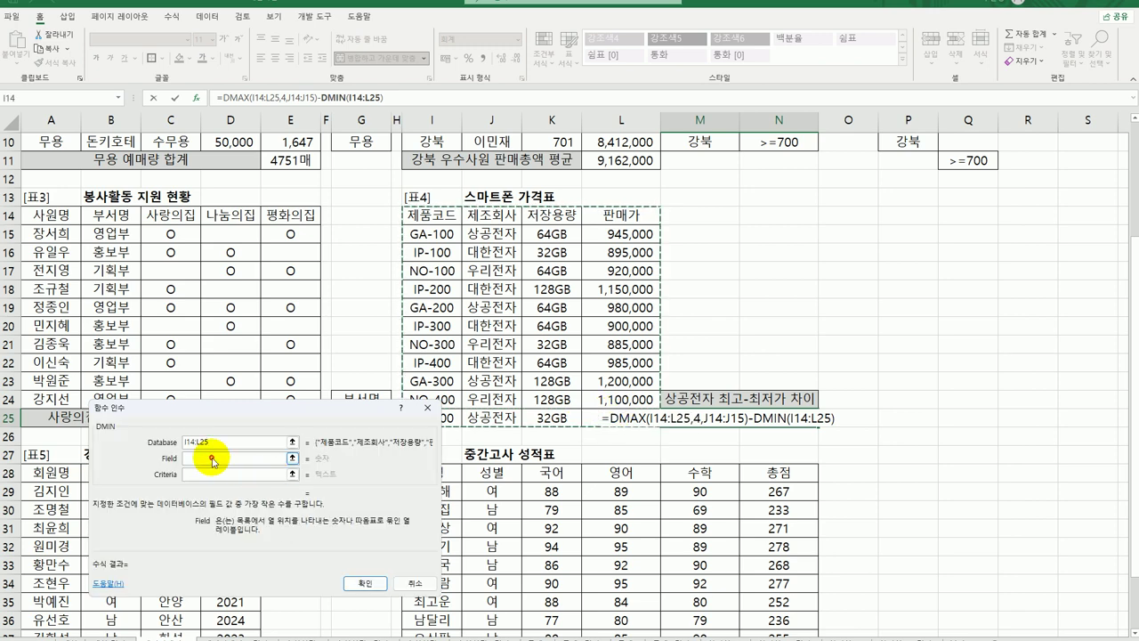
left_click(621, 213)
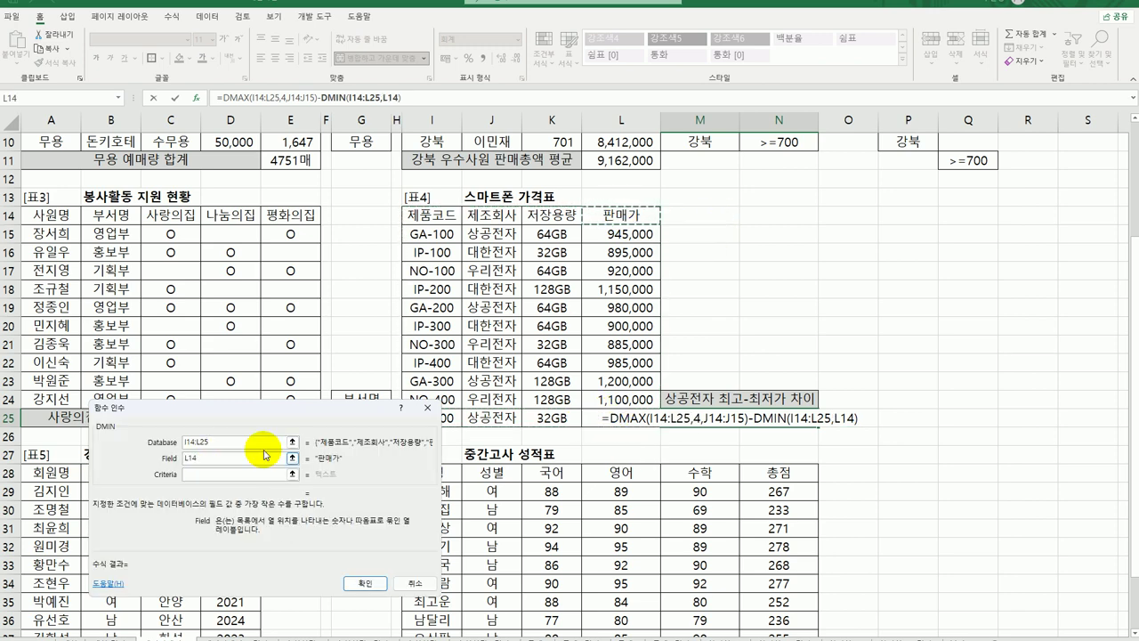
left_click_drag(494, 214, 498, 235)
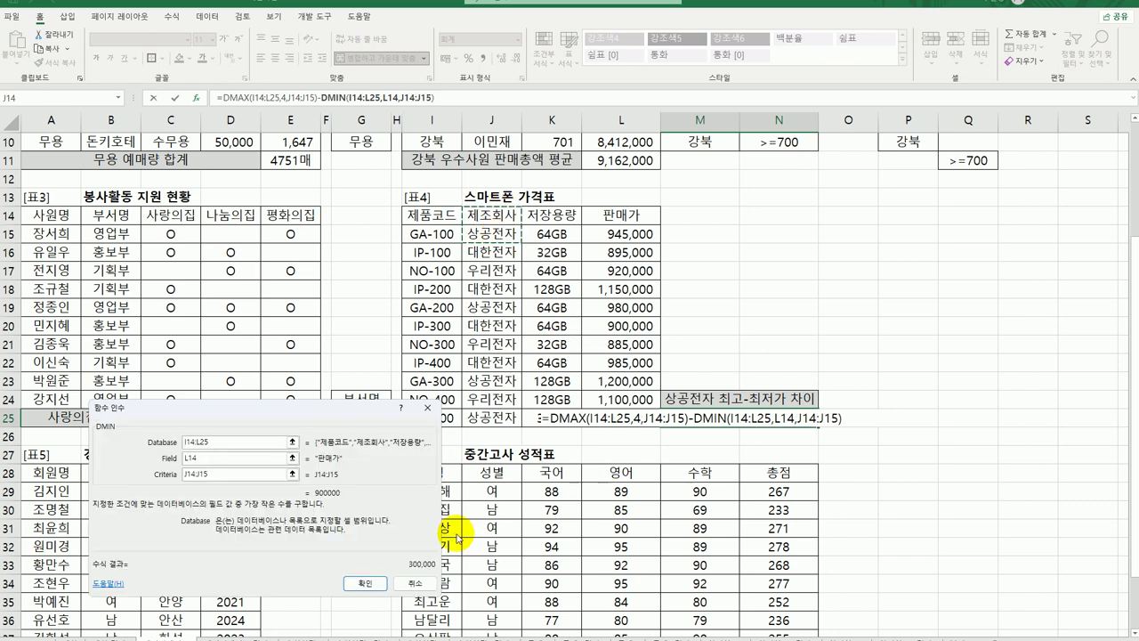
left_click(365, 583)
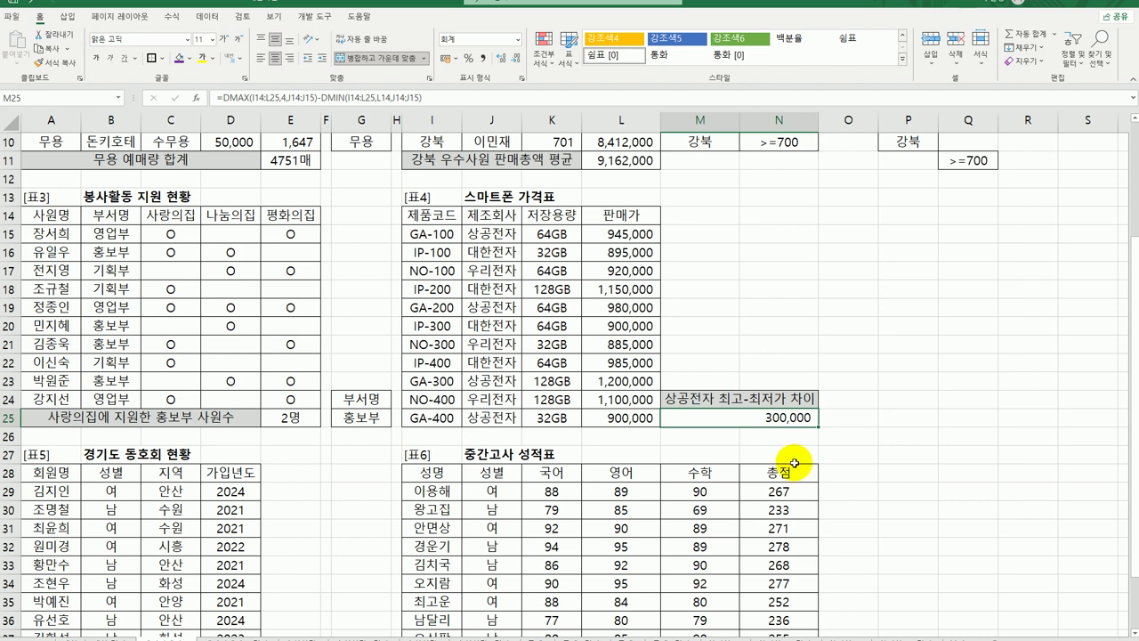
Step: Examine 표5's 지역 header with 안산 directly below as a possible criteria range, and the numeric 가입년도 column as a field to count
scroll(794, 463, "down", 1)
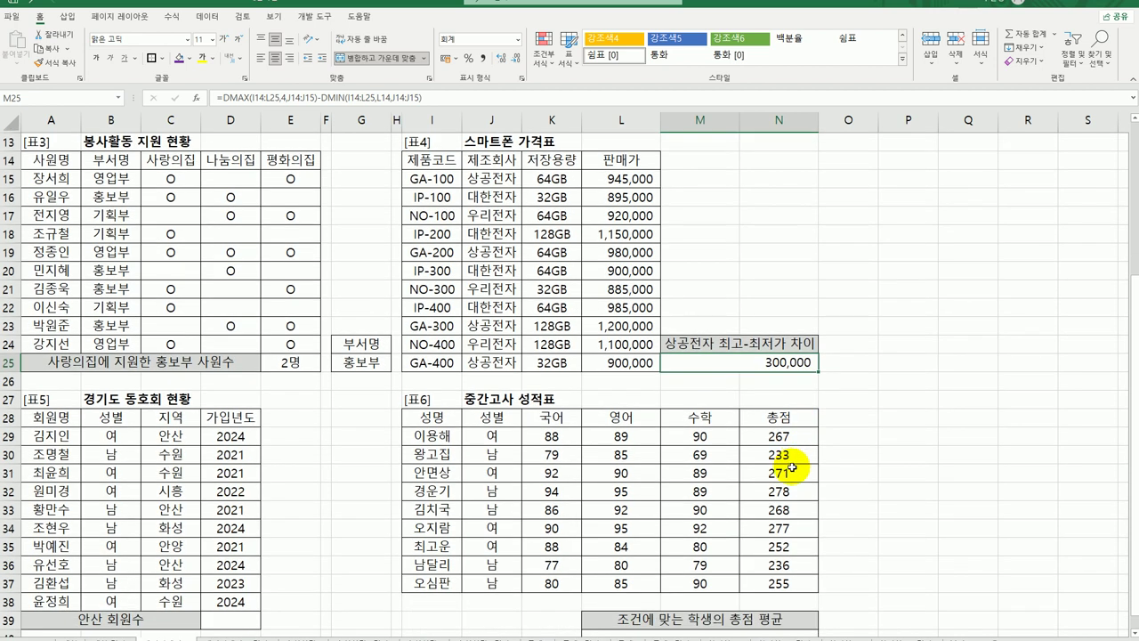
scroll(791, 466, "down", 1)
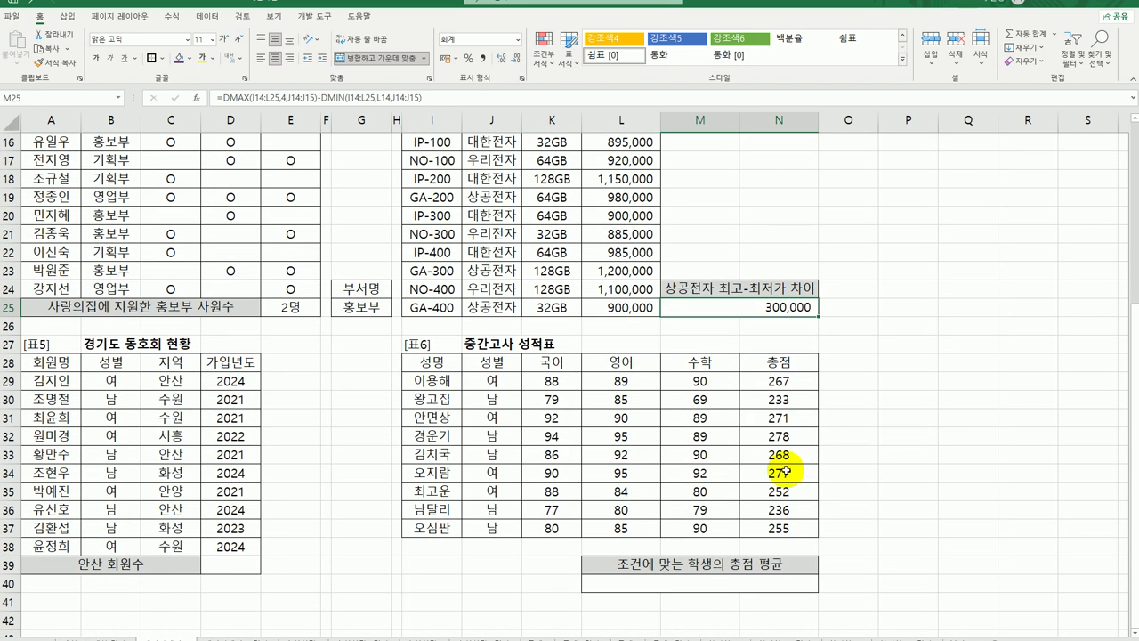
left_click(242, 566)
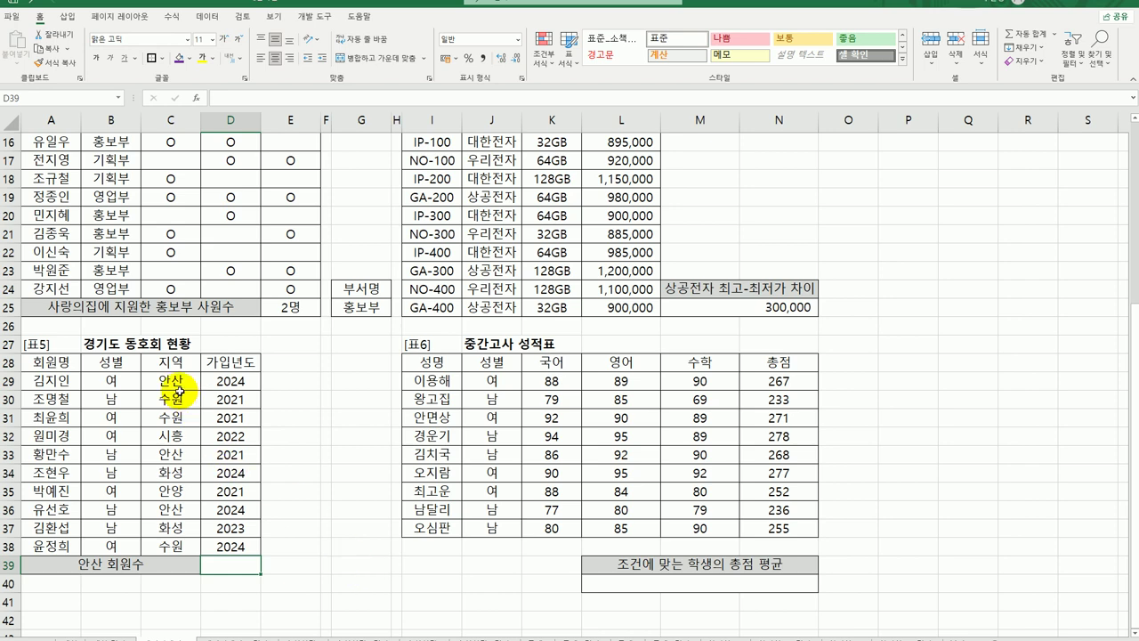
left_click_drag(167, 364, 169, 380)
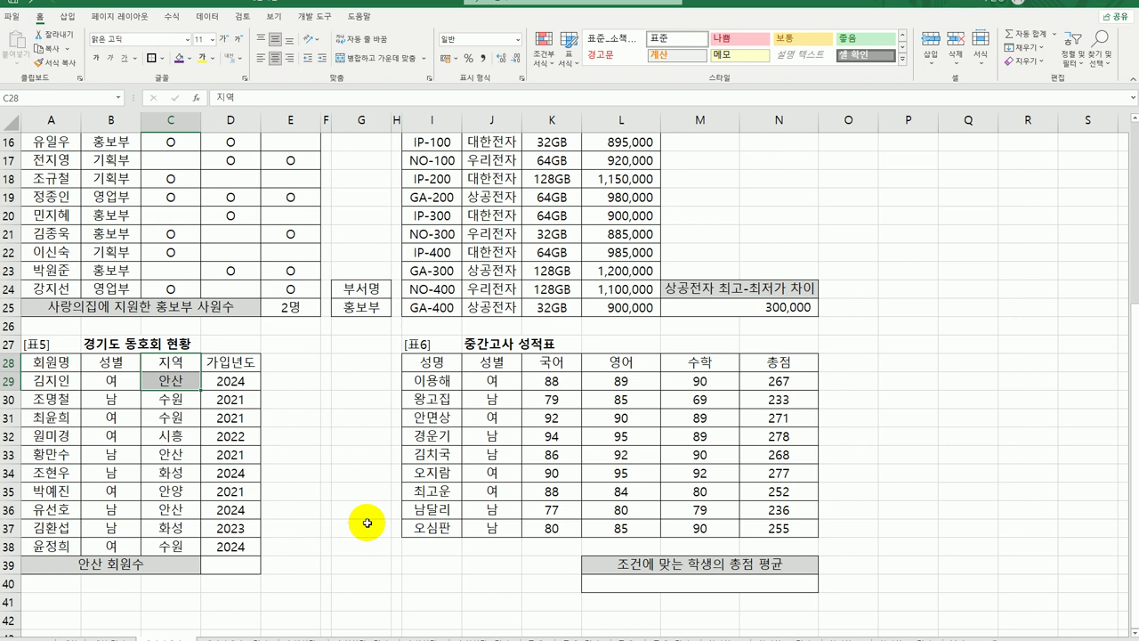
left_click(232, 563)
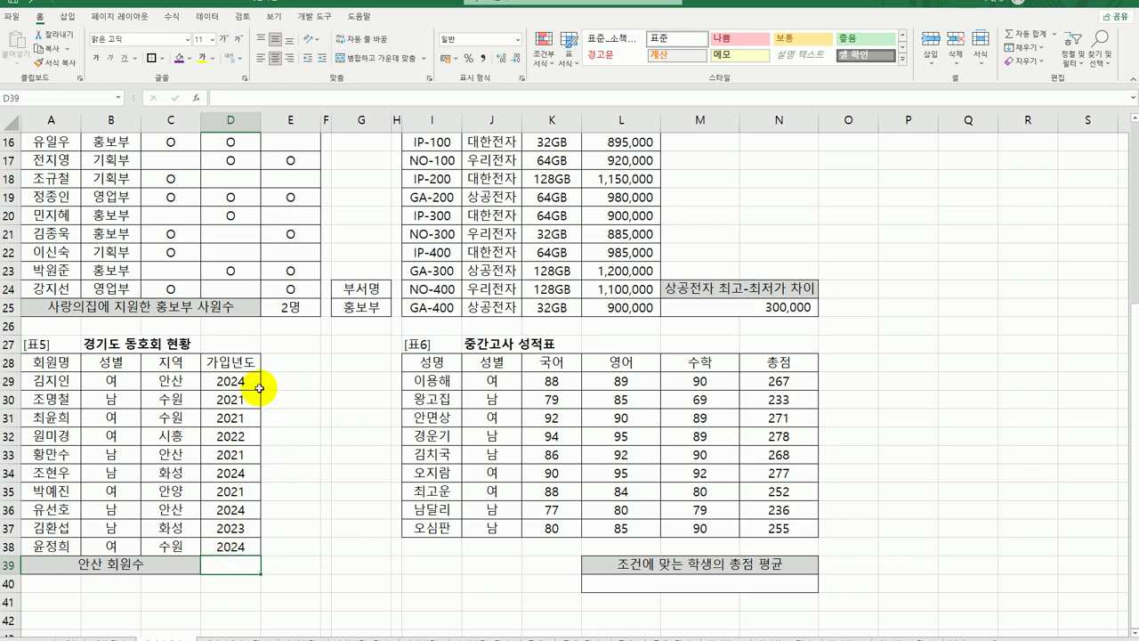
left_click_drag(229, 381, 240, 546)
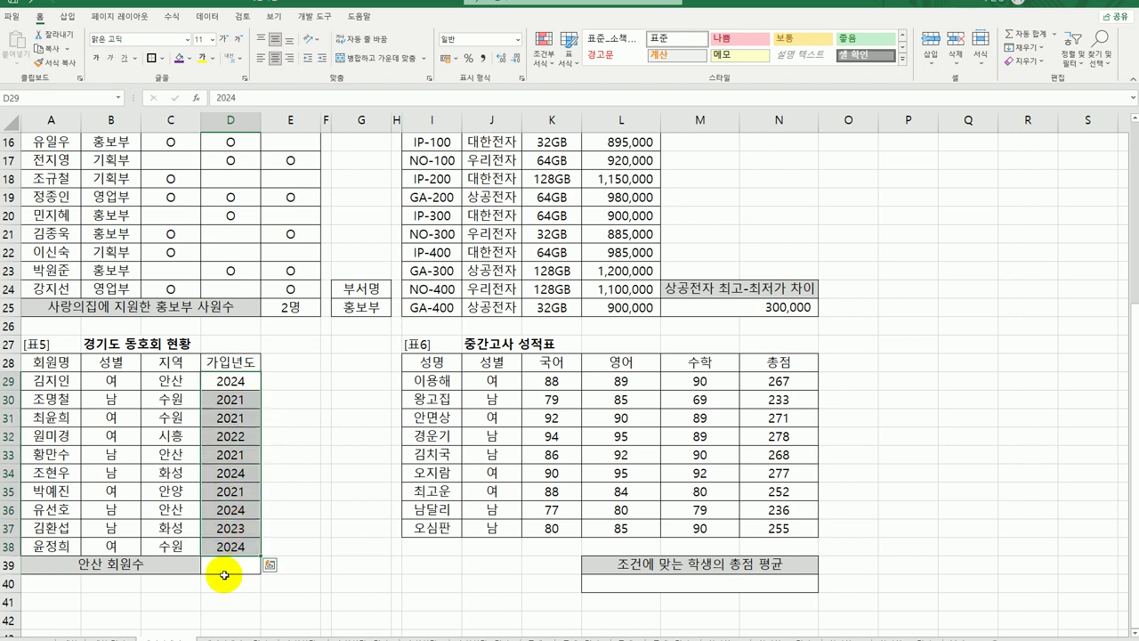
Step: Start a DCOUNT function in D39 with 표5's range A28:D38 as its database
left_click(223, 566)
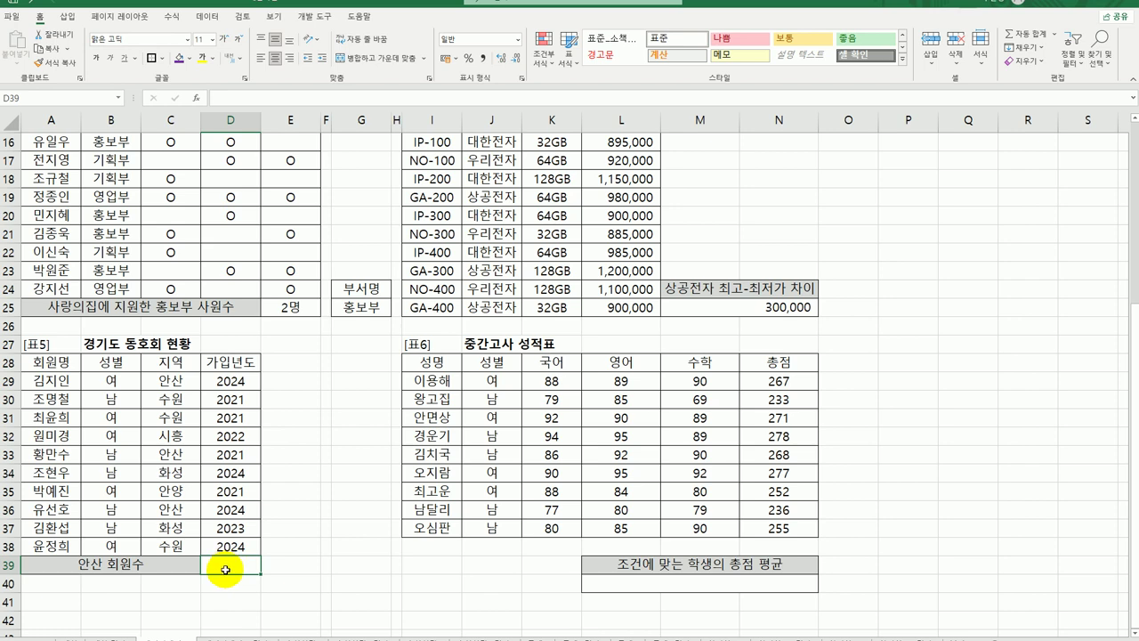
type("=dc")
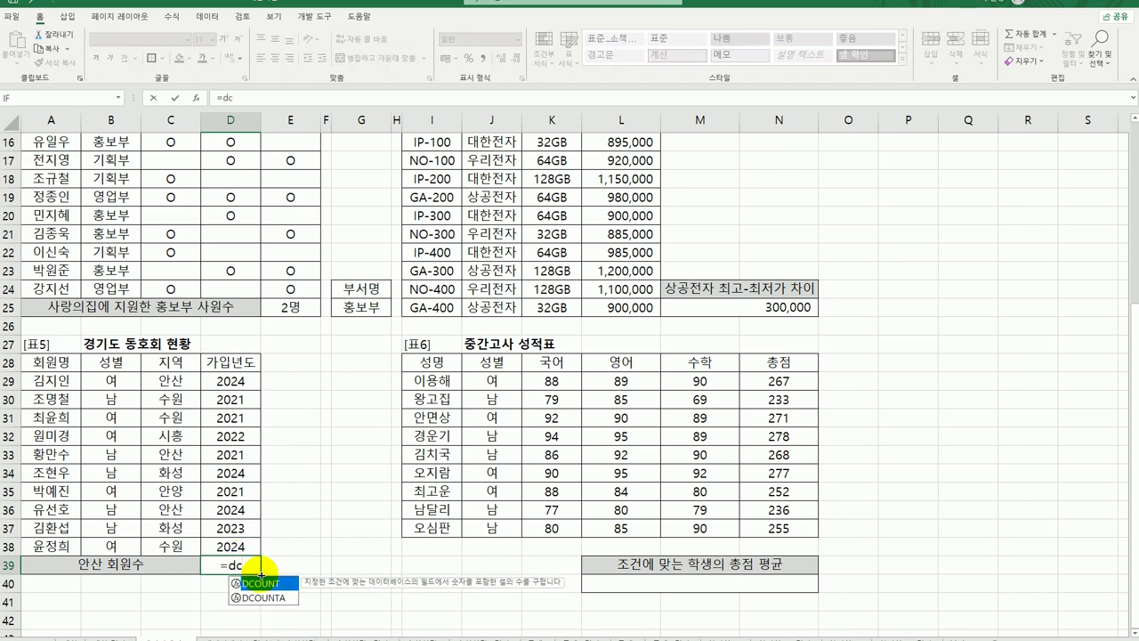
double_click(263, 583)
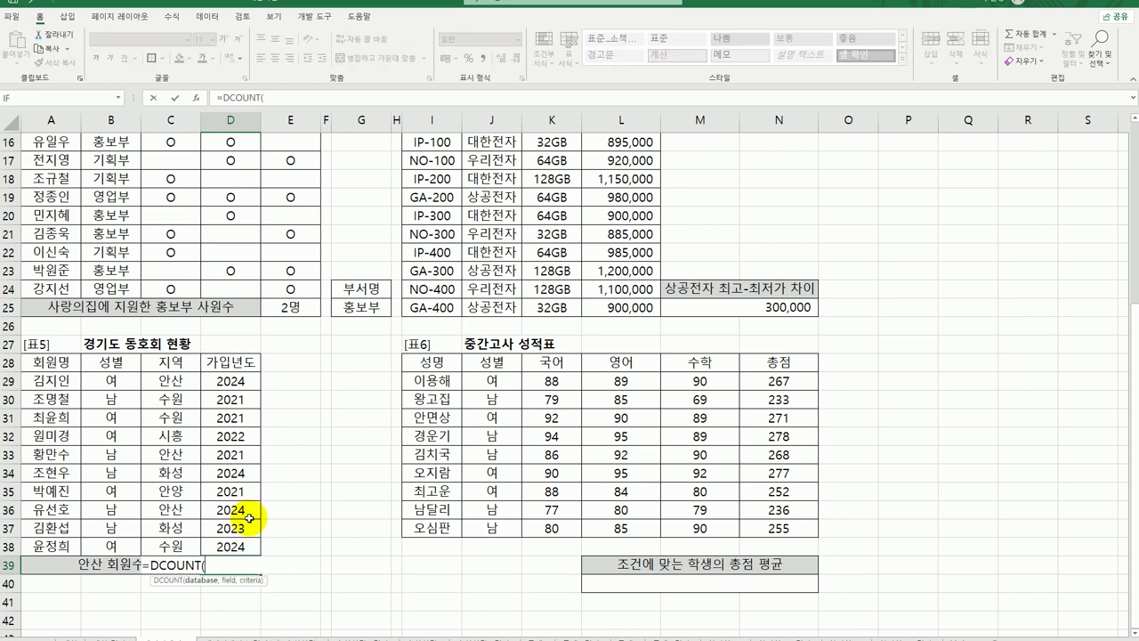
left_click(196, 98)
left_click_drag(305, 417, 549, 322)
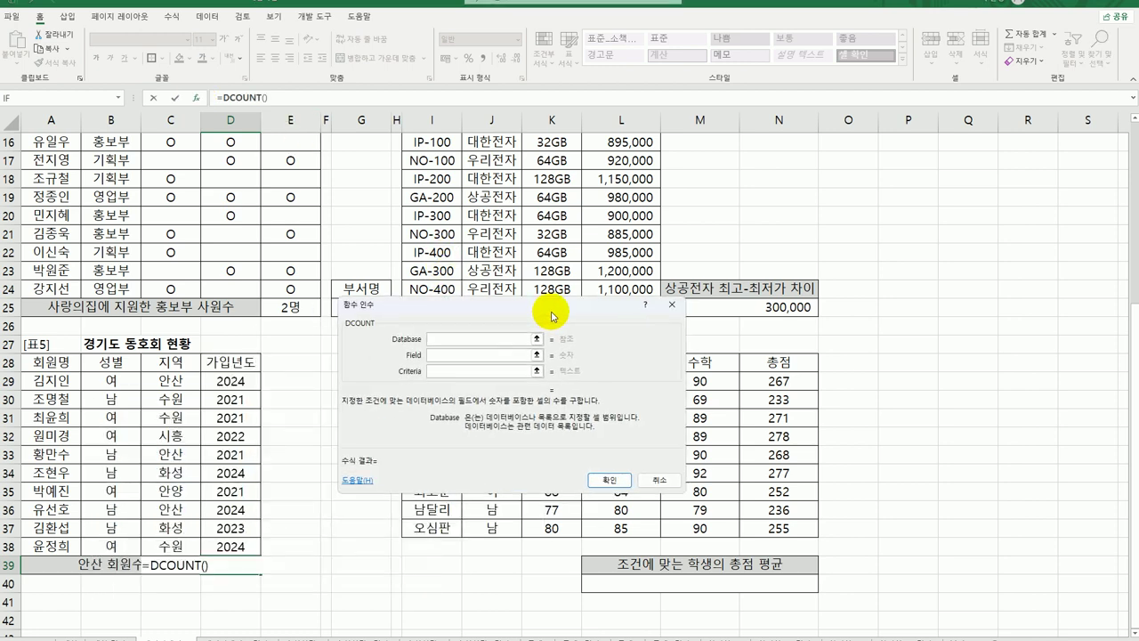
left_click_drag(49, 361, 249, 549)
Step: Complete the DCOUNT function with field D28 and criteria range C28:C29
left_click(438, 356)
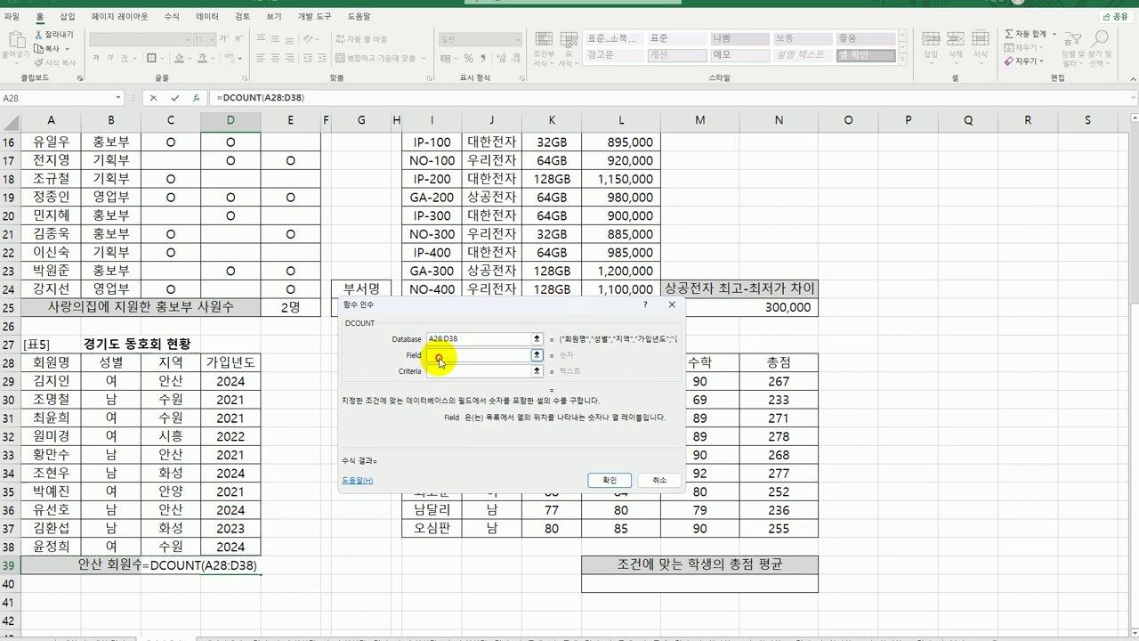
left_click(256, 361)
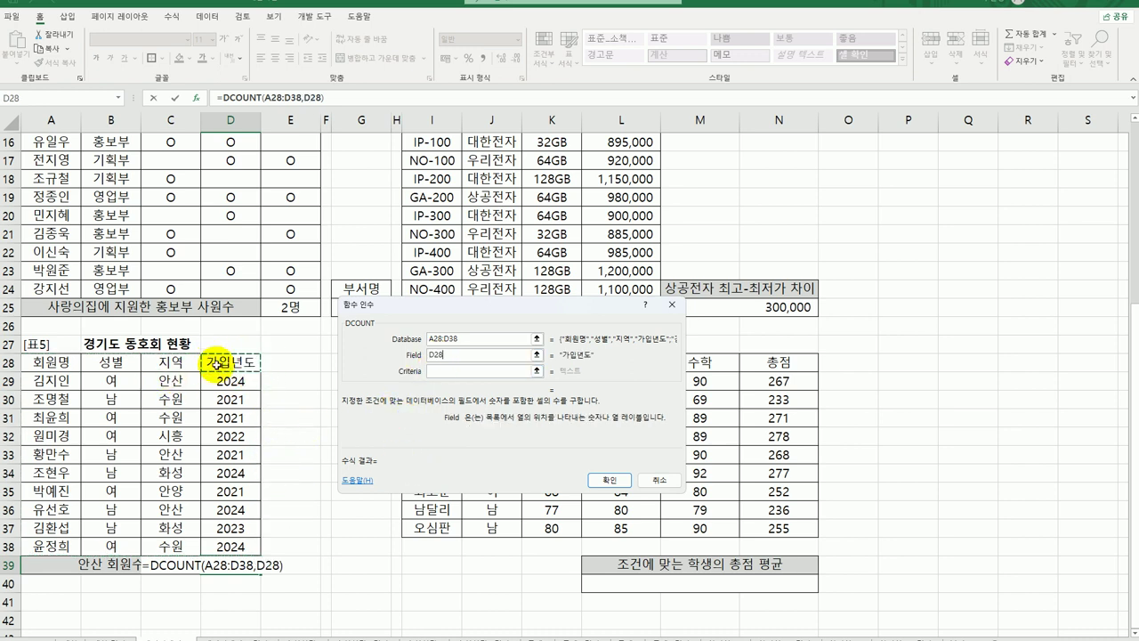
left_click(436, 372)
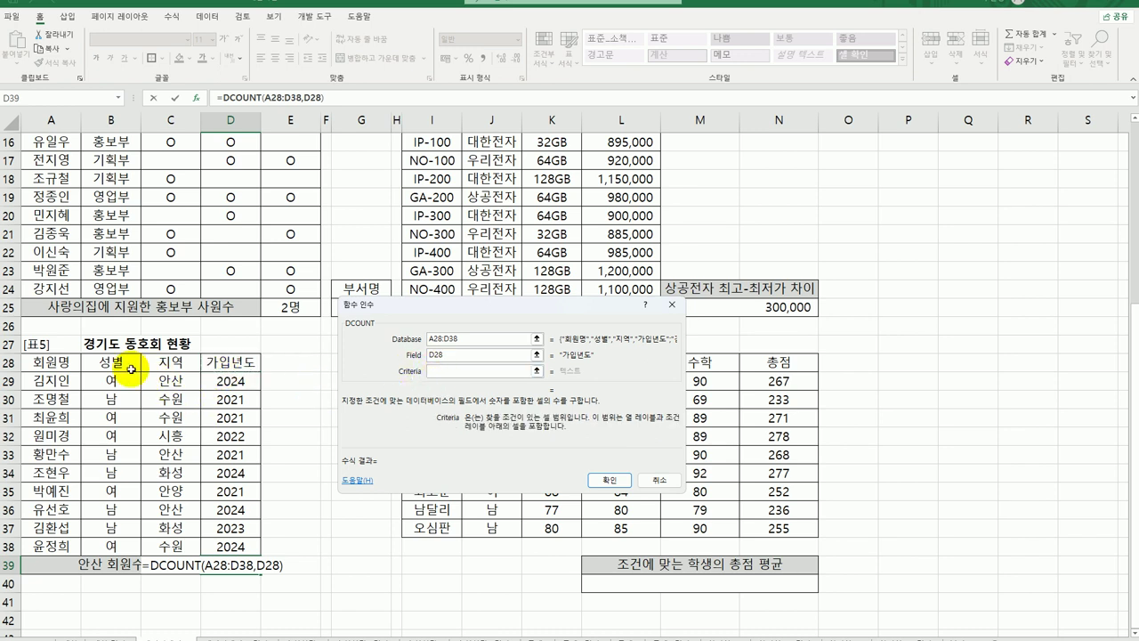
left_click_drag(181, 363, 178, 380)
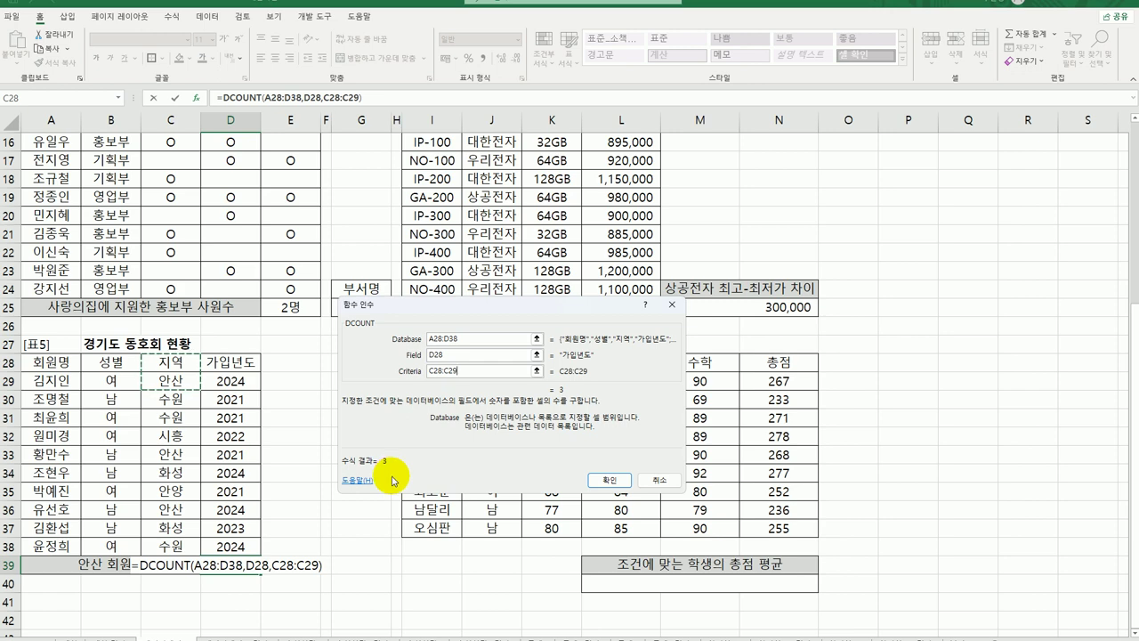
left_click(610, 480)
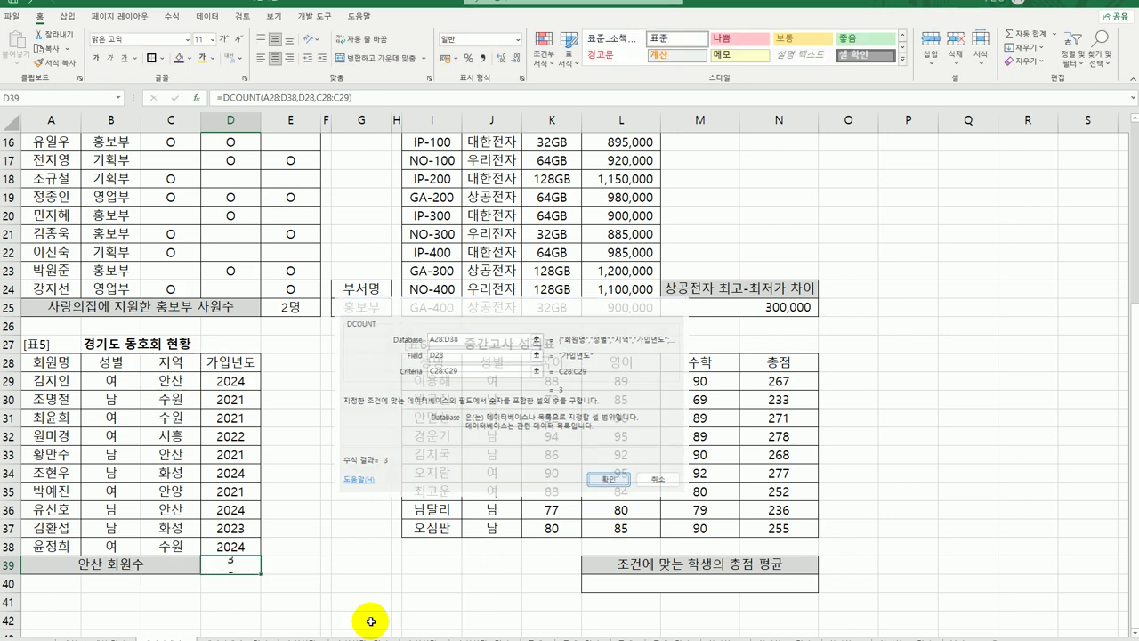
Step: Append &"명" to the DCOUNT formula in D39 so the member count carries that unit
double_click(232, 565)
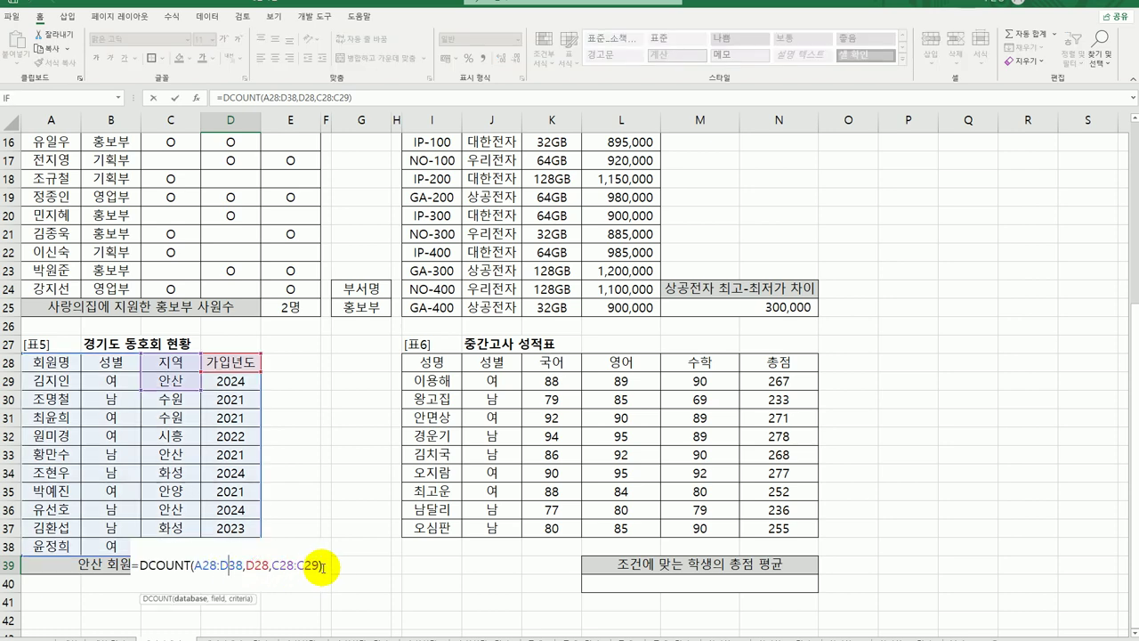
type("&")
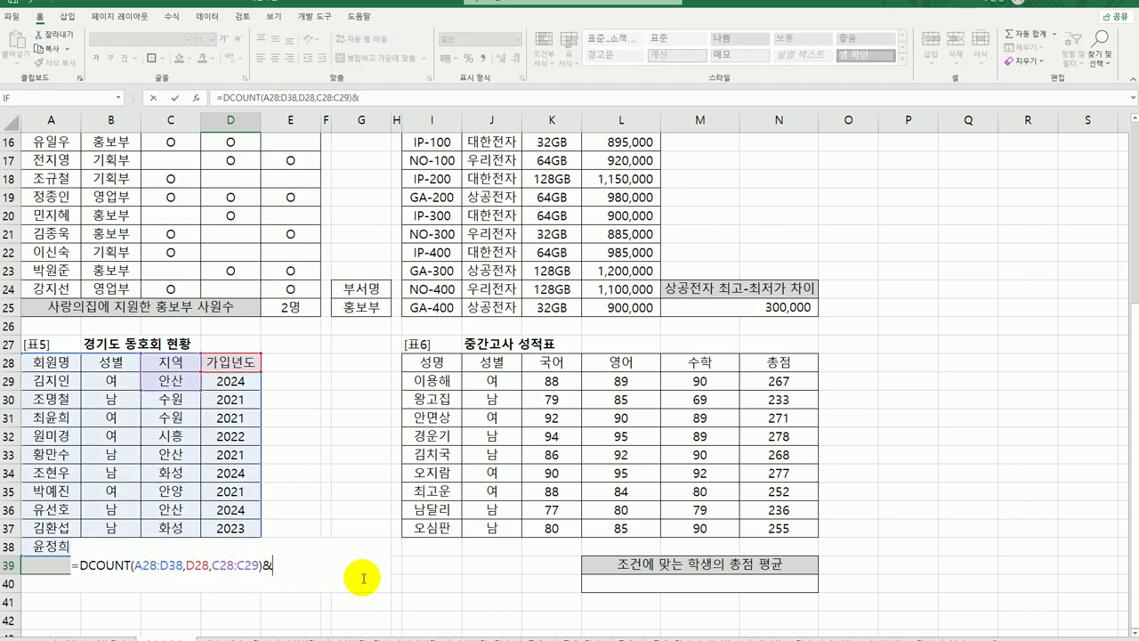
type("\"ㅁ")
type("\"명")
key("Return")
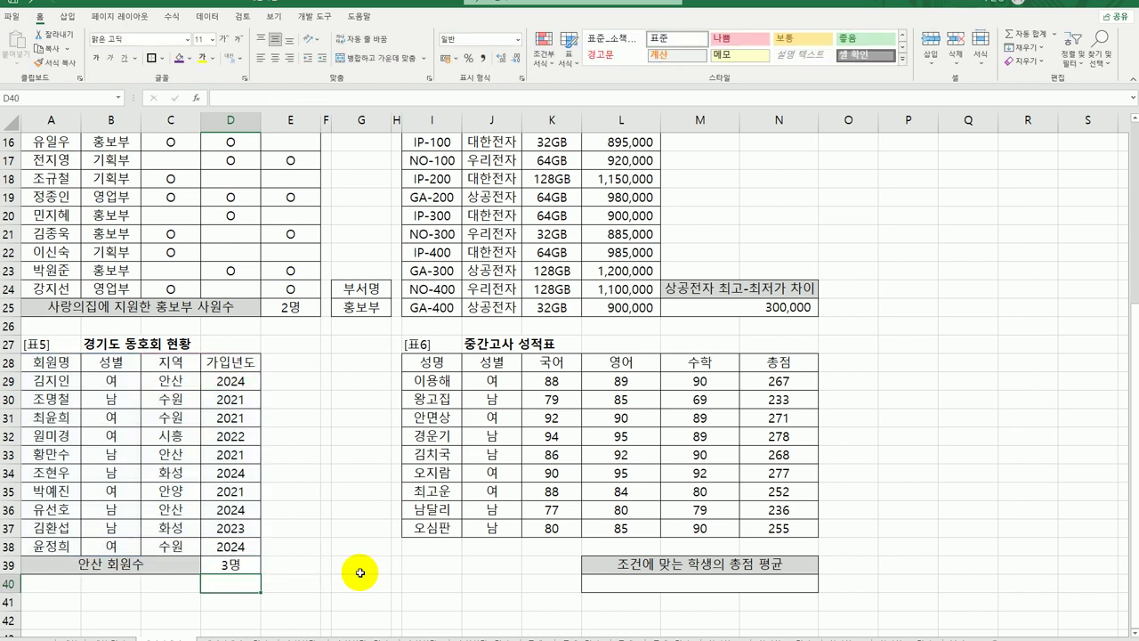
left_click(256, 566)
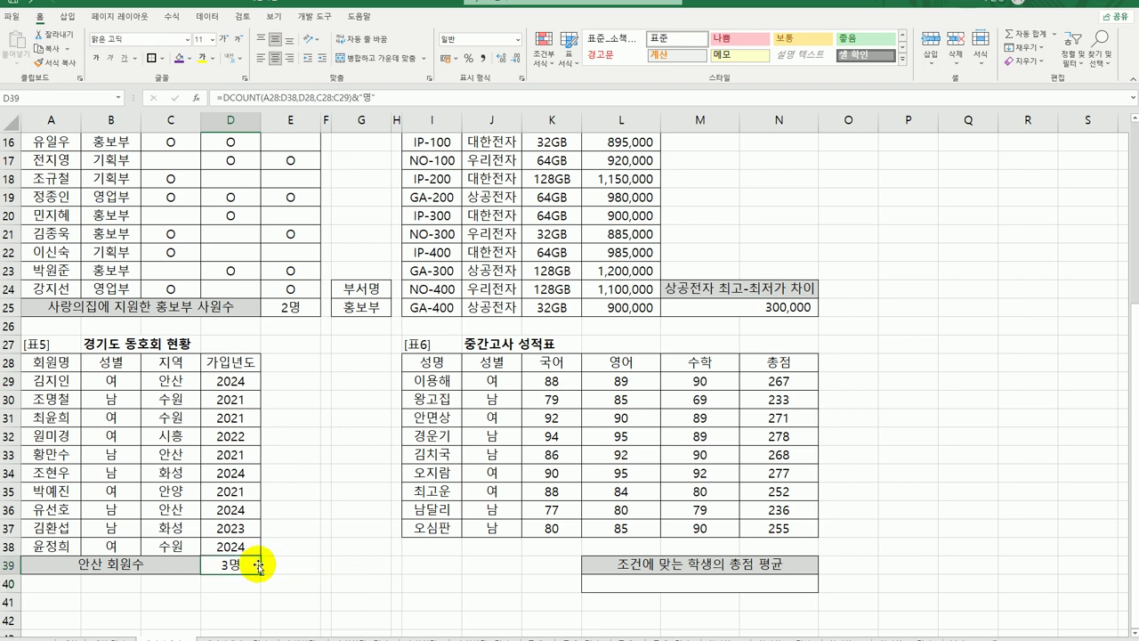
Step: Copy 표6's 성별 header and a 남 entry into I39:I40 as the first criterion
scroll(258, 564, "up", 1)
scroll(258, 564, "down", 1)
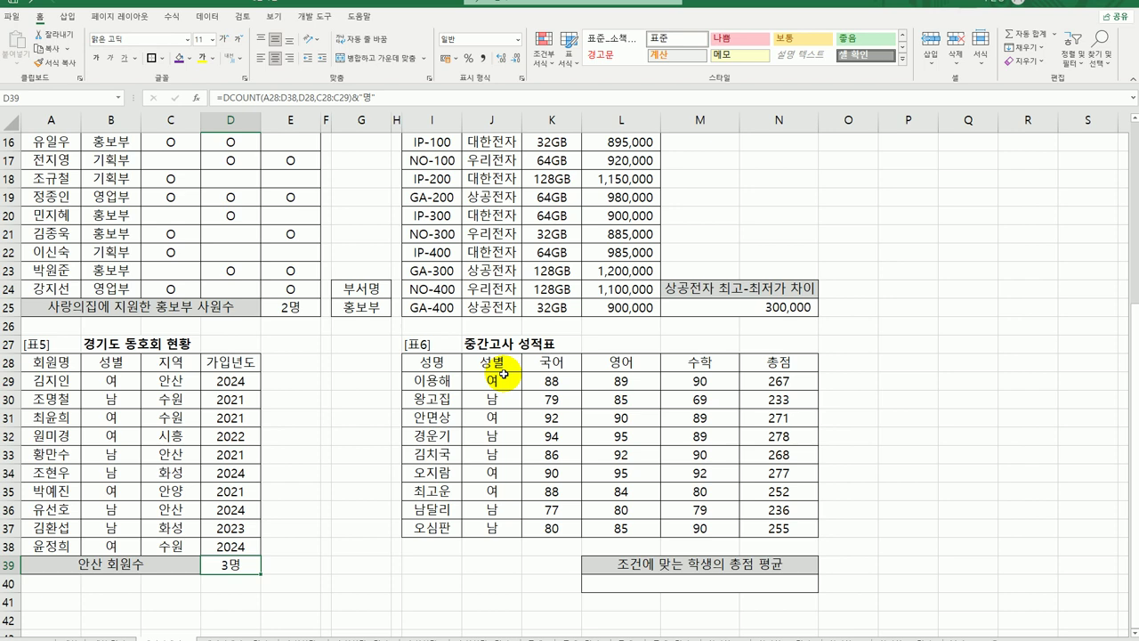
left_click(427, 557)
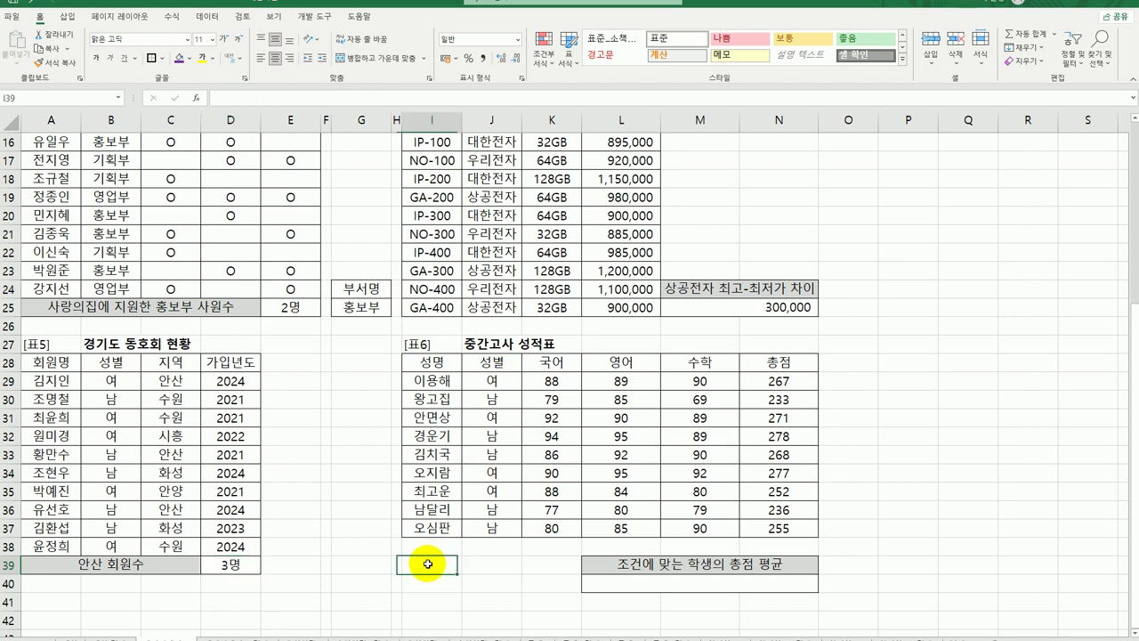
left_click(492, 361)
left_click(507, 400, "ctrl")
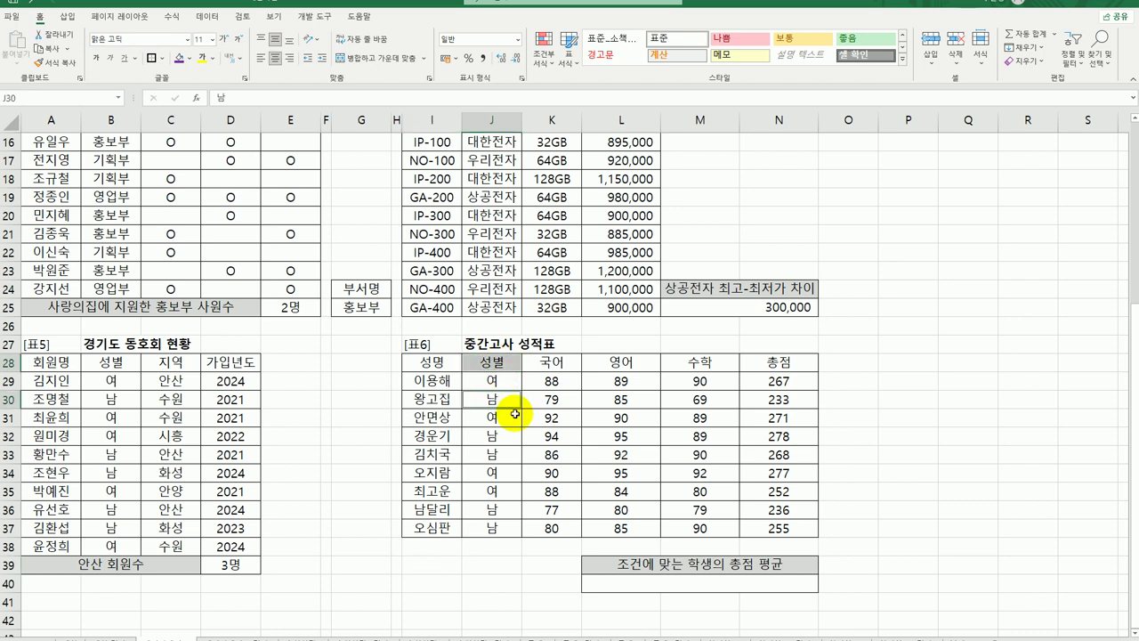
key("ctrl+c")
left_click(429, 567)
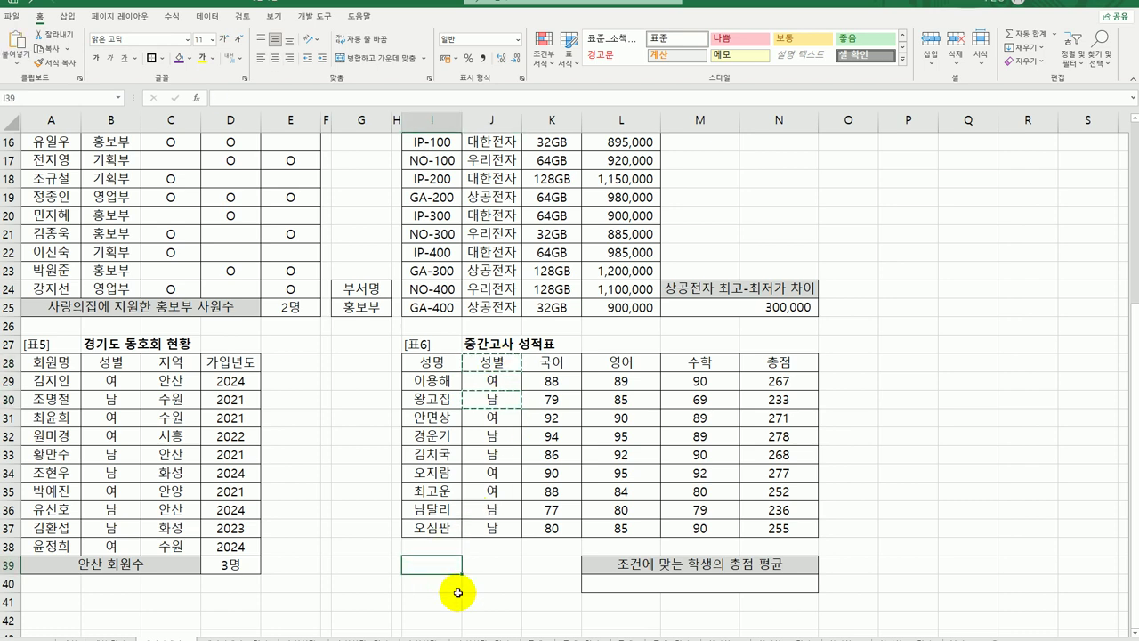
key("ctrl+v")
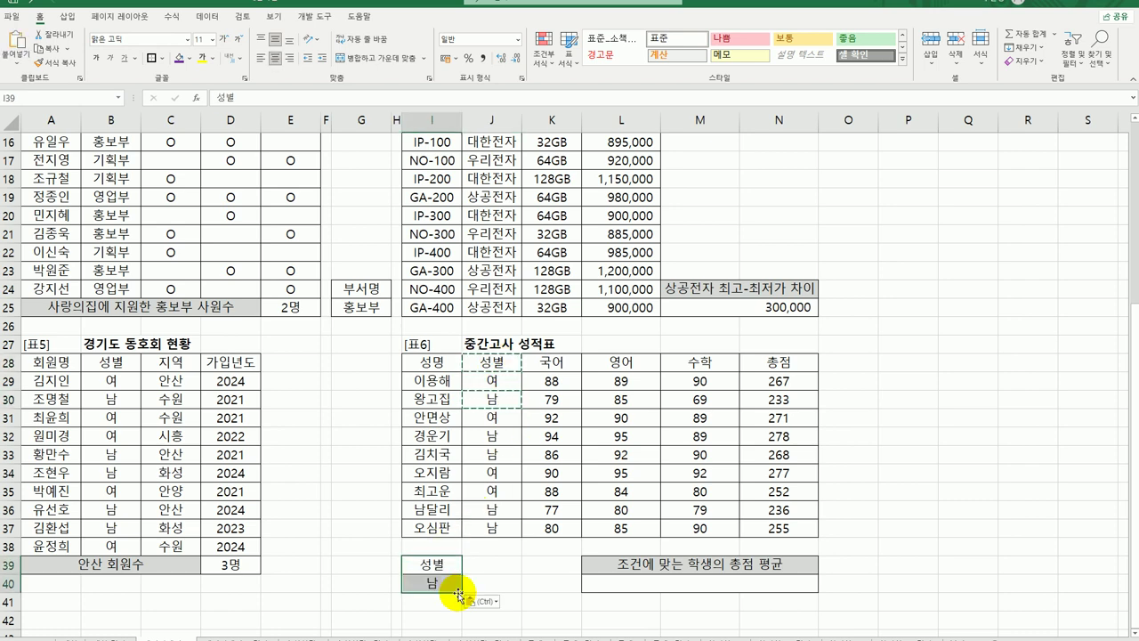
Step: Copy 표6's 영어 header into J39 as the second criterion's heading
left_click(630, 360)
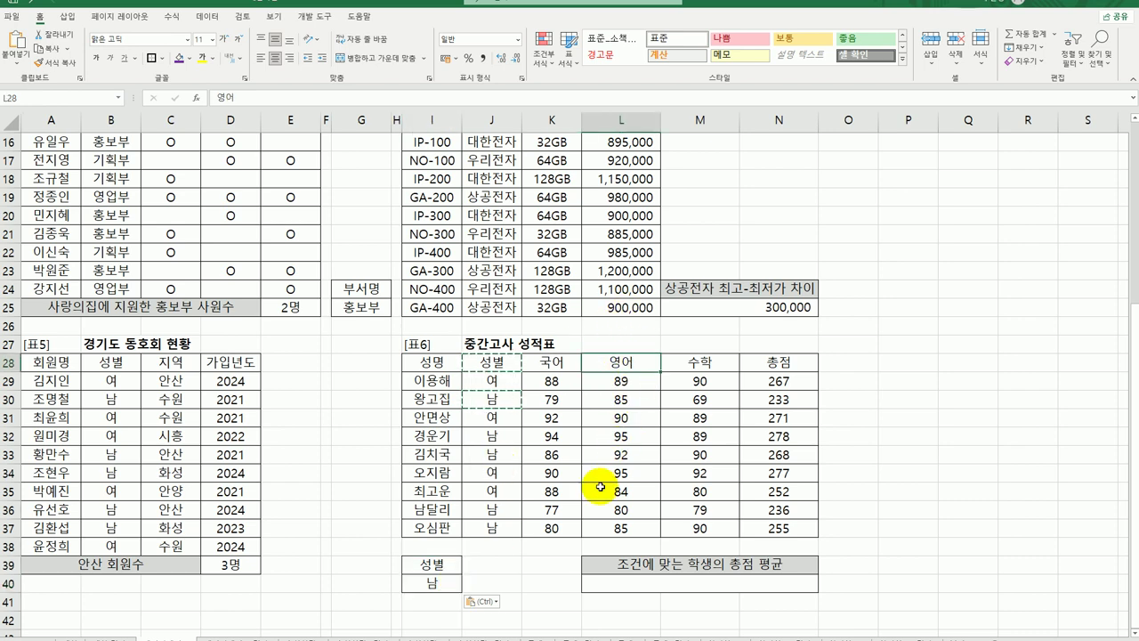
key("ctrl+c")
left_click(498, 566)
key("ctrl+v")
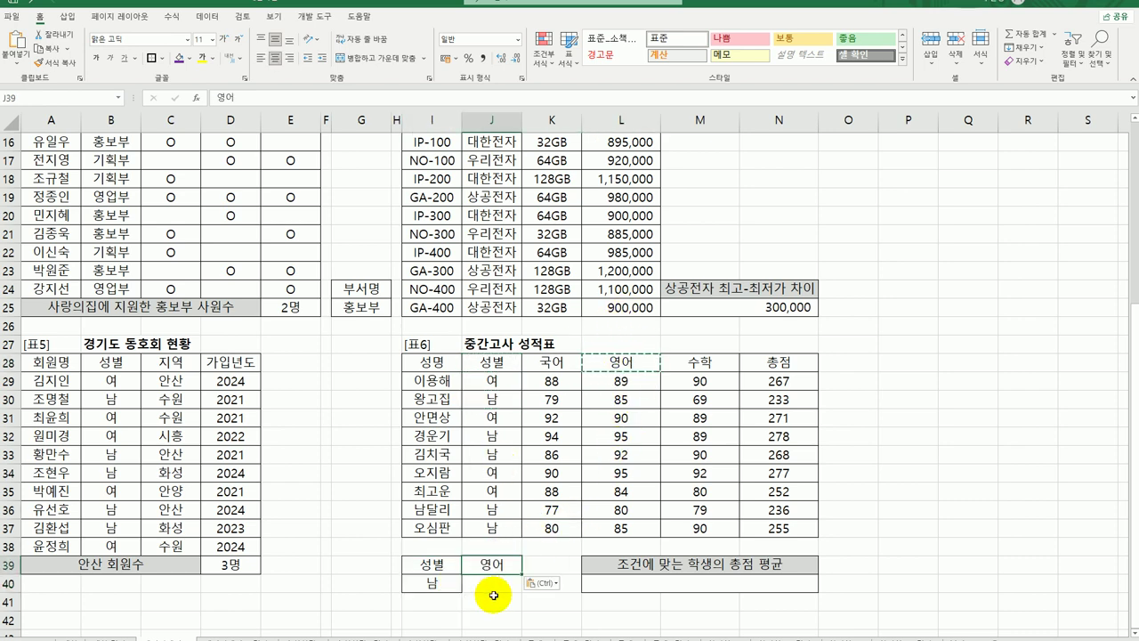
Step: Enter >=90 as the 영어 criterion in J40 and copy a 여 entry from 표6 into I41
left_click(472, 583)
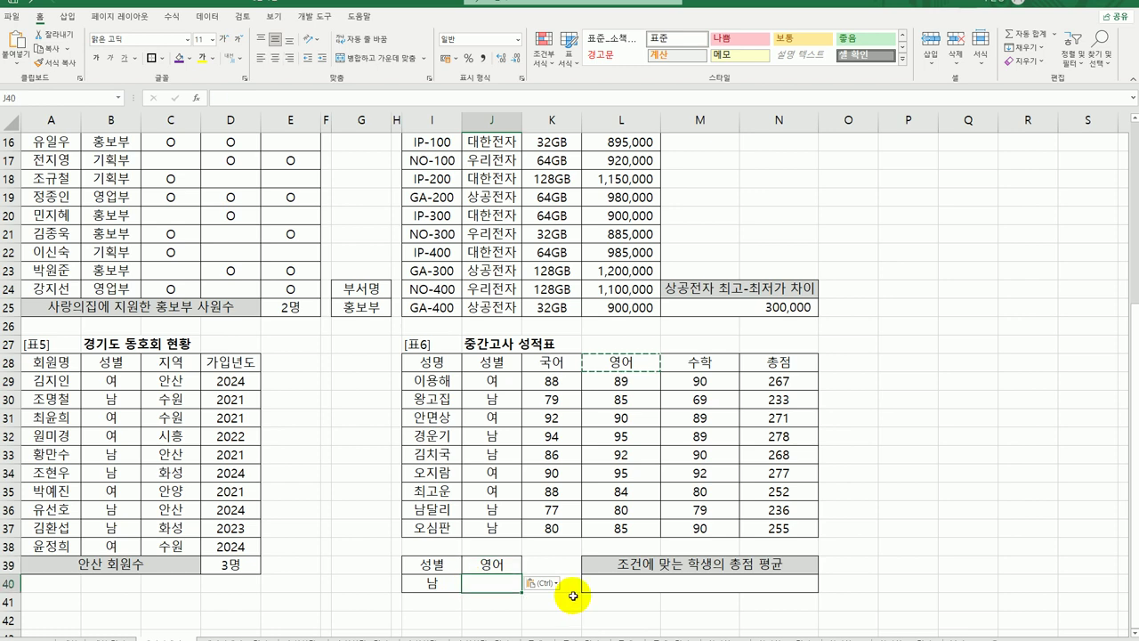
type(">=90")
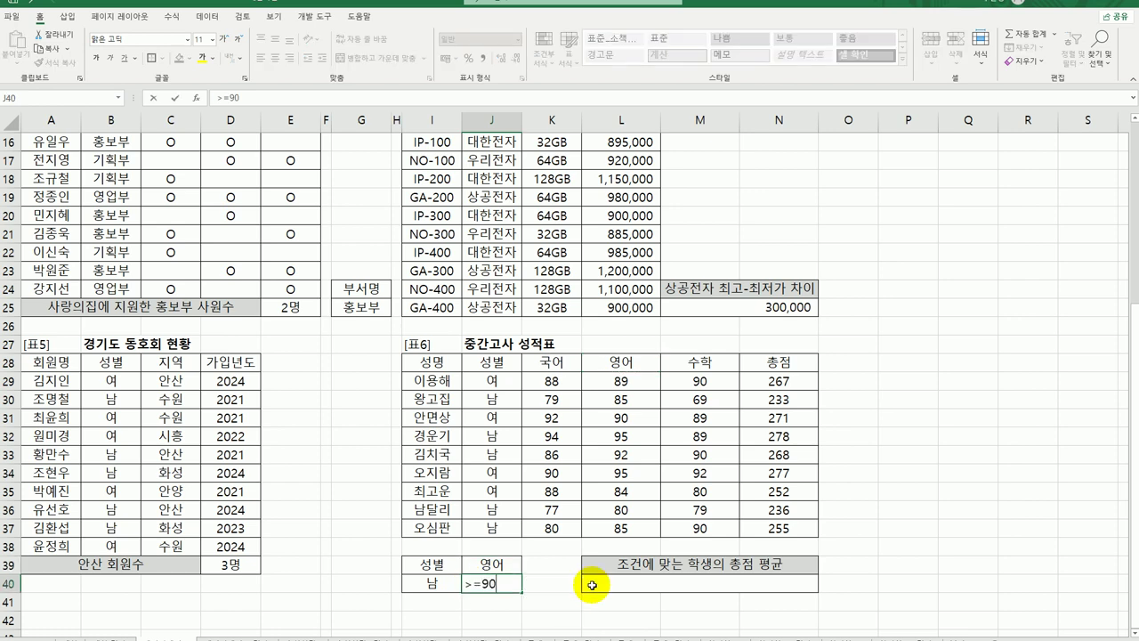
key("Return")
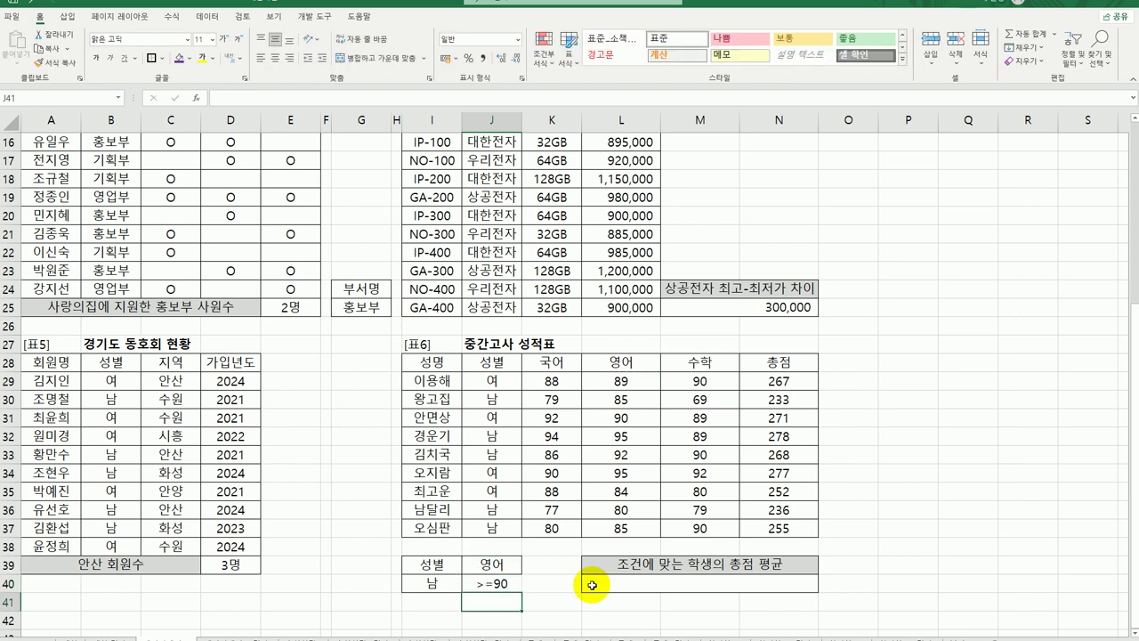
left_click(506, 381)
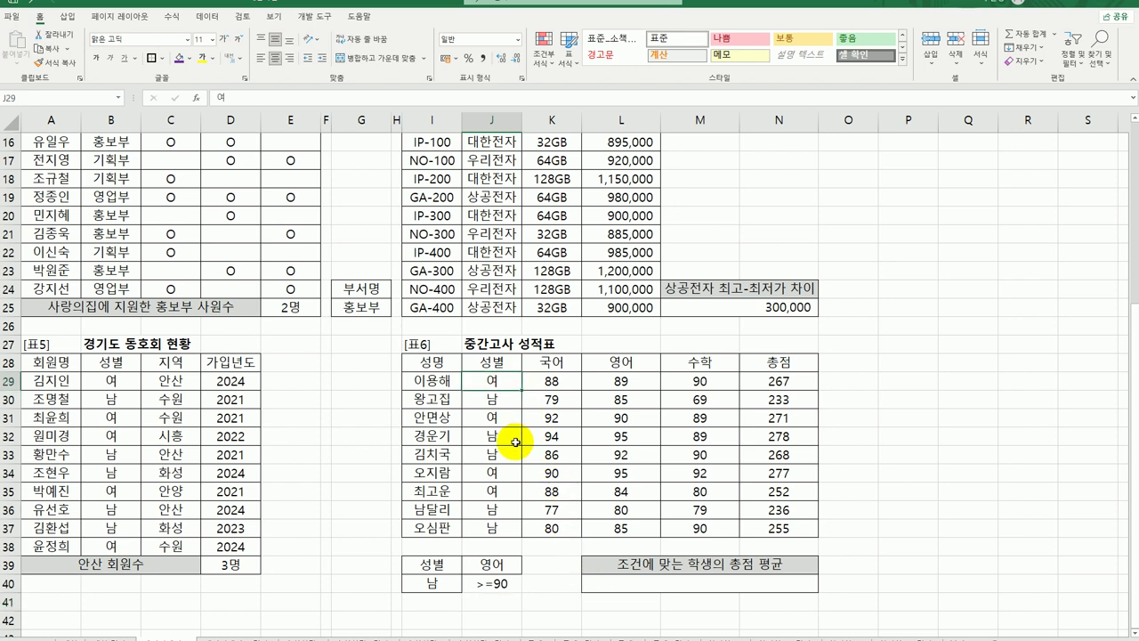
key("ctrl+c")
left_click(432, 602)
key("ctrl+v")
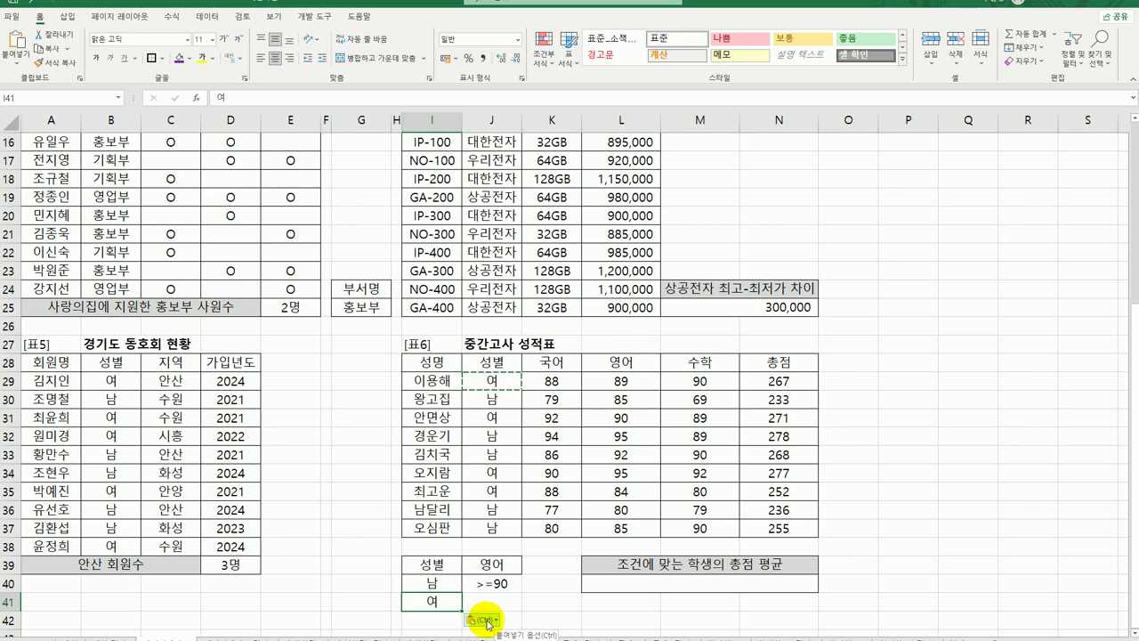
Step: Copy 표6's 수학 header into K39 and enter >=90 in K41 as the 여 row's criterion
left_click(703, 361)
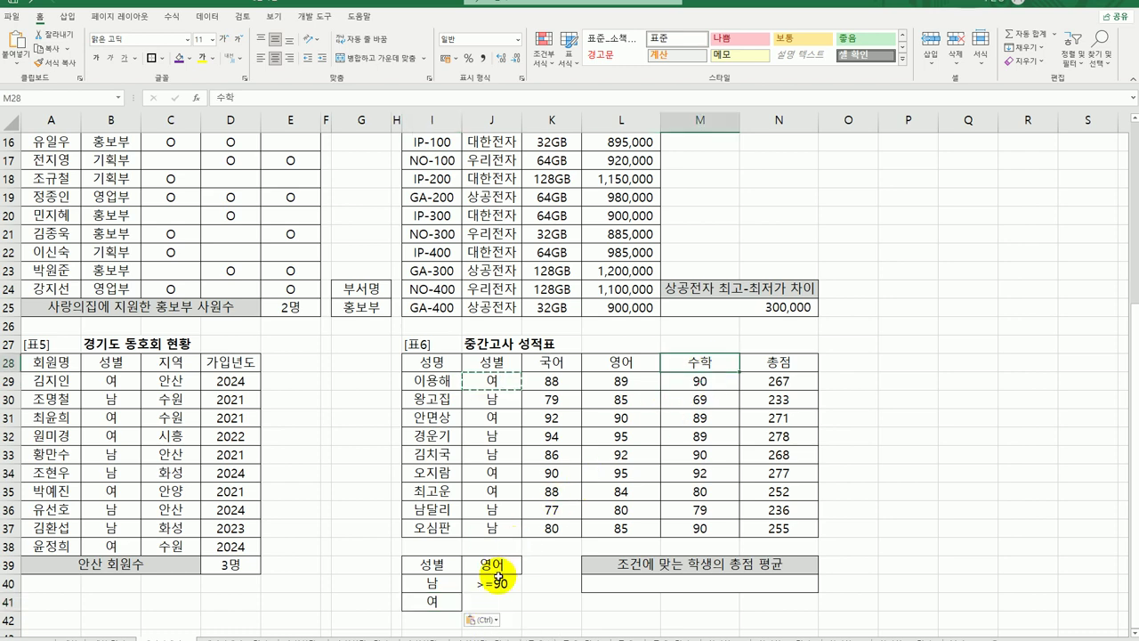
key("ctrl+c")
left_click(544, 569)
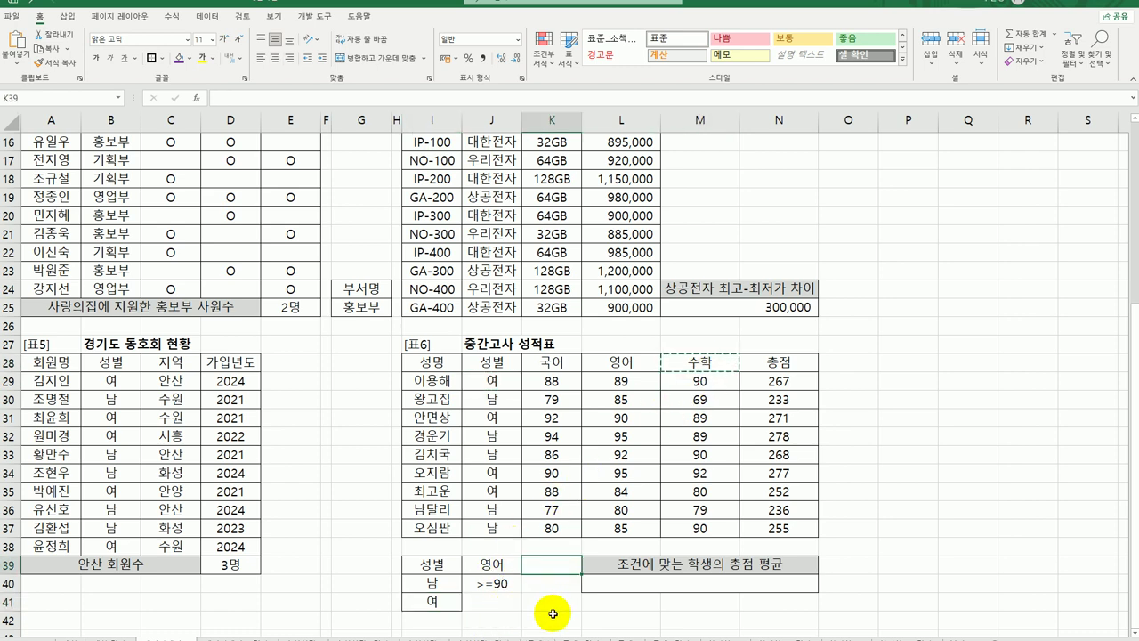
key("ctrl+v")
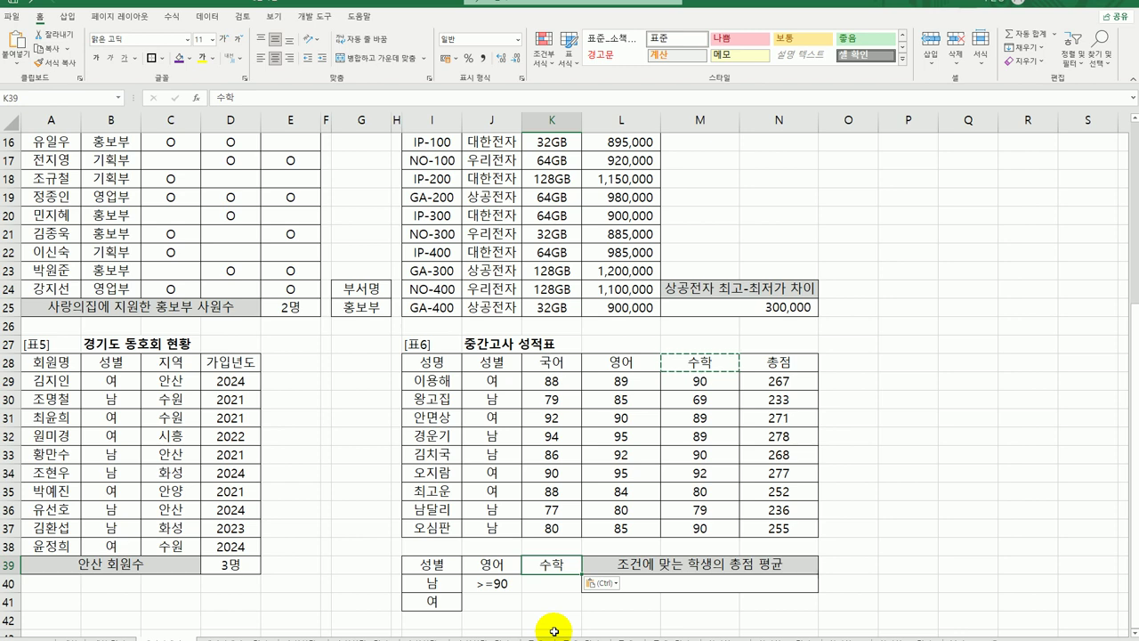
left_click(433, 601)
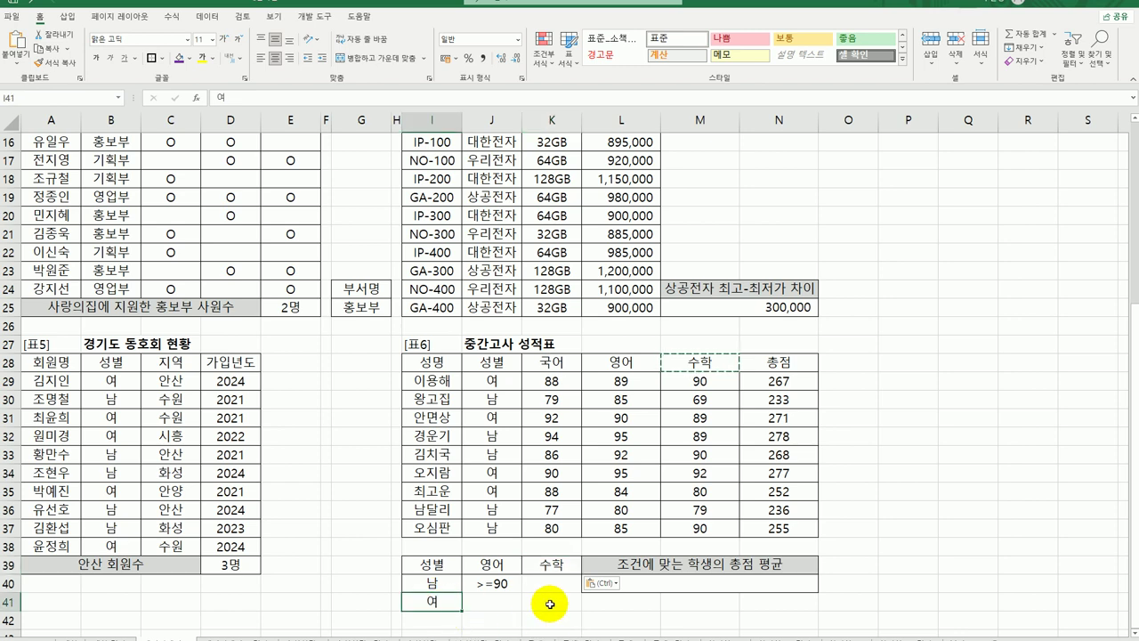
left_click(550, 604)
type(">")
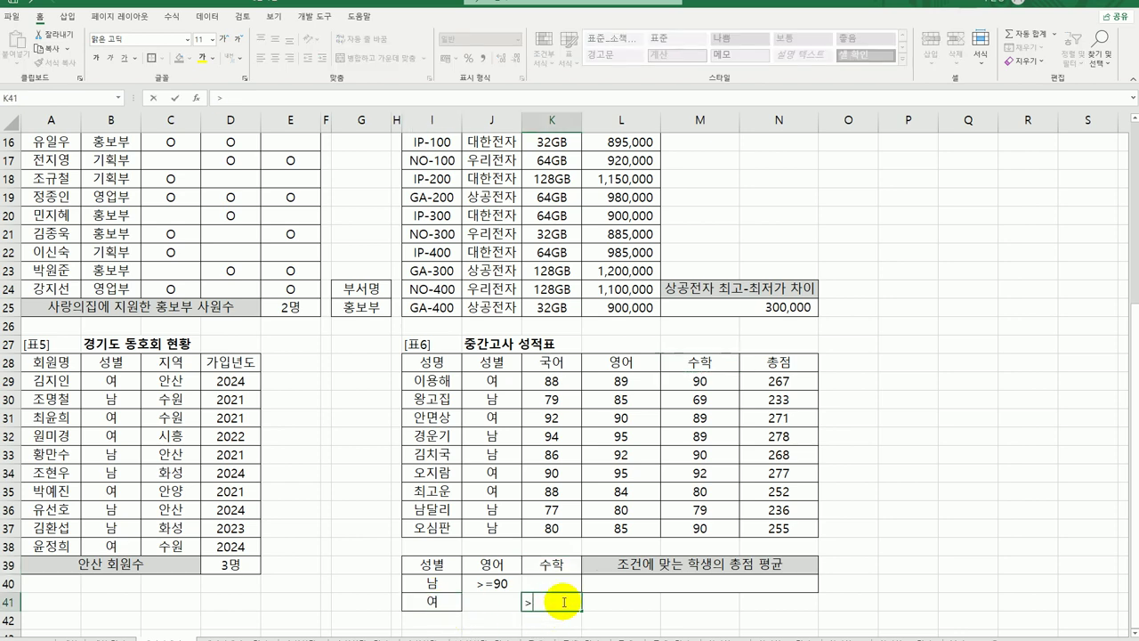
type("=90")
key("Return")
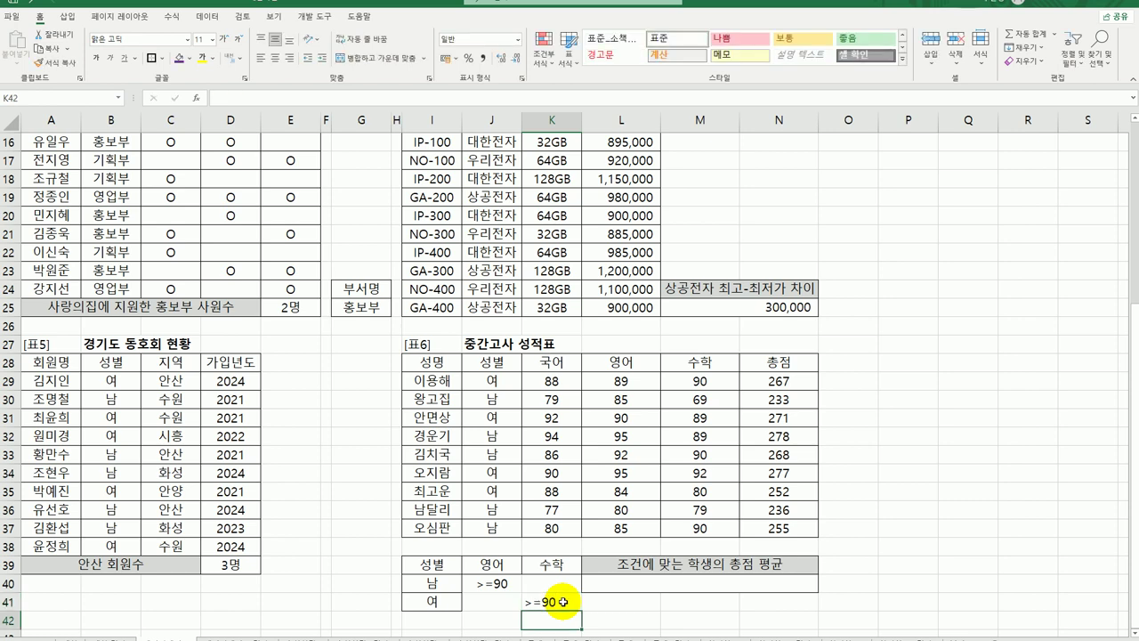
left_click_drag(440, 564, 480, 583)
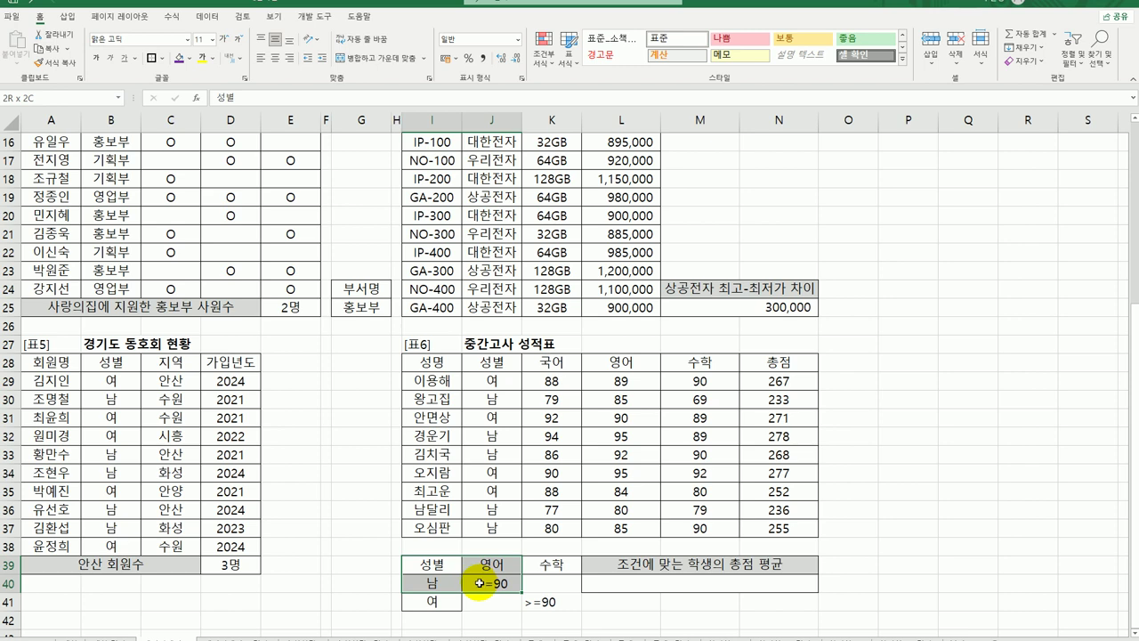
left_click_drag(481, 583, 533, 602)
left_click(786, 361)
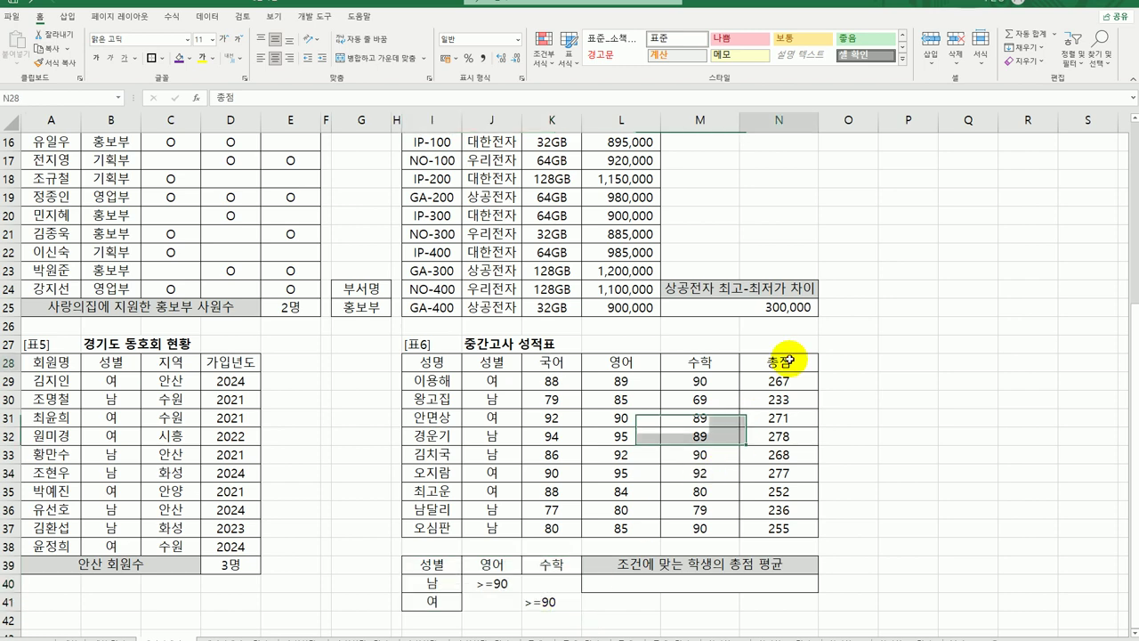
Step: Start a DAVERAGE function in L40 with 표6's range I28:N37 as the database
left_click(748, 583)
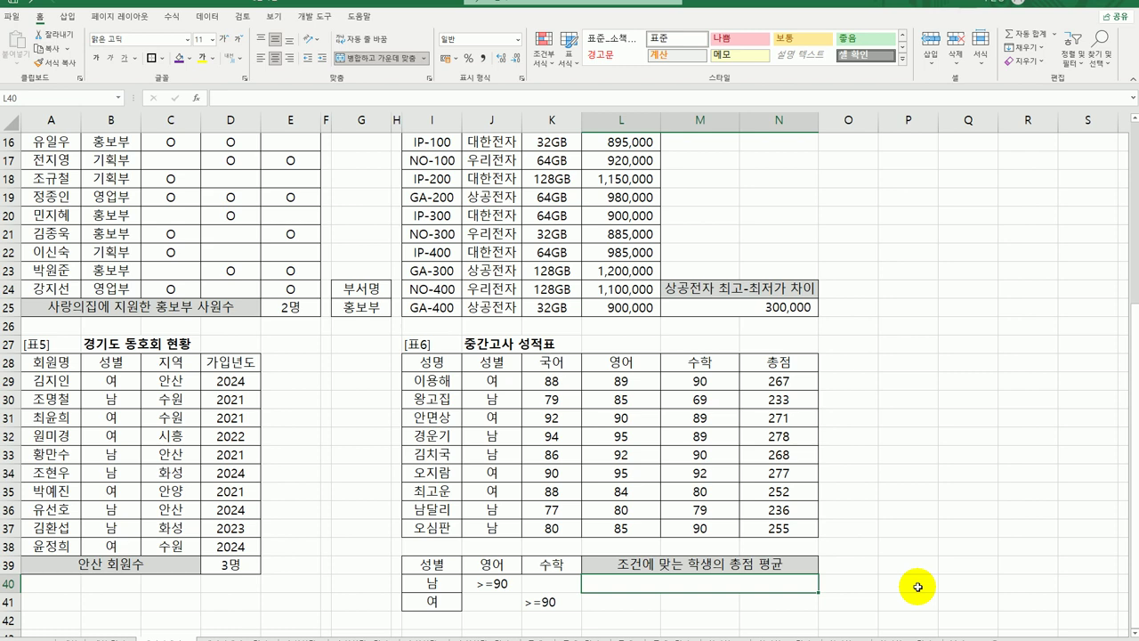
type("=ㅇ")
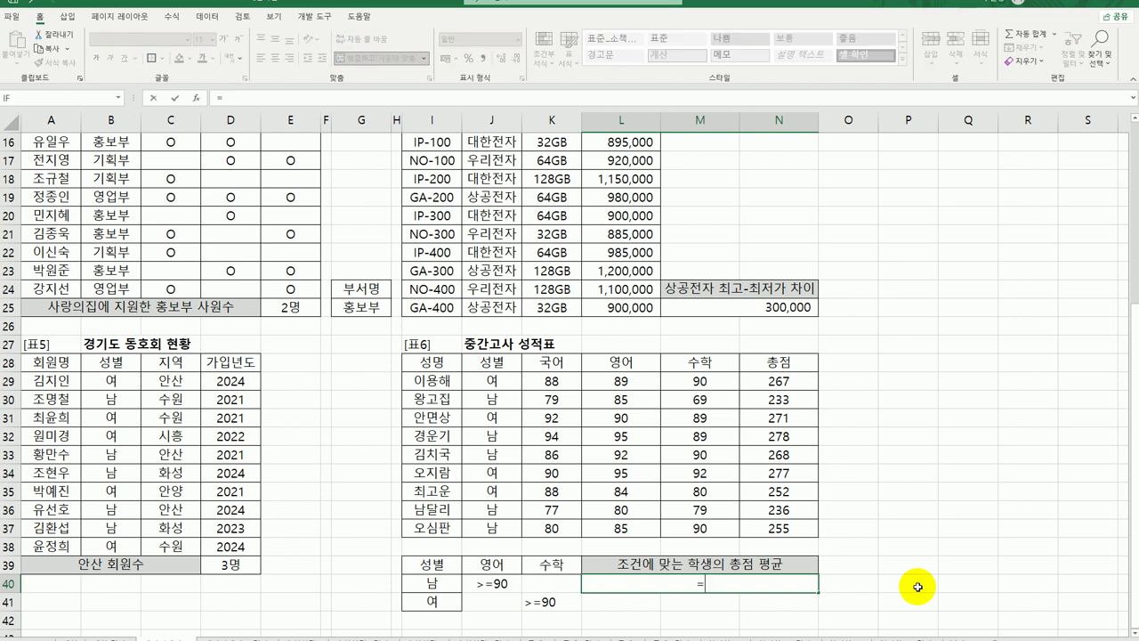
type("dav")
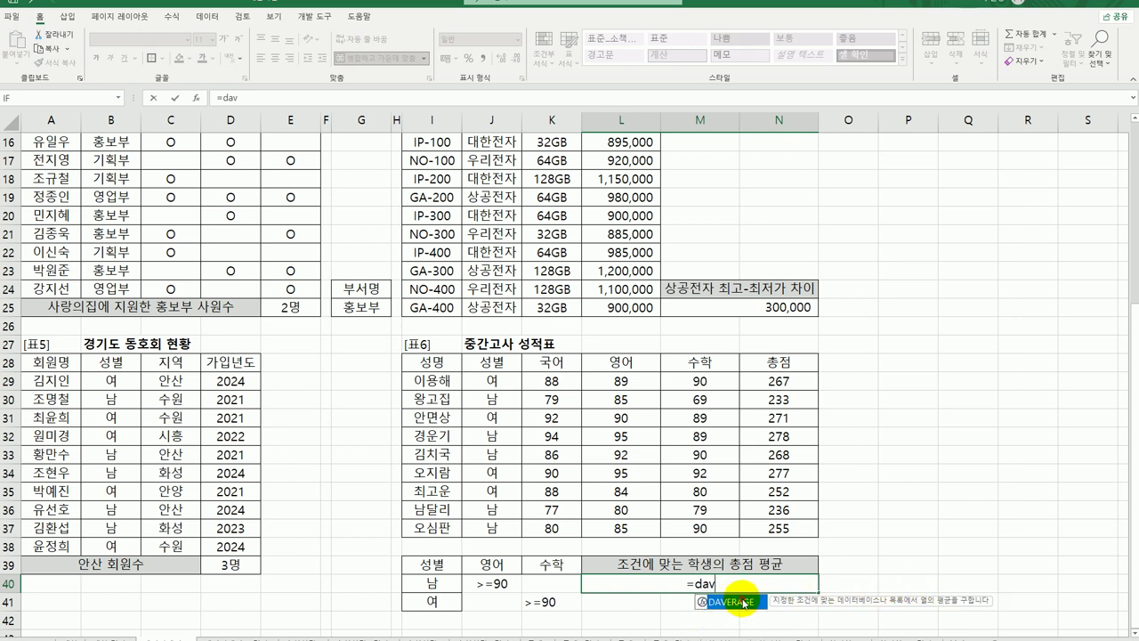
double_click(734, 629)
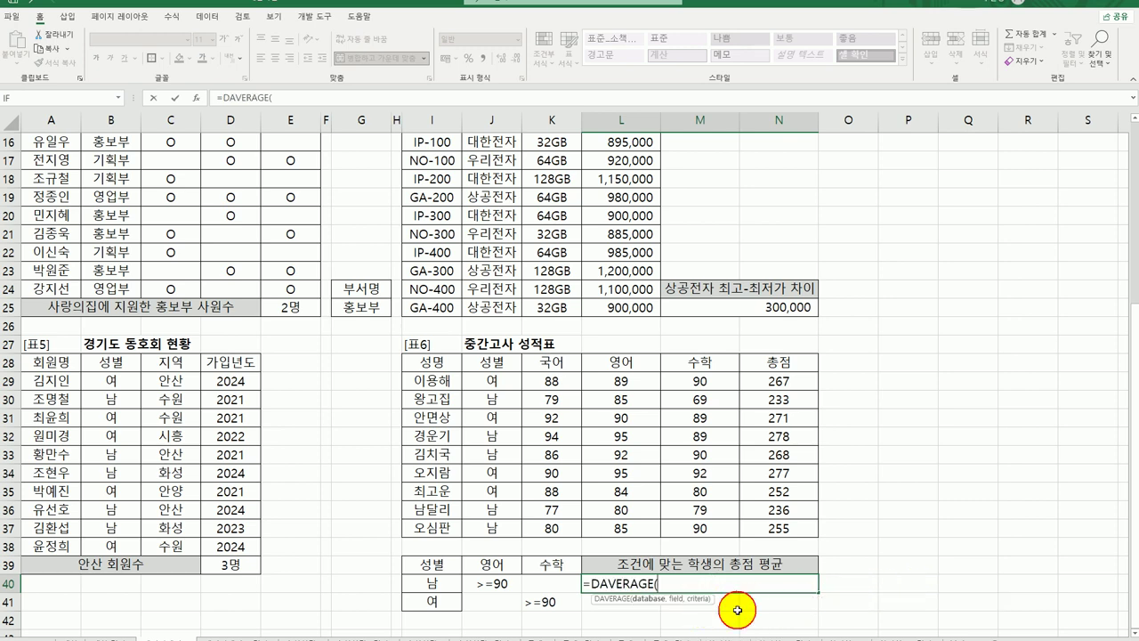
left_click(204, 98)
left_click_drag(547, 308, 316, 155)
left_click_drag(620, 418, 779, 527)
Step: Complete the DAVERAGE function with the 총점 header N28 as field and I39:K41 as criteria range
left_click(218, 201)
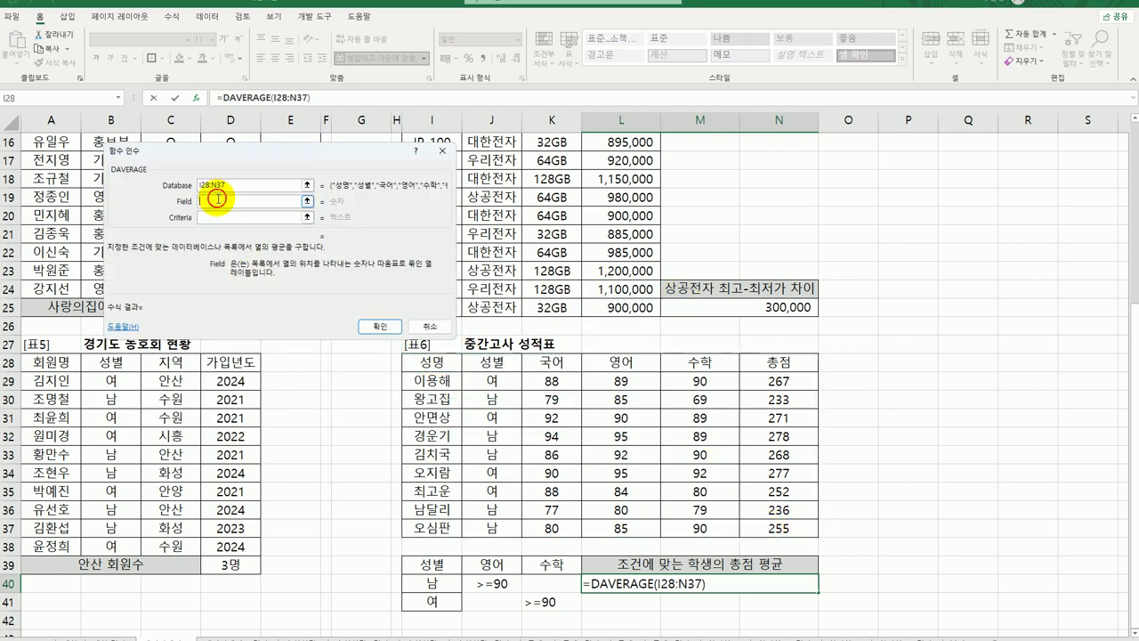
left_click(794, 362)
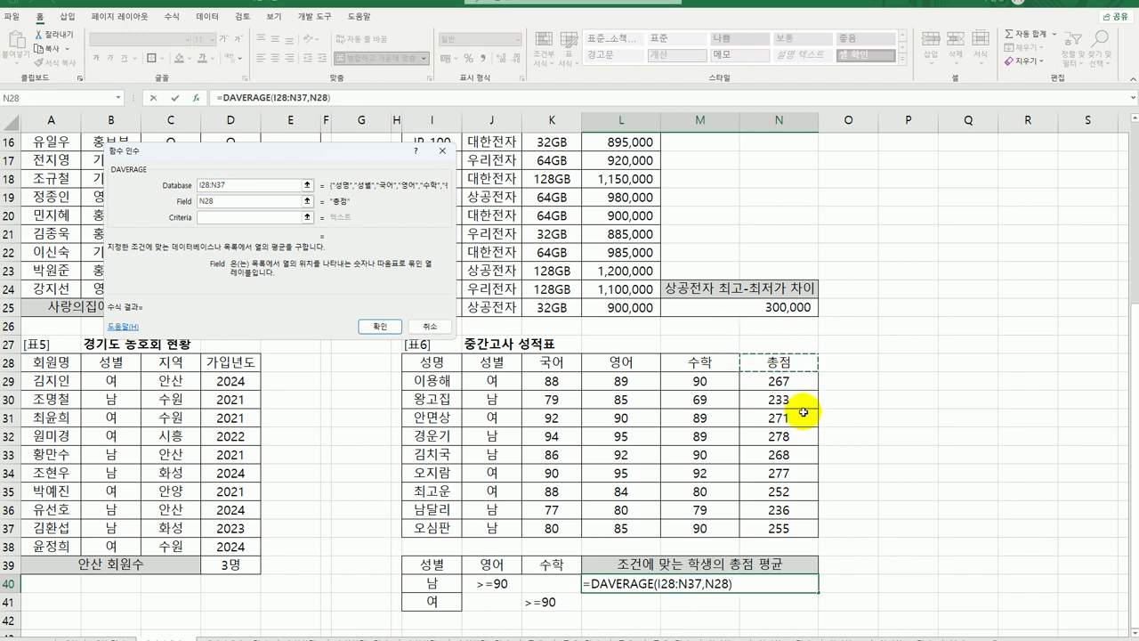
left_click(223, 218)
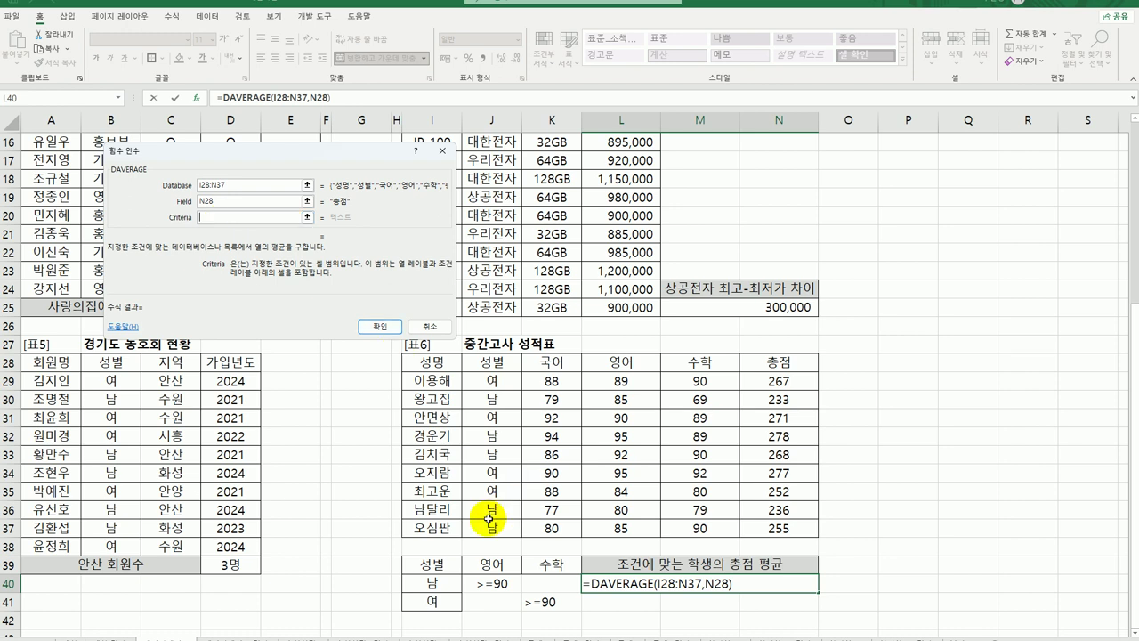
left_click_drag(434, 564, 539, 609)
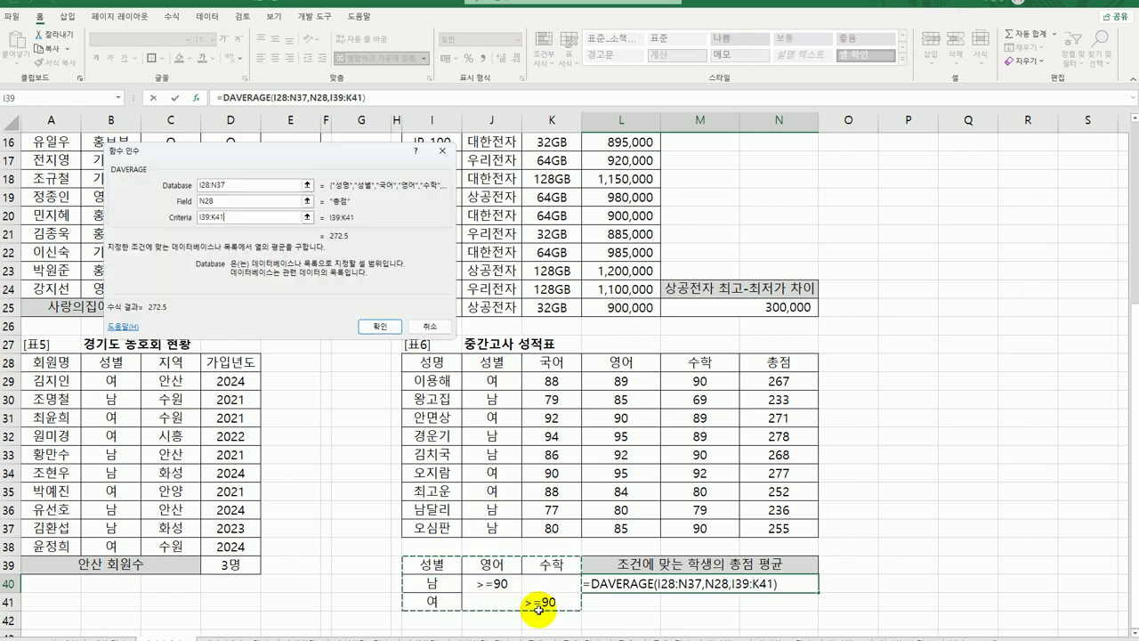
left_click(381, 326)
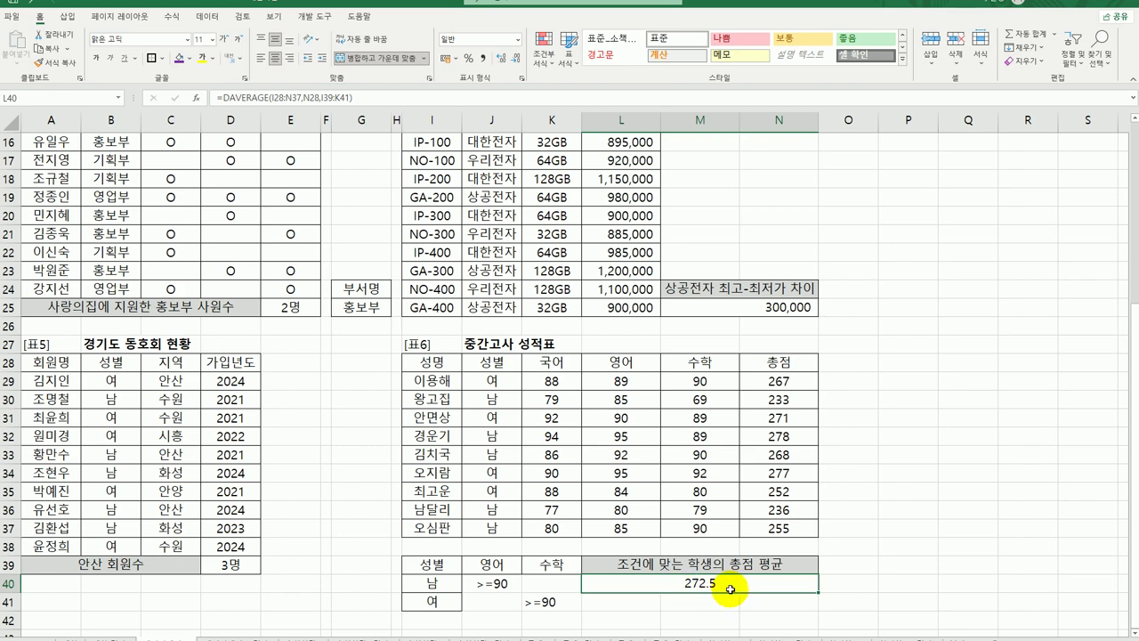
Step: Compare the finished practice tables with the matching tables on the next sheet
scroll(730, 590, "up", 5)
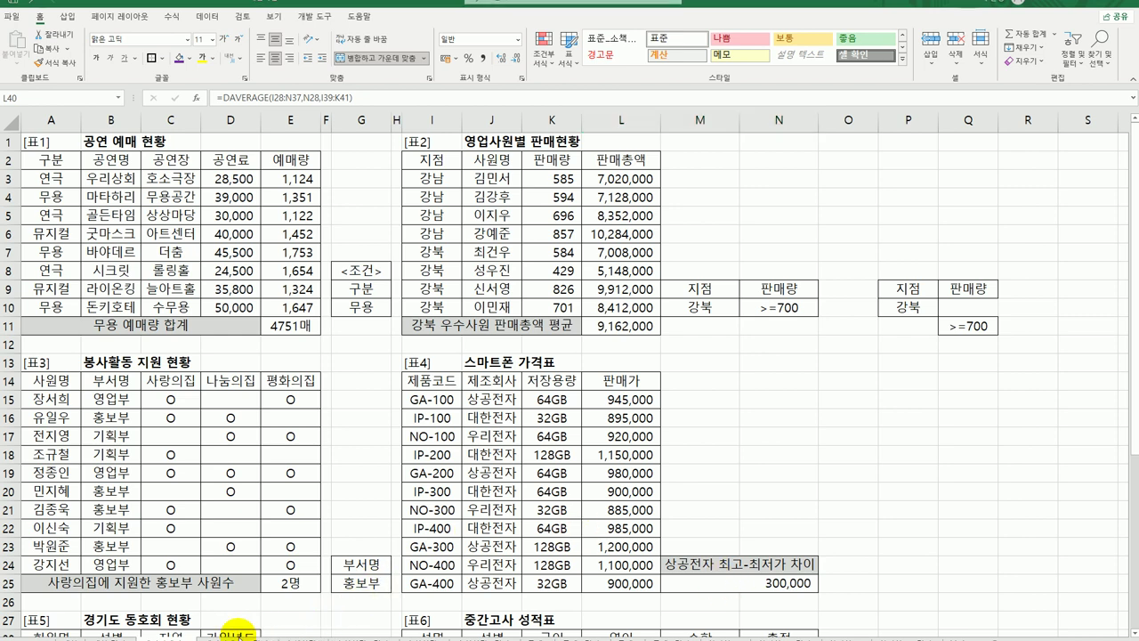
left_click(238, 636)
scroll(369, 507, "up", 2)
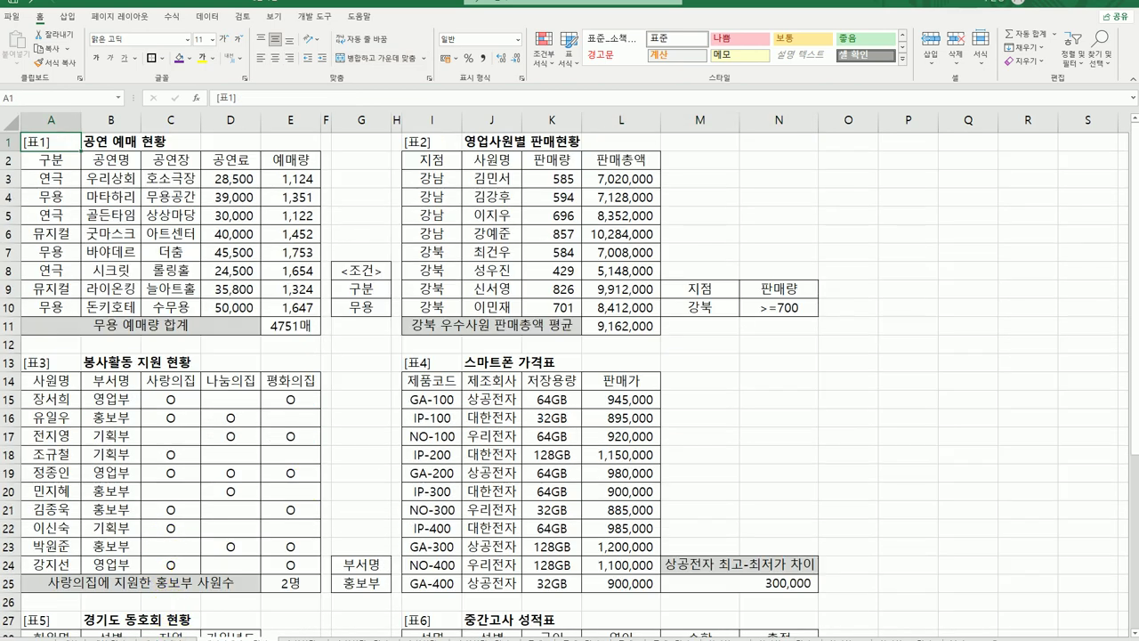
key("ctrl+Page_Up")
key("ctrl+Page_Down")
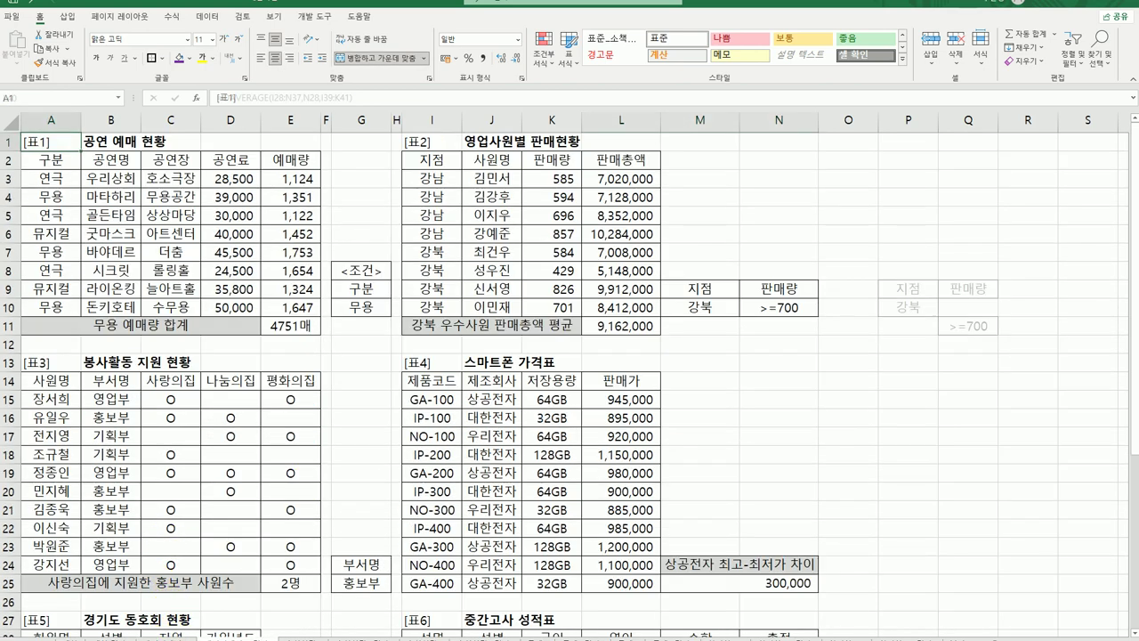